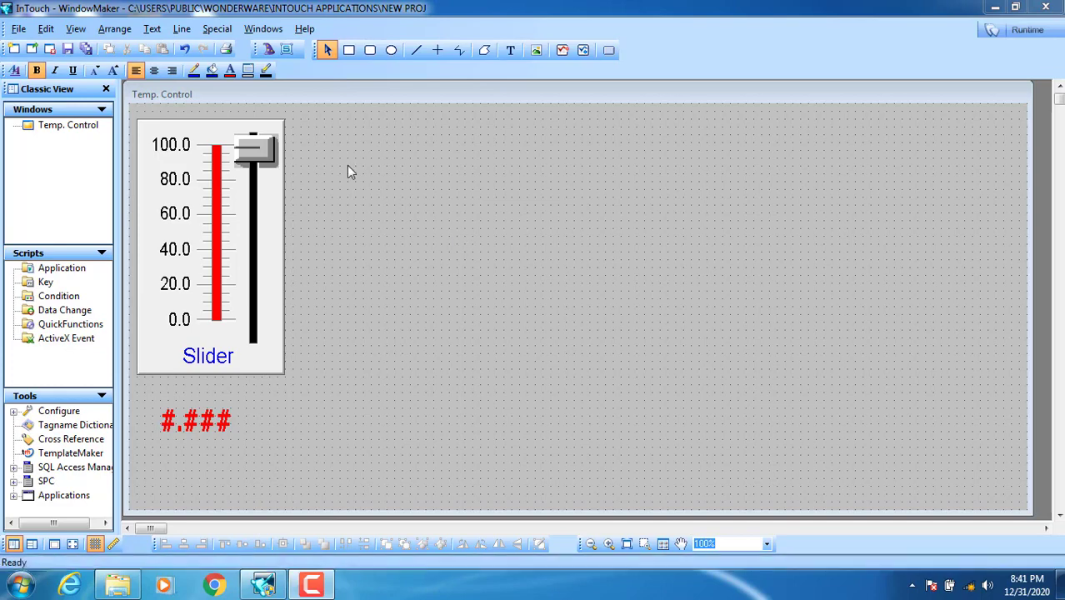
Insert the cone-bottomed tank from the Symbol Factory Tanks category and place it beside the slider, about 102 by 151 in size.
left_click(269, 51)
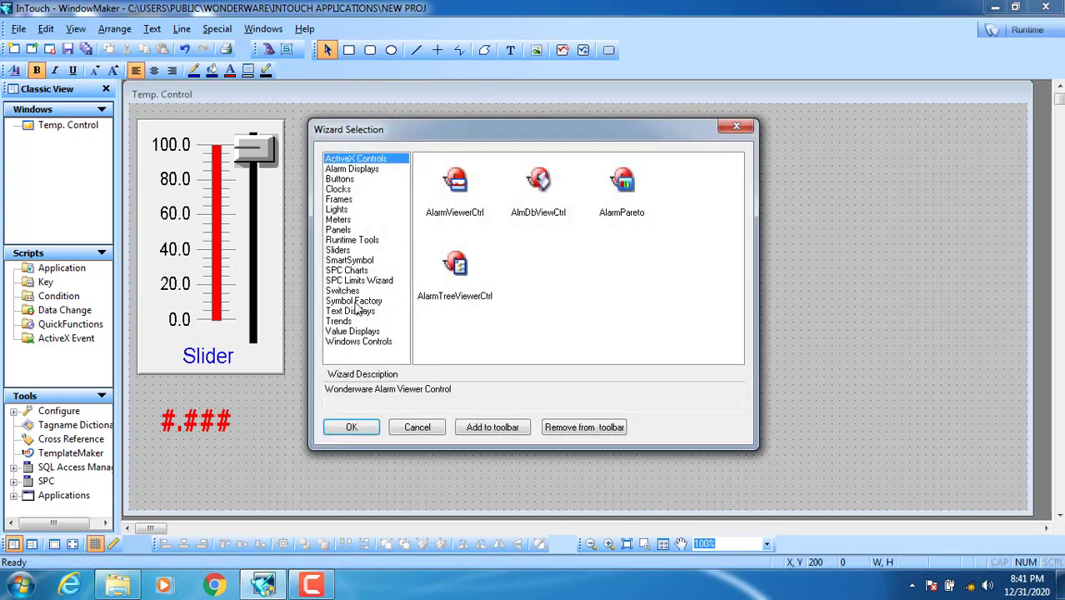
left_click(354, 301)
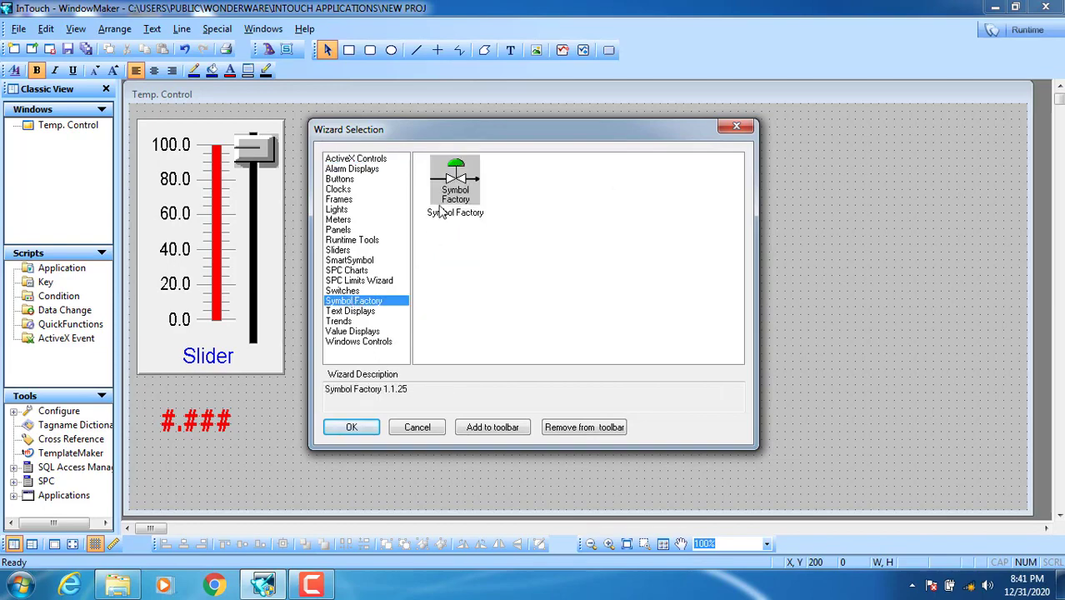
double_click(448, 211)
key("t")
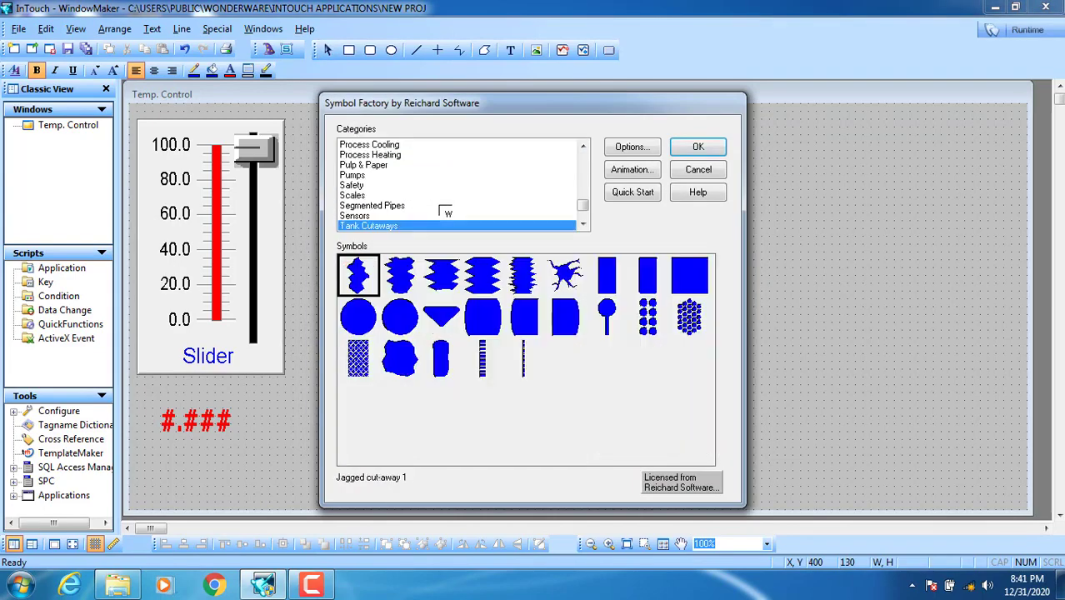
key("t")
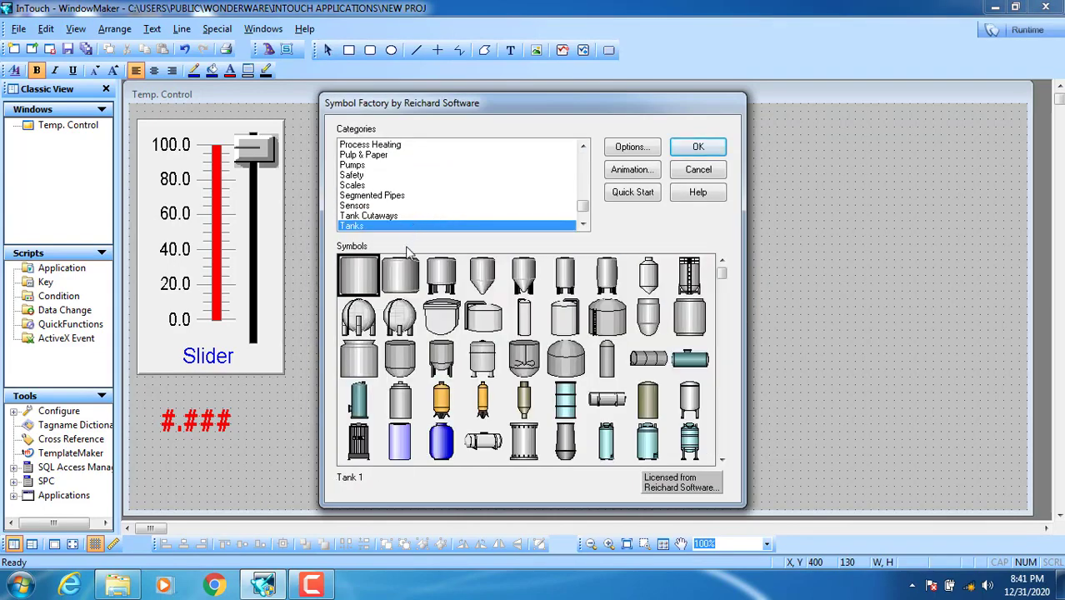
left_click(484, 283)
double_click(485, 283)
left_click_drag(471, 253, 541, 367)
left_click_drag(488, 326, 454, 309)
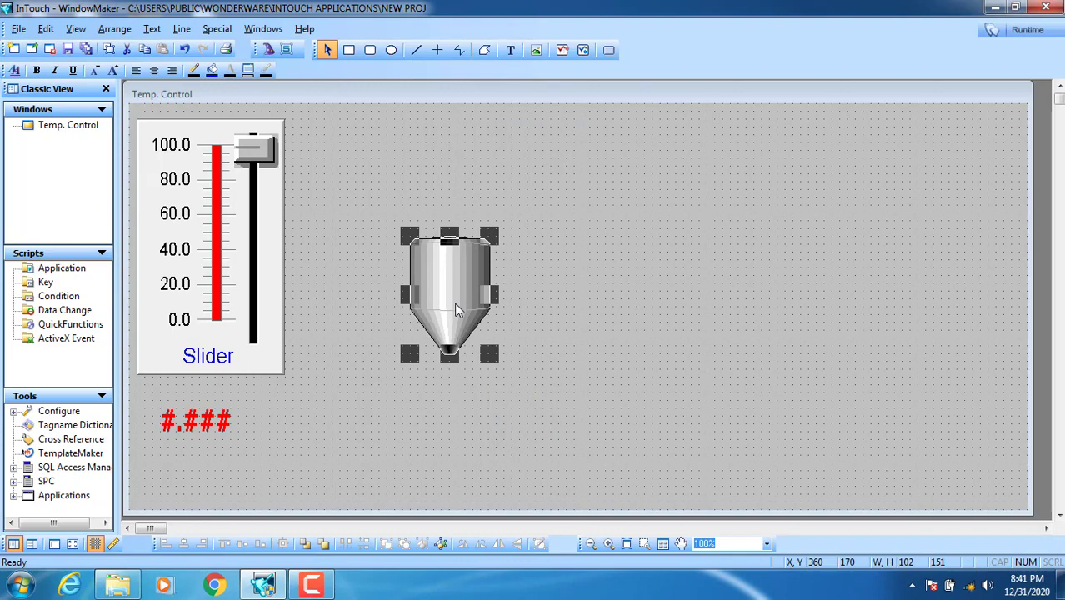
Break the tank's cell and enlarge the resulting symbol to about 141 by 161.
right_click(445, 290)
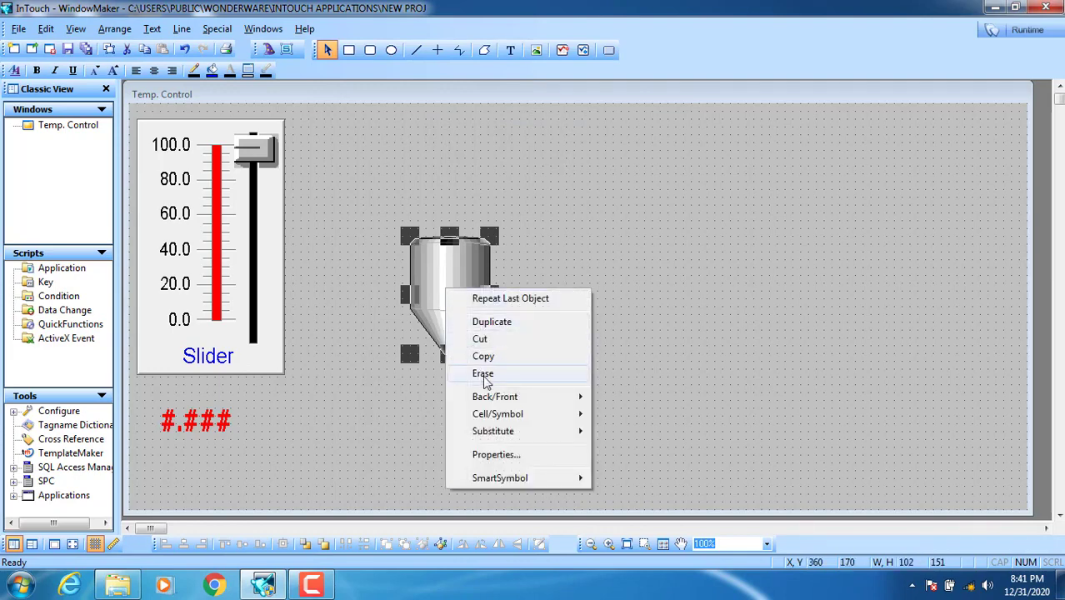
mouse_move(510, 417)
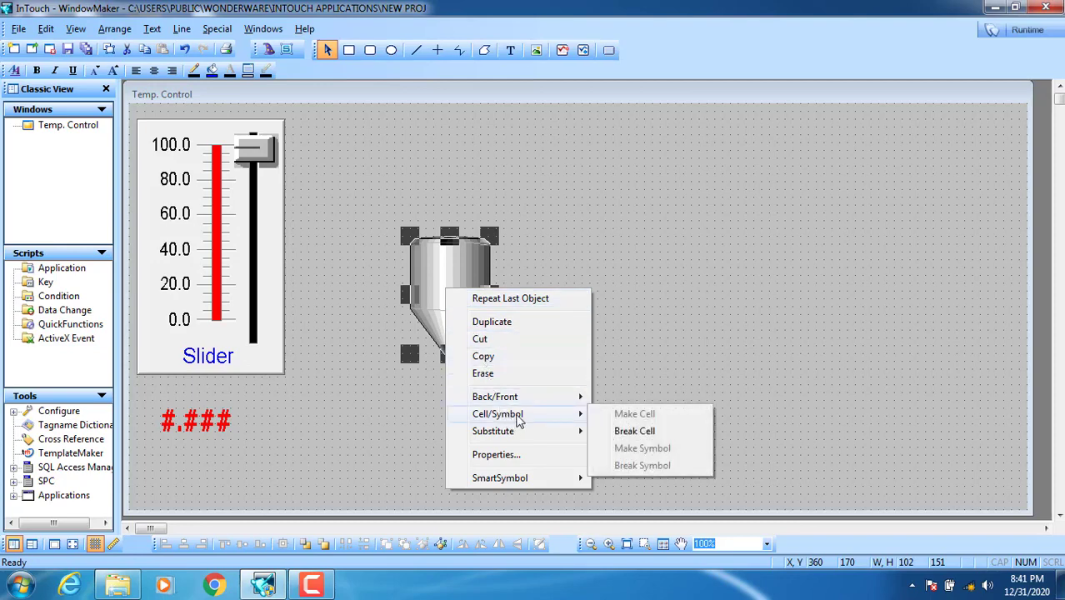
left_click(637, 432)
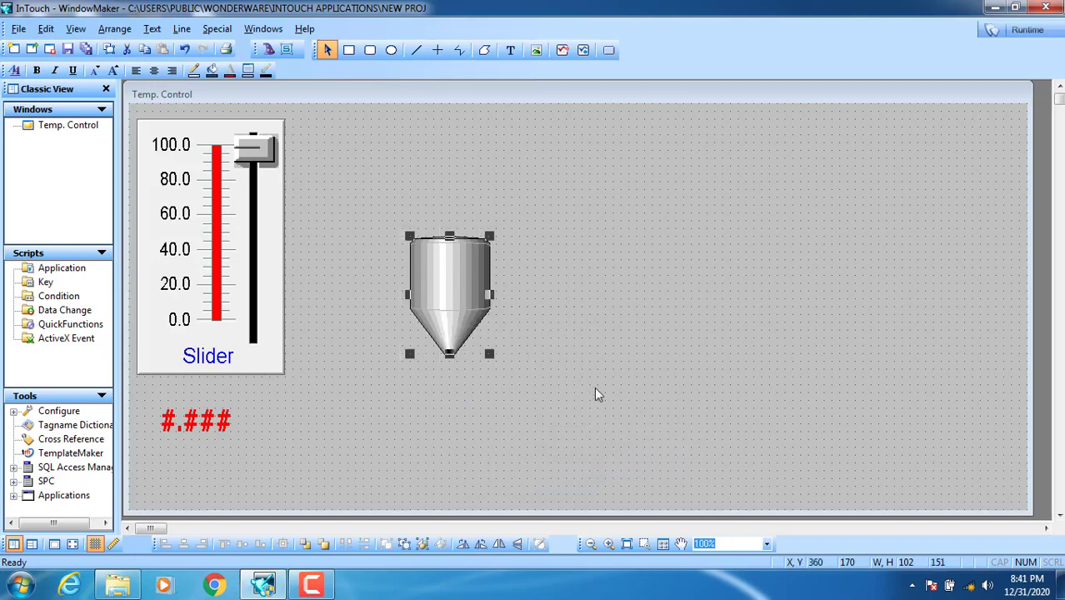
left_click_drag(491, 355, 524, 360)
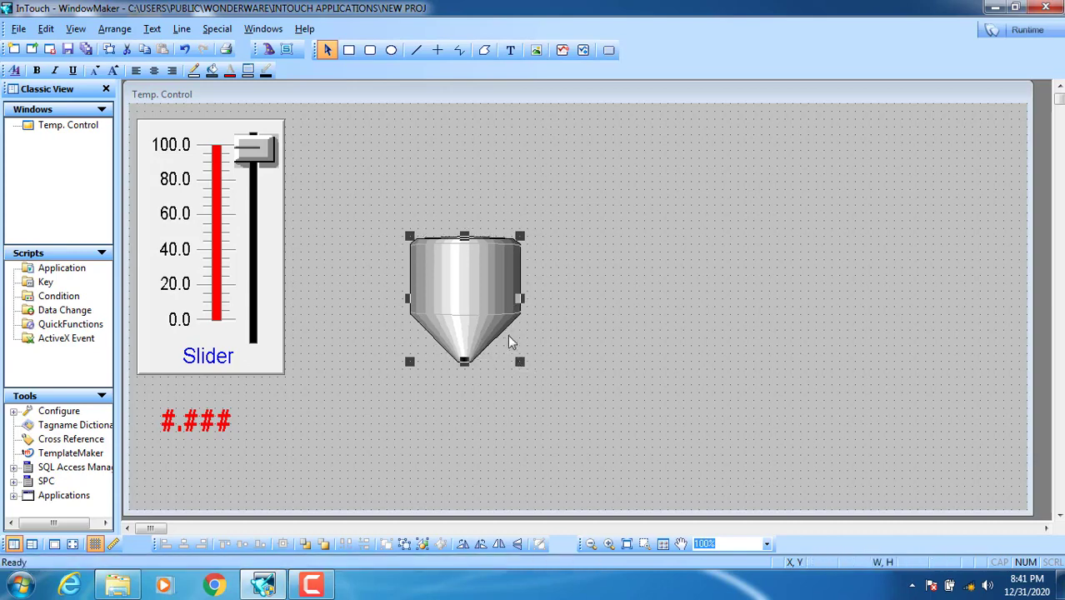
double_click(479, 307)
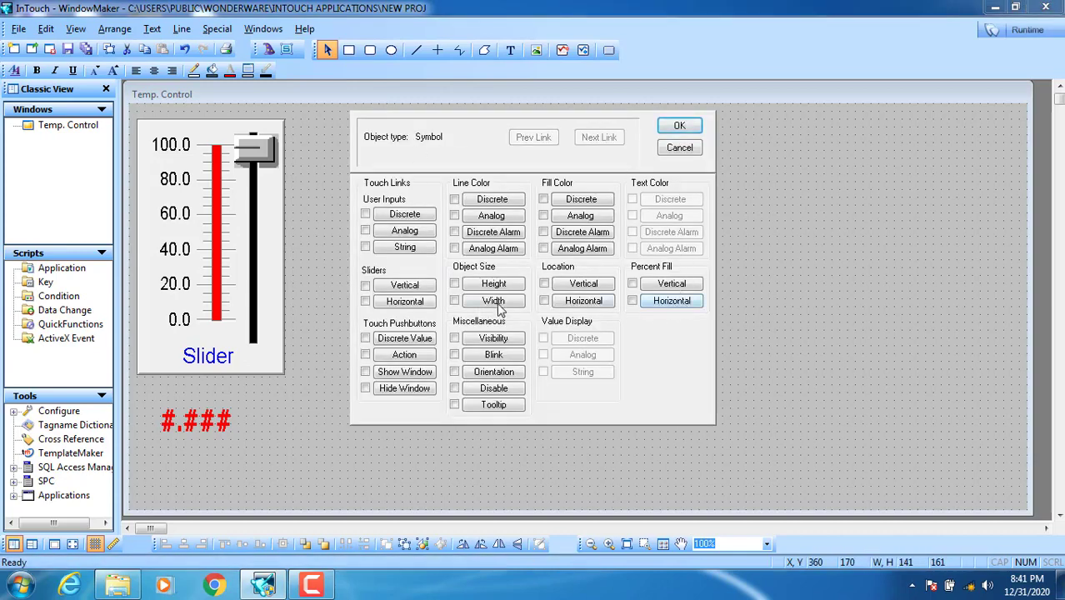
left_click(668, 149)
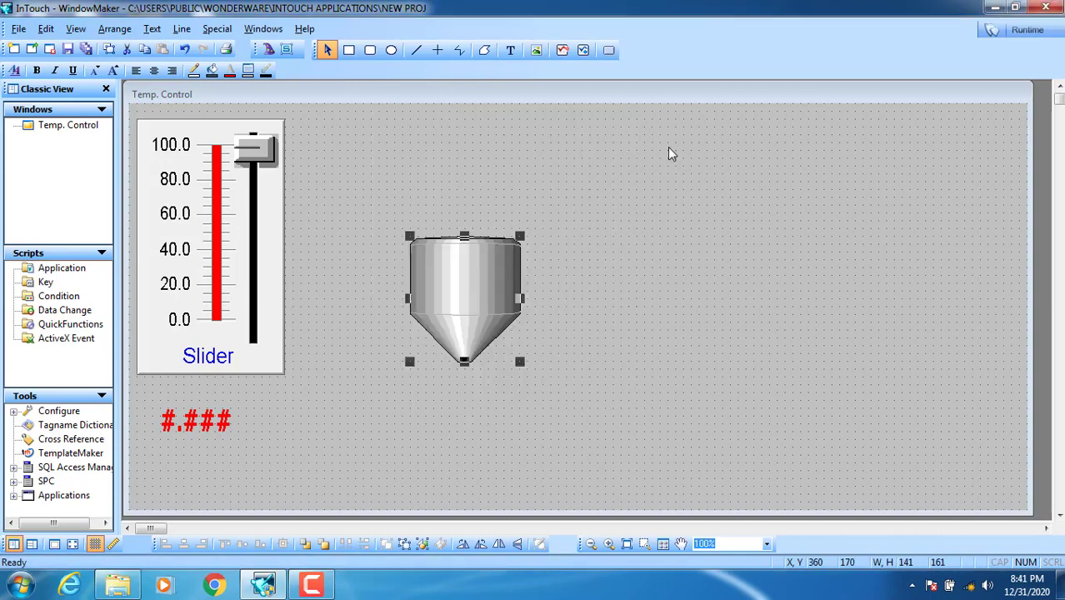
Rotate the tank 180 degrees so its cone points up, and shrink it to about 111 by 131.
left_click(481, 544)
left_click(481, 544)
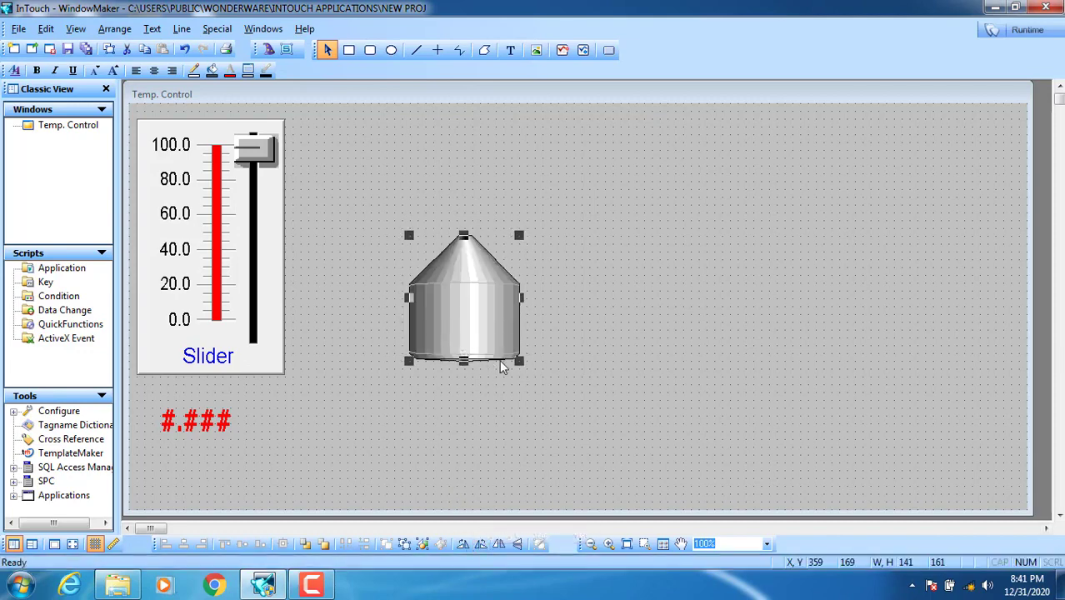
left_click_drag(518, 361, 489, 356)
left_click(504, 302)
left_click(459, 316)
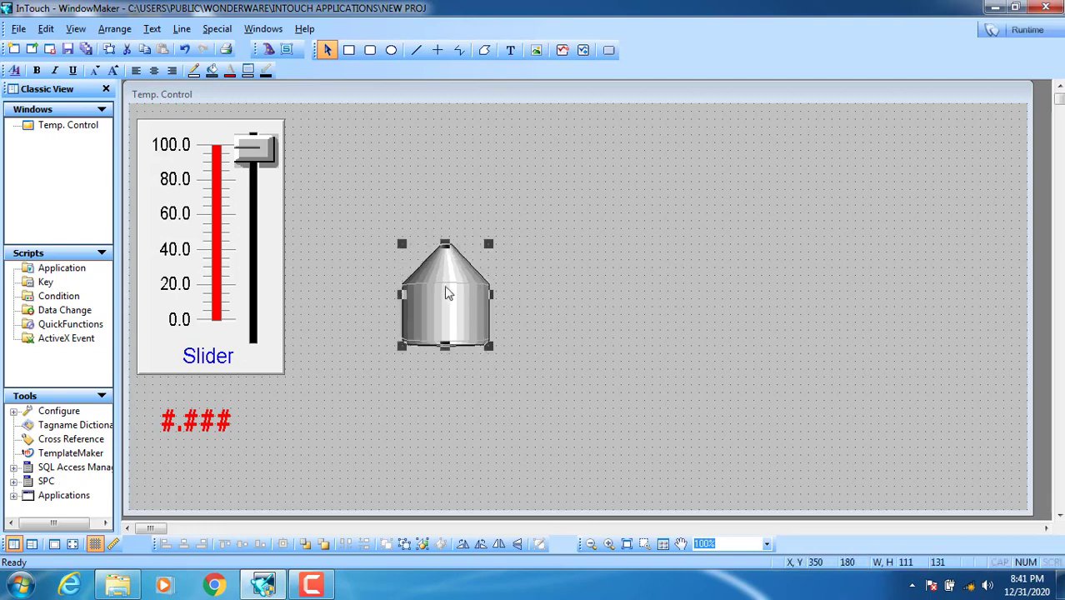
Duplicate the tank, align the copy directly above the original and flip it vertically.
right_click(446, 287)
left_click(478, 319)
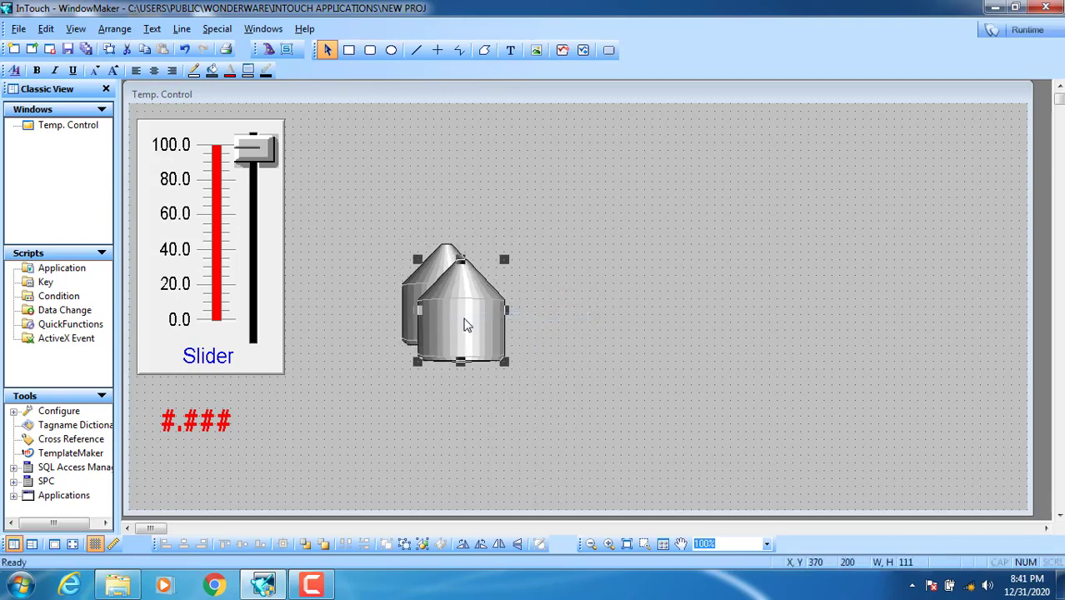
left_click(451, 237)
left_click_drag(445, 216, 451, 206)
left_click(517, 544)
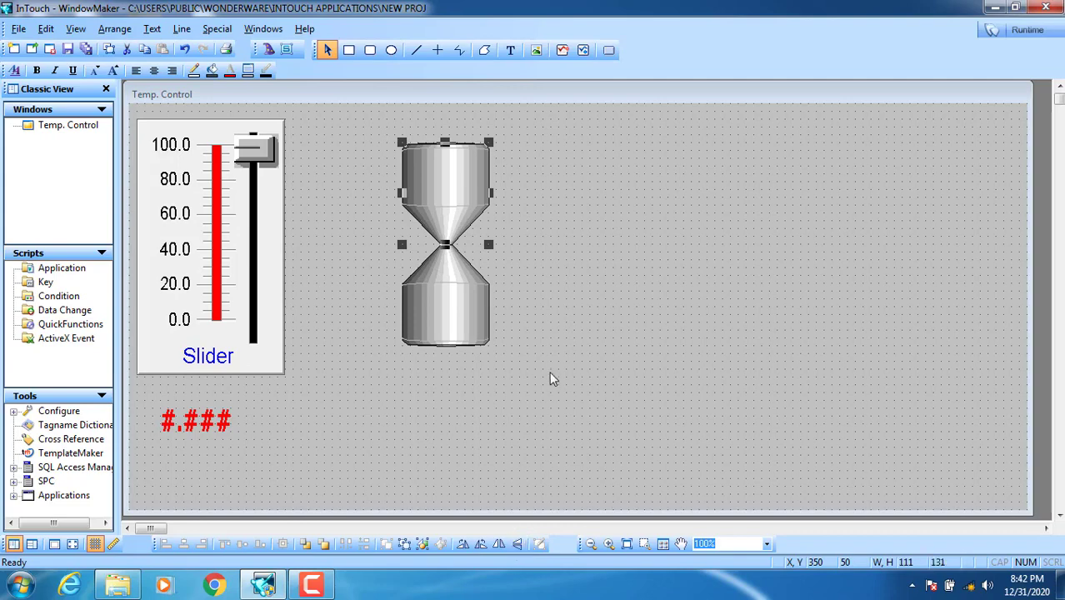
Shift the flipped tank copy horizontally to X 580, and delete it.
key("Right")
key("Right")
key("Right")
key("Right")
key("Right")
key("Right")
key("Right")
key("Right")
key("Right")
key("Right")
key("Right")
key("Right")
key("Right")
key("Right")
key("Right")
key("Right")
key("Right")
key("Right")
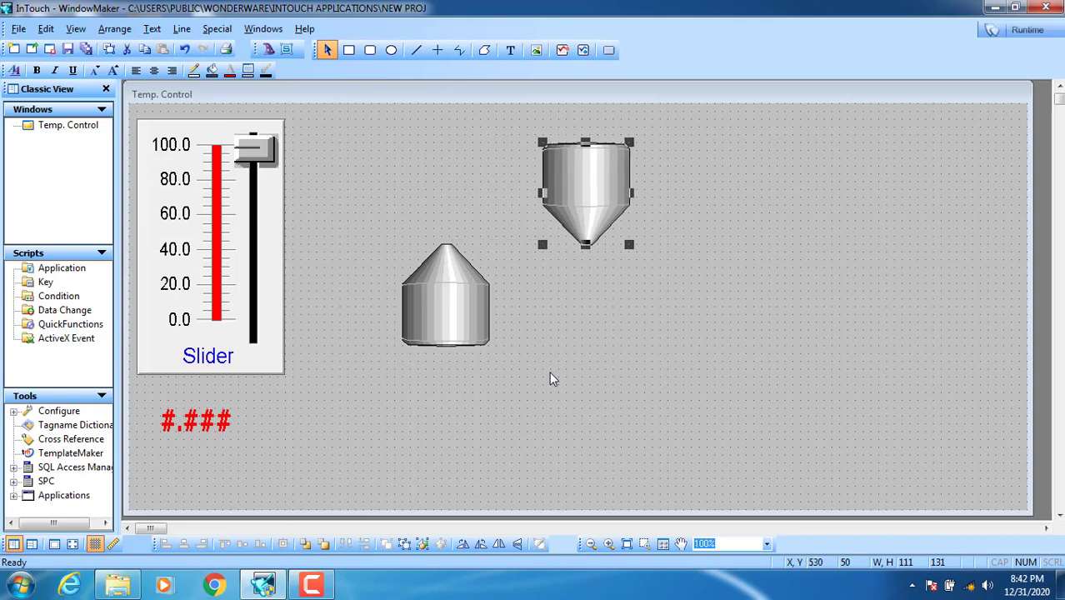
key("Right")
key("Right")
key("Right")
key("Right")
key("Right")
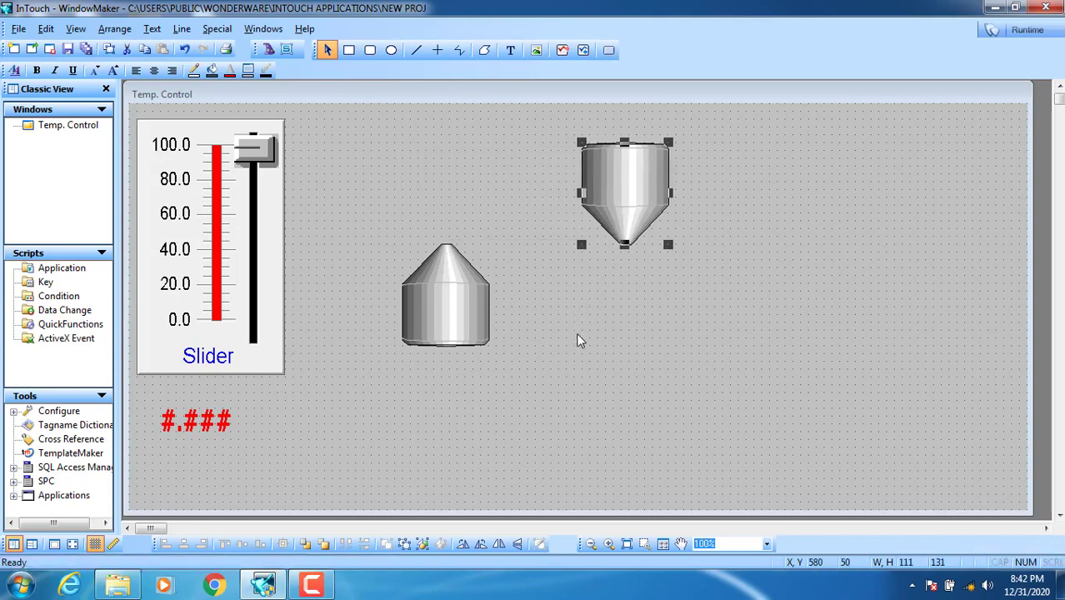
key("Delete")
Shrink the remaining tank to about 61 by 82.
left_click(466, 323)
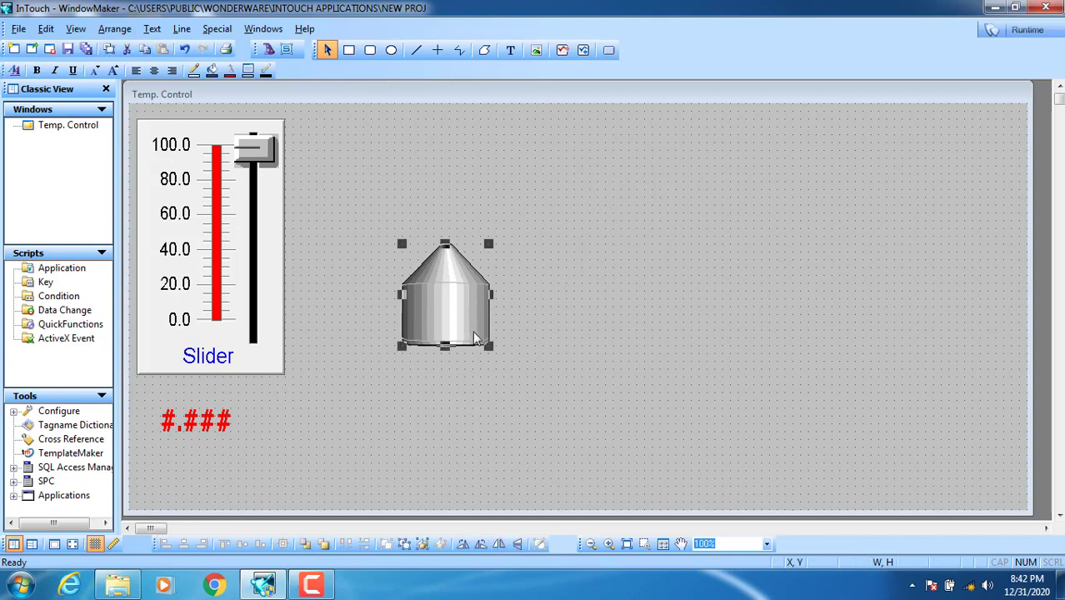
left_click_drag(489, 347, 451, 311)
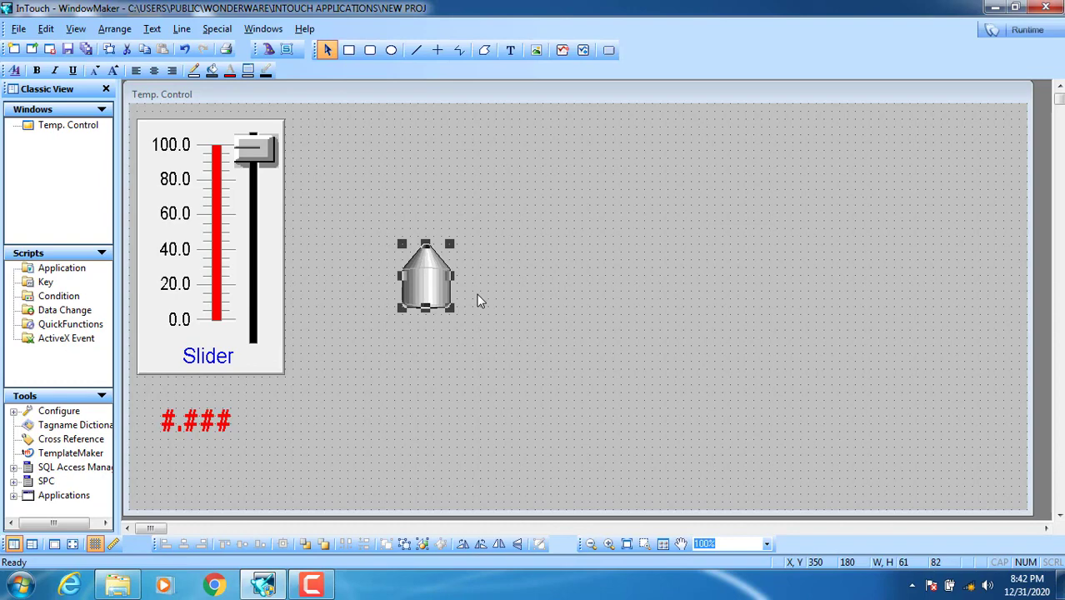
Draw a vertical polyline about 100 high just right of the tank.
left_click(417, 50)
left_click(459, 51)
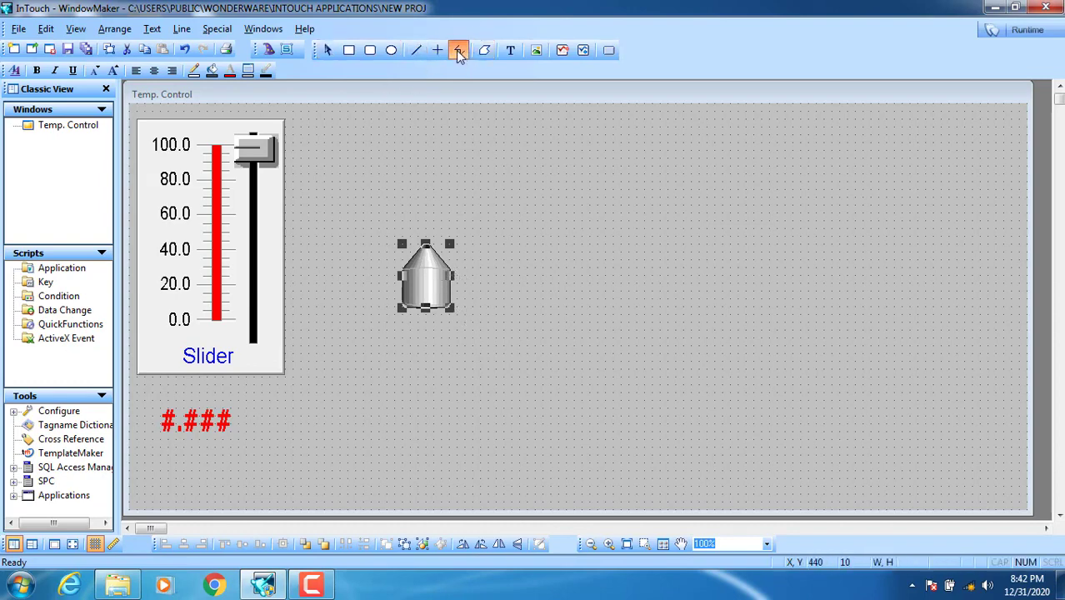
left_click(454, 306)
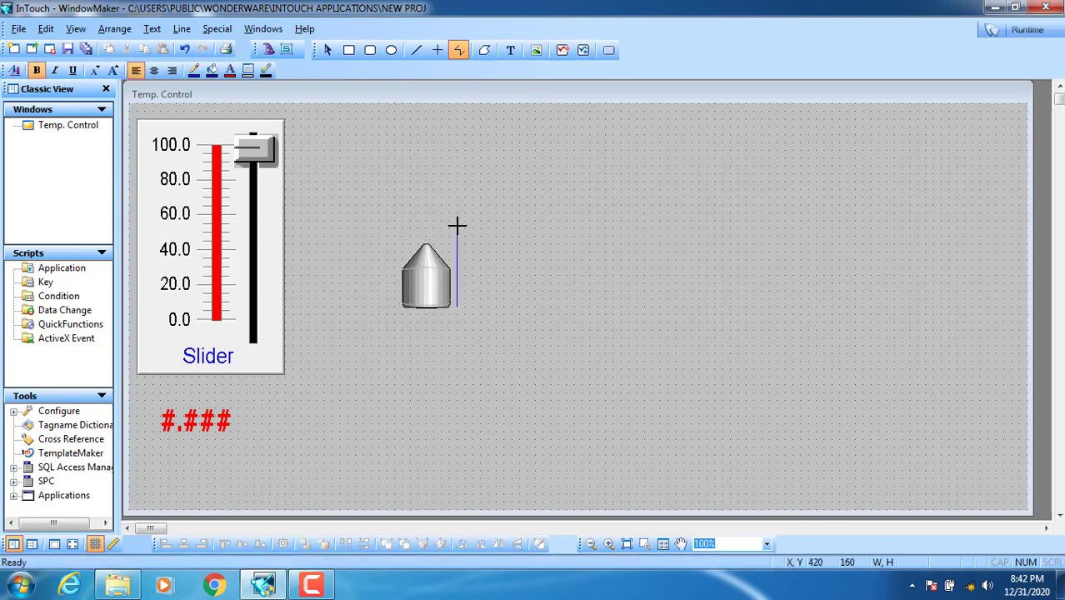
double_click(457, 225)
Move the tank right until its edge meets the vertical line, and delete that line.
left_click(431, 274)
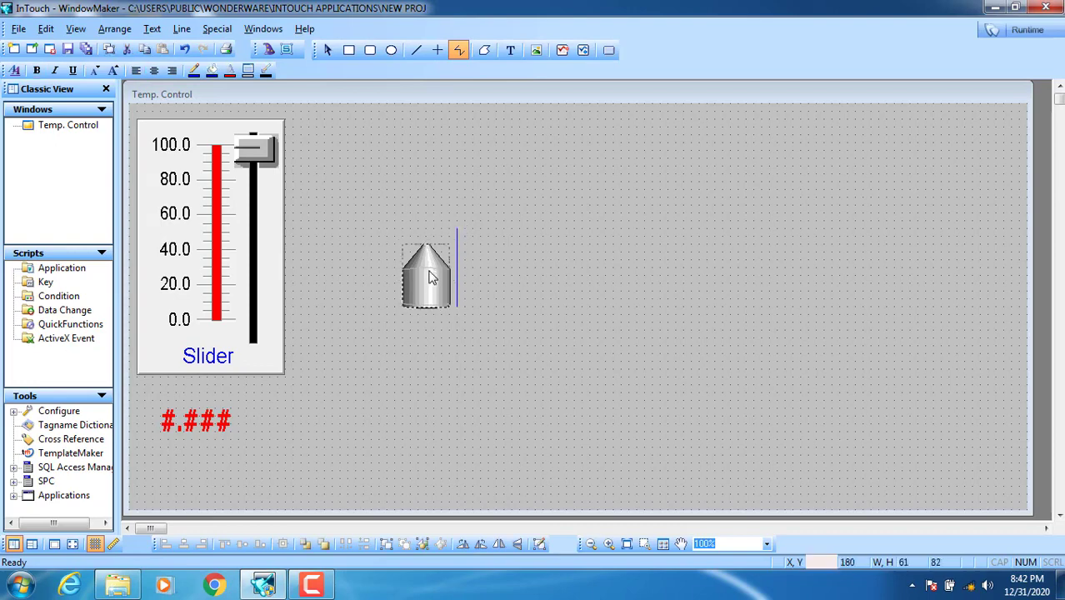
left_click_drag(431, 269, 439, 268)
left_click(457, 235)
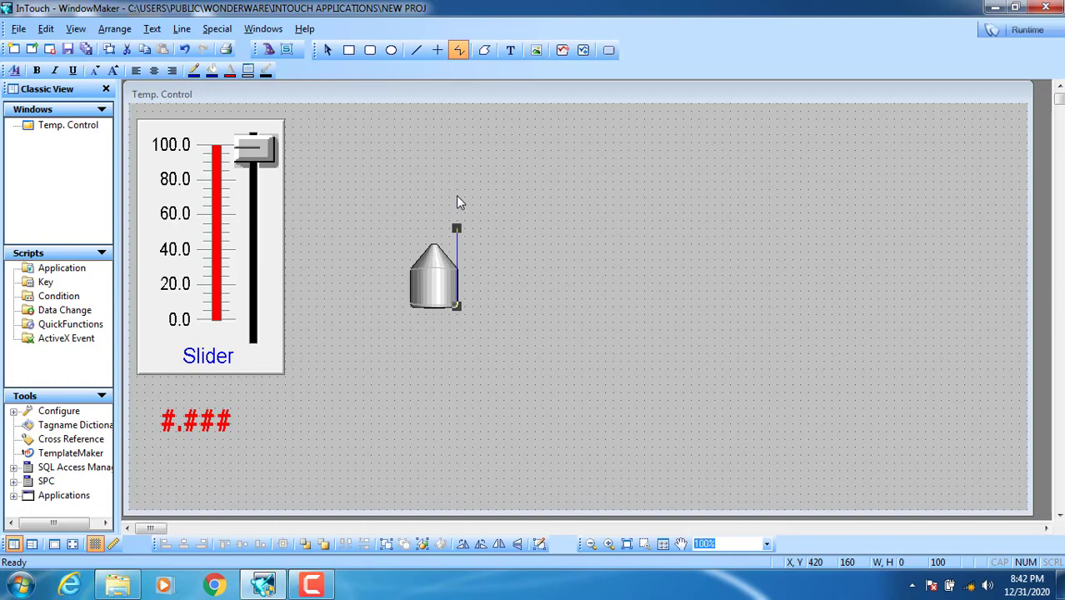
key("Delete")
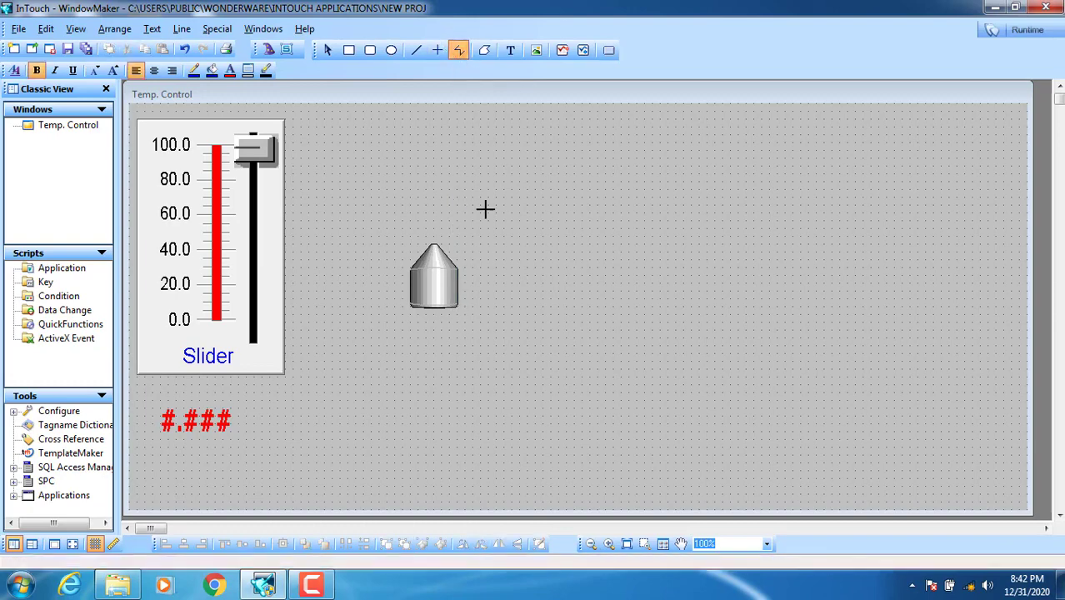
Draw a stepped polyline from the tank's lower right corner: about 130 up, 80 right, 130 down and 120 right.
left_click(458, 304)
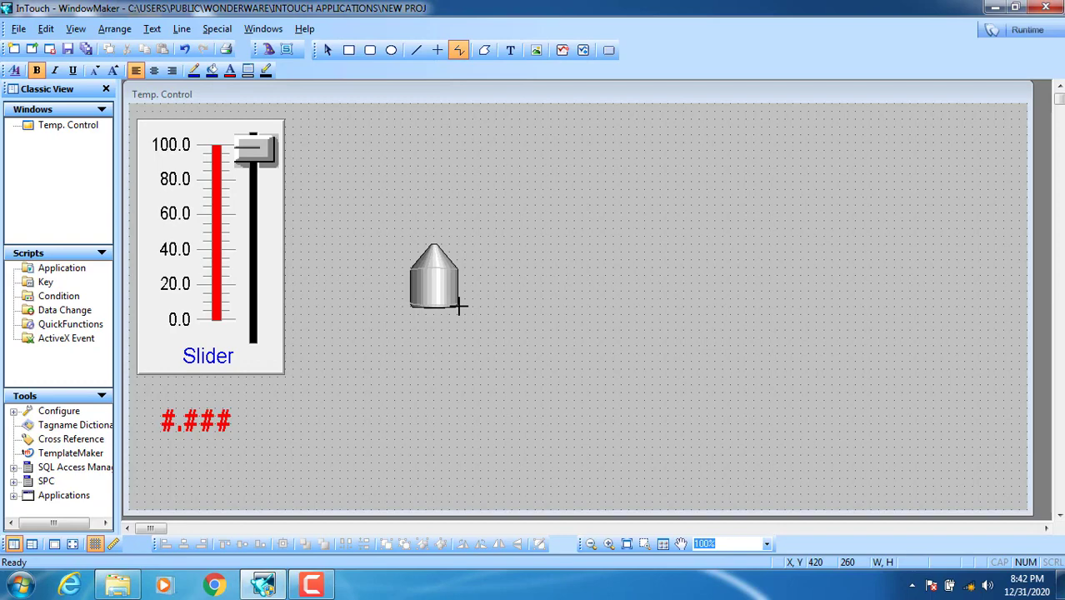
left_click(457, 204)
left_click(518, 205)
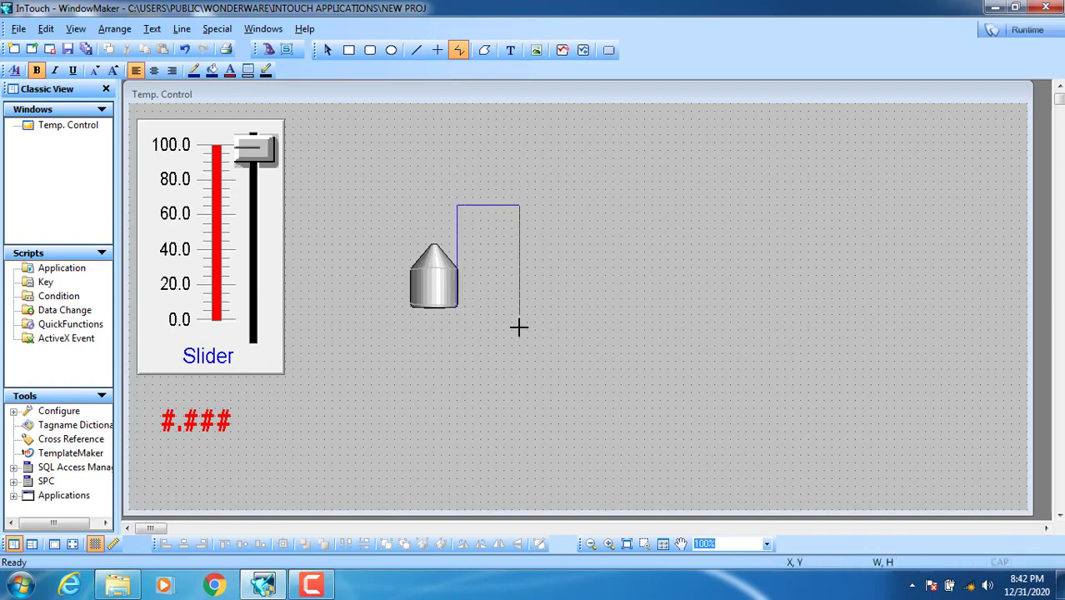
left_click(520, 305)
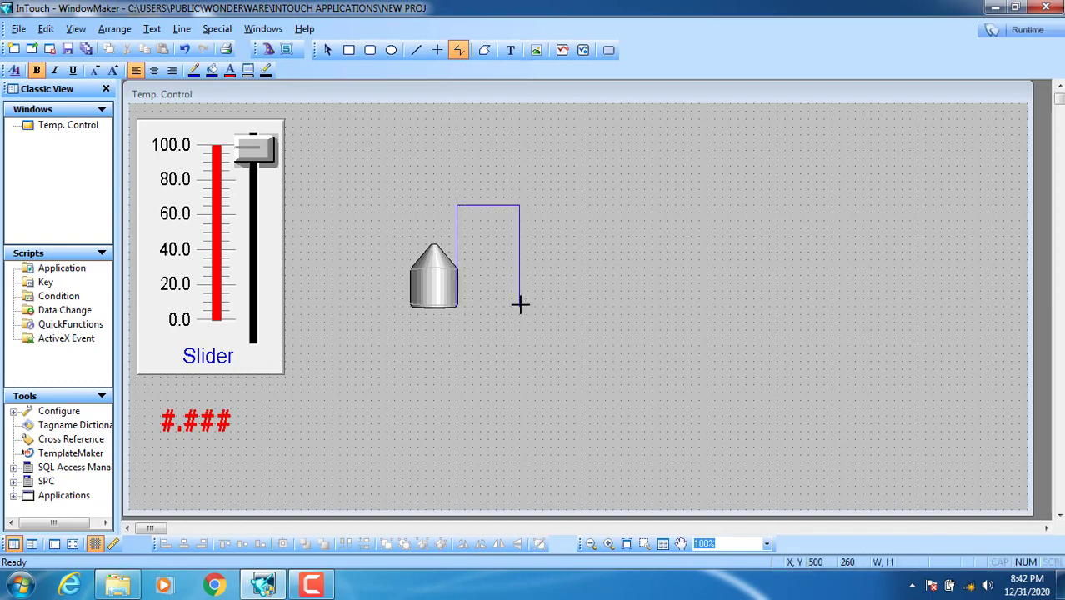
double_click(609, 307)
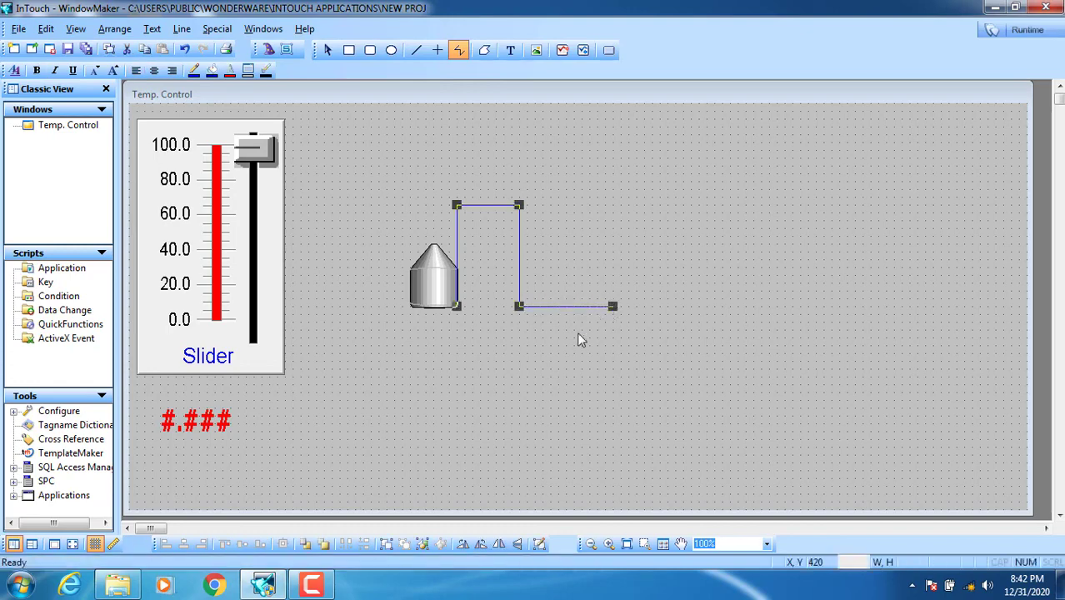
left_click(542, 352)
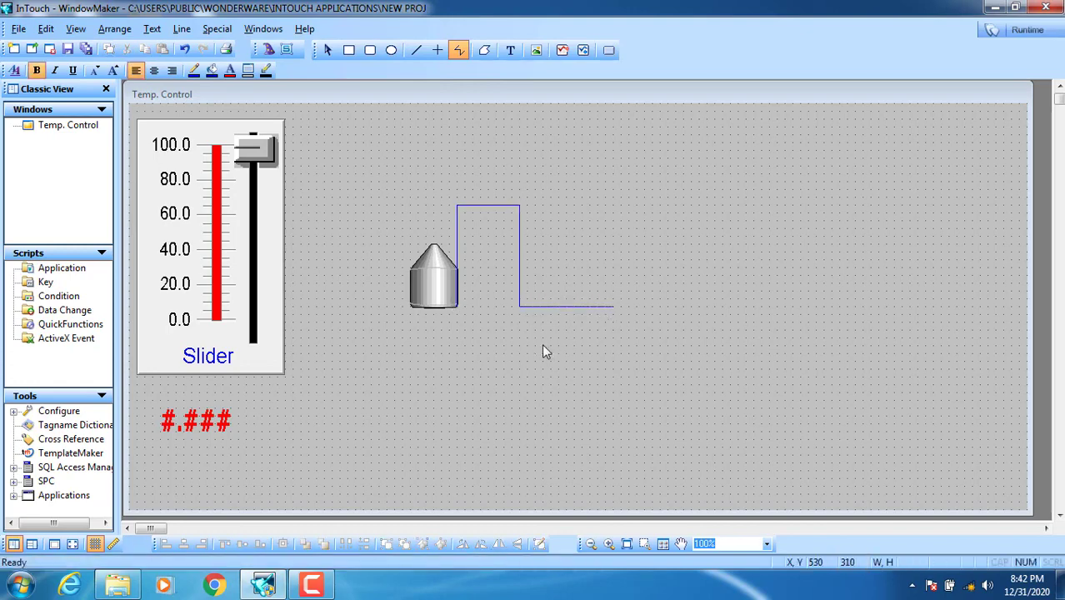
Duplicate the tank and place the copy below and left of the original, at about X 260, Y 340.
left_click(434, 290)
right_click(439, 297)
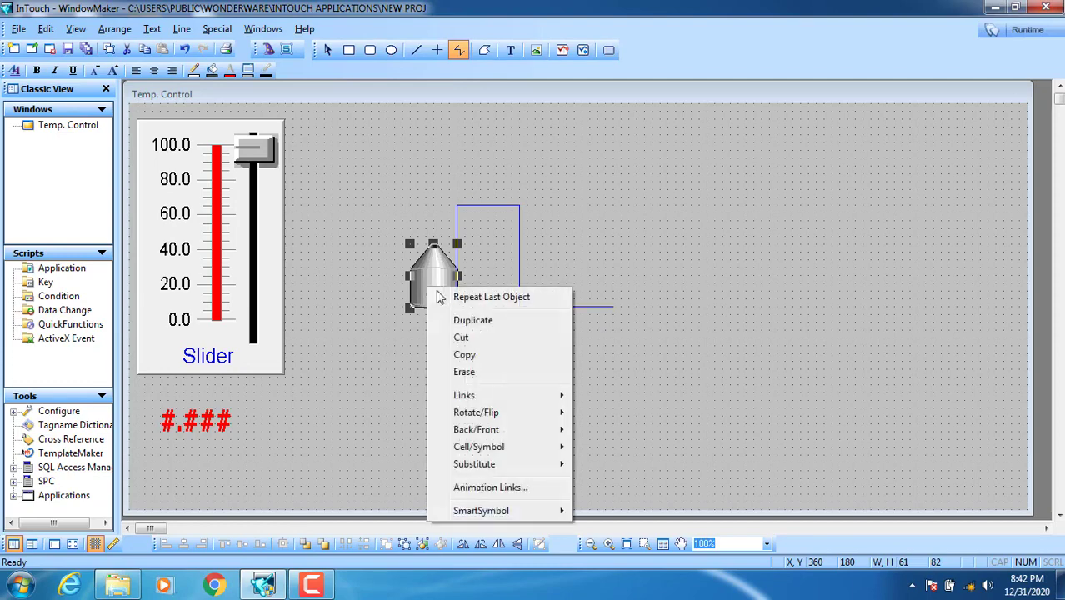
left_click(473, 320)
left_click_drag(444, 304, 355, 423)
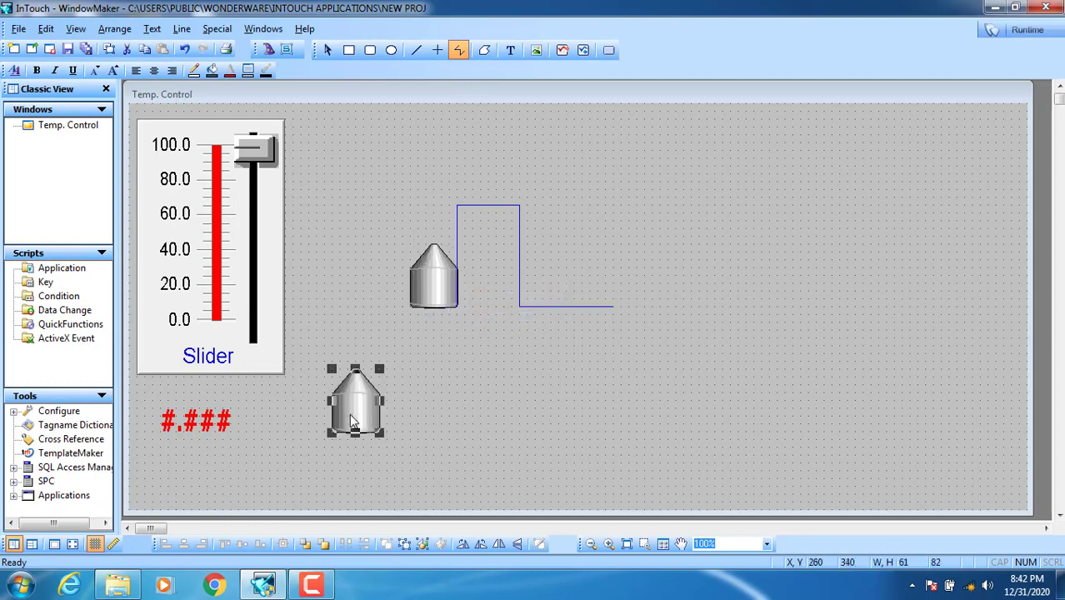
Make two more tank duplicates and place them beside the first copy, at about X 360, Y 370 and X 440, Y 390.
right_click(351, 423)
left_click(400, 211)
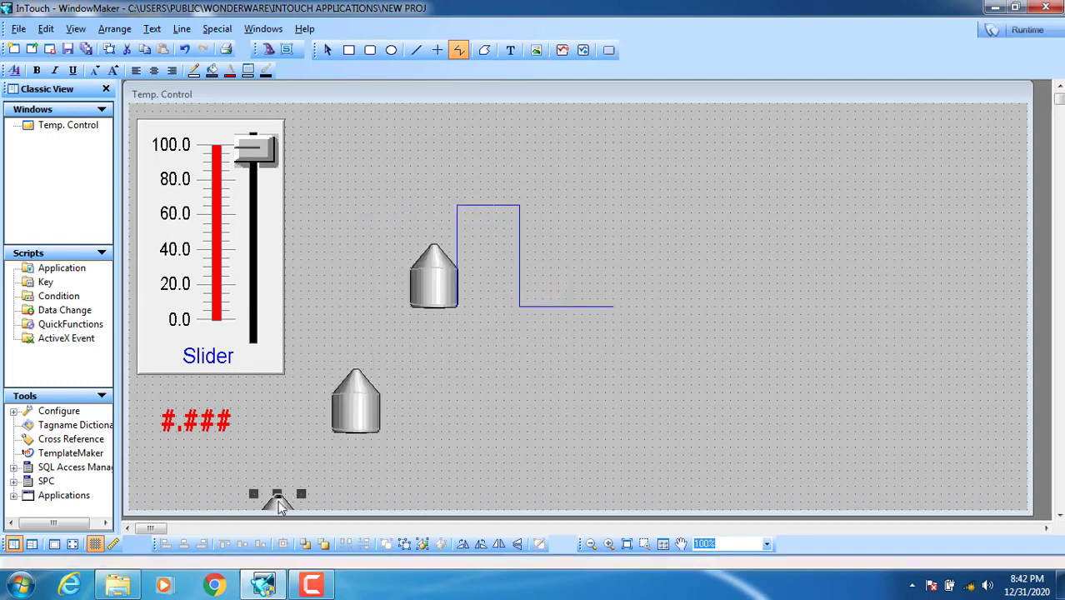
left_click_drag(282, 480, 430, 406)
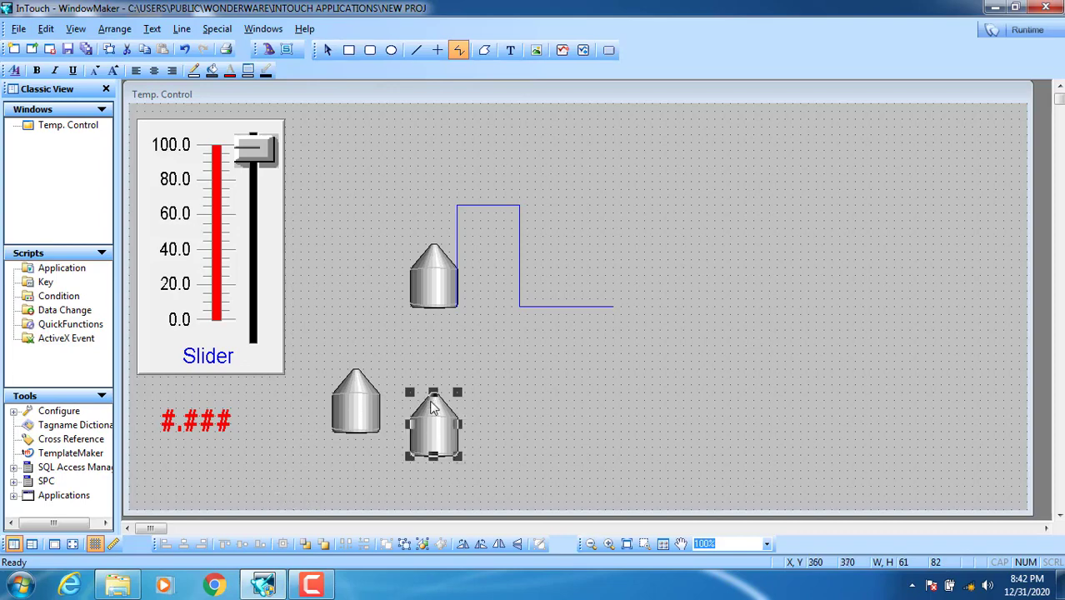
right_click(433, 421)
left_click(482, 220)
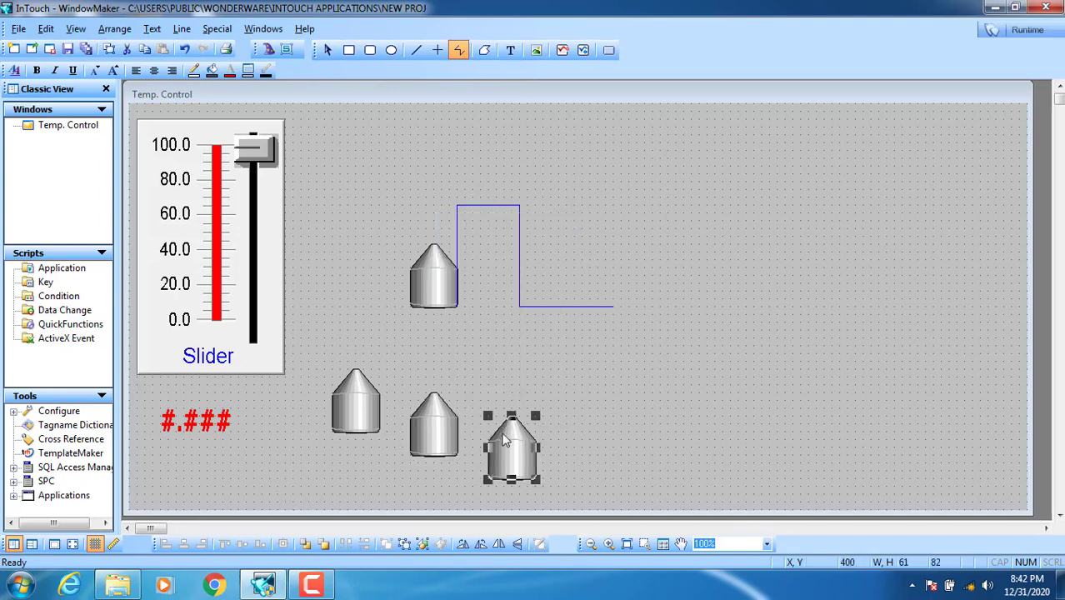
left_click_drag(505, 443, 492, 440)
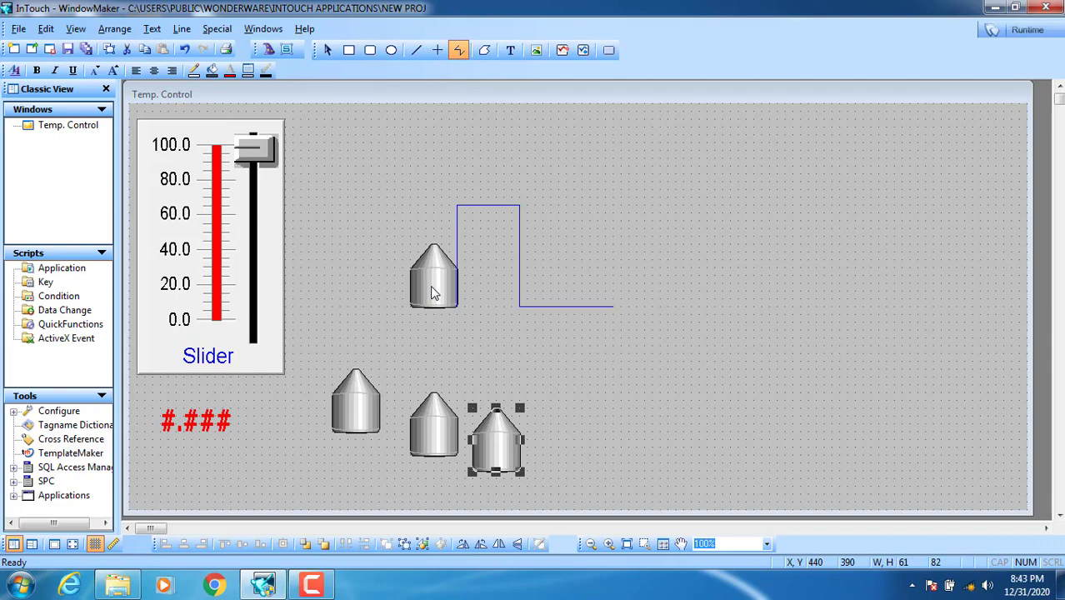
Assign tagname a1 to the slider in the Slider Wizard.
left_click(202, 245)
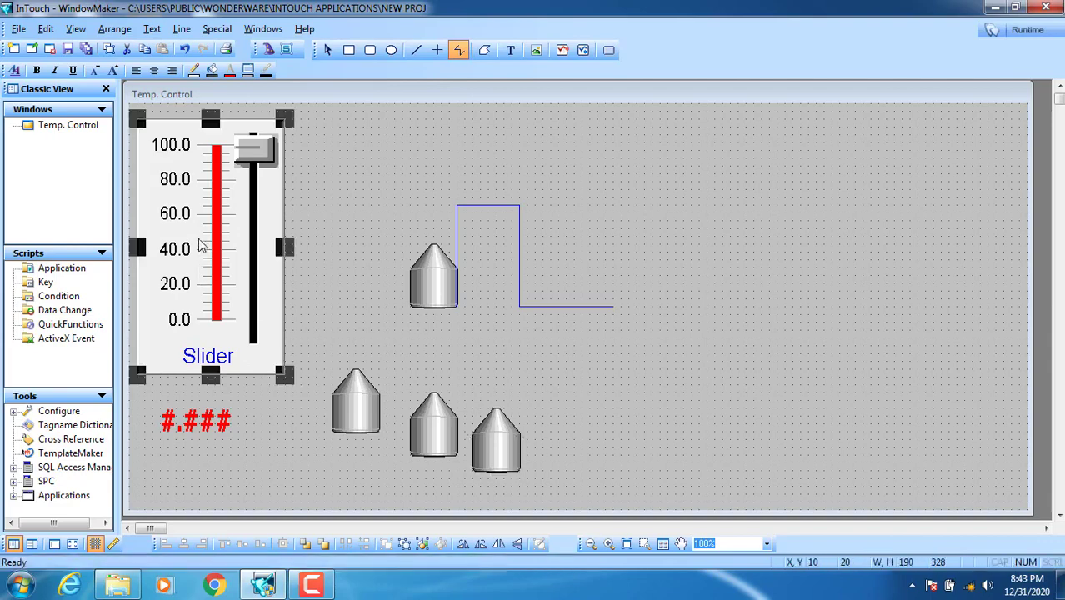
double_click(189, 253)
type("a1")
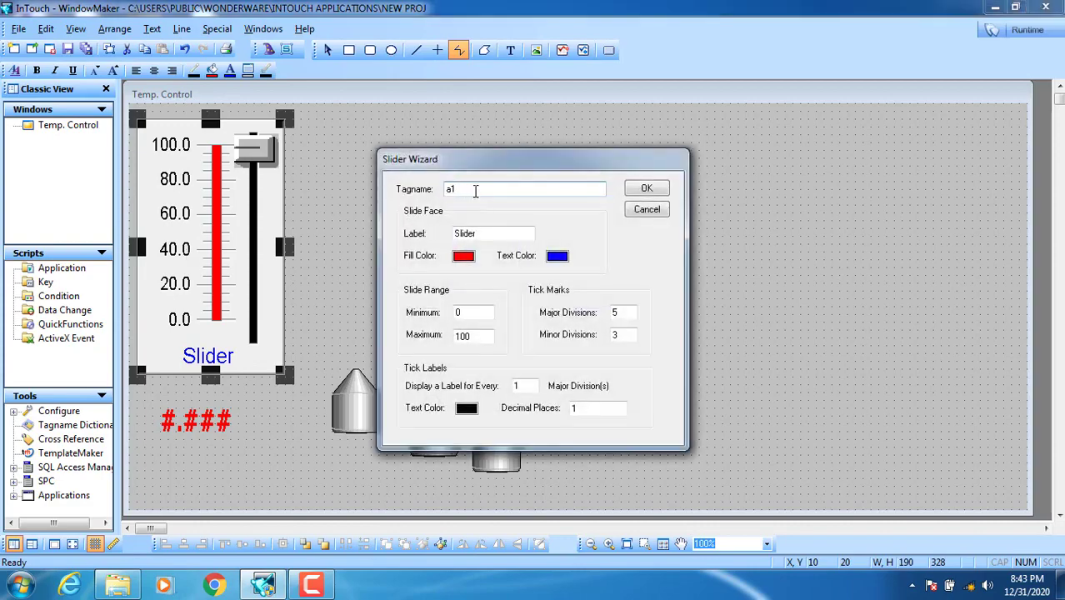
left_click(647, 189)
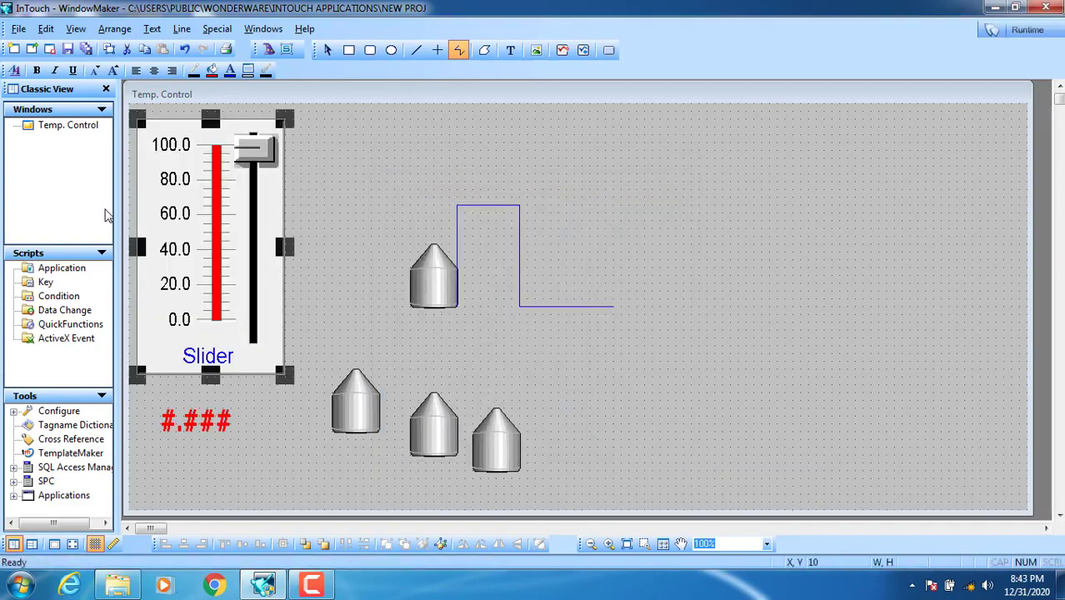
Move the original tank up the polyline's first vertical segment to Y 50.
left_click(435, 282)
key("Up")
key("Up")
key("Up")
key("Up")
key("Up")
key("Up")
key("Up")
key("Up")
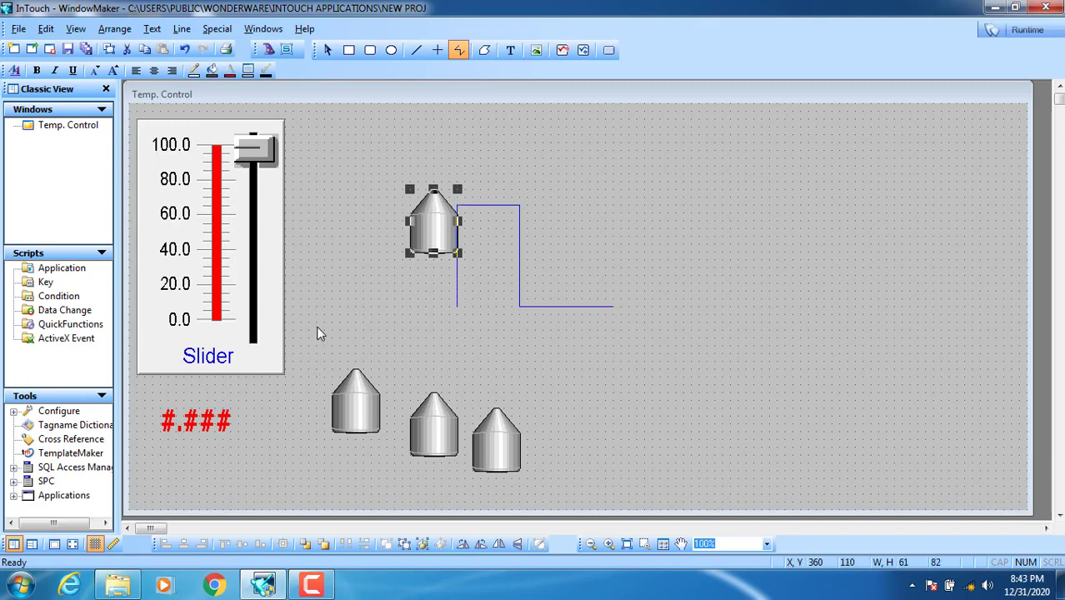
key("Down")
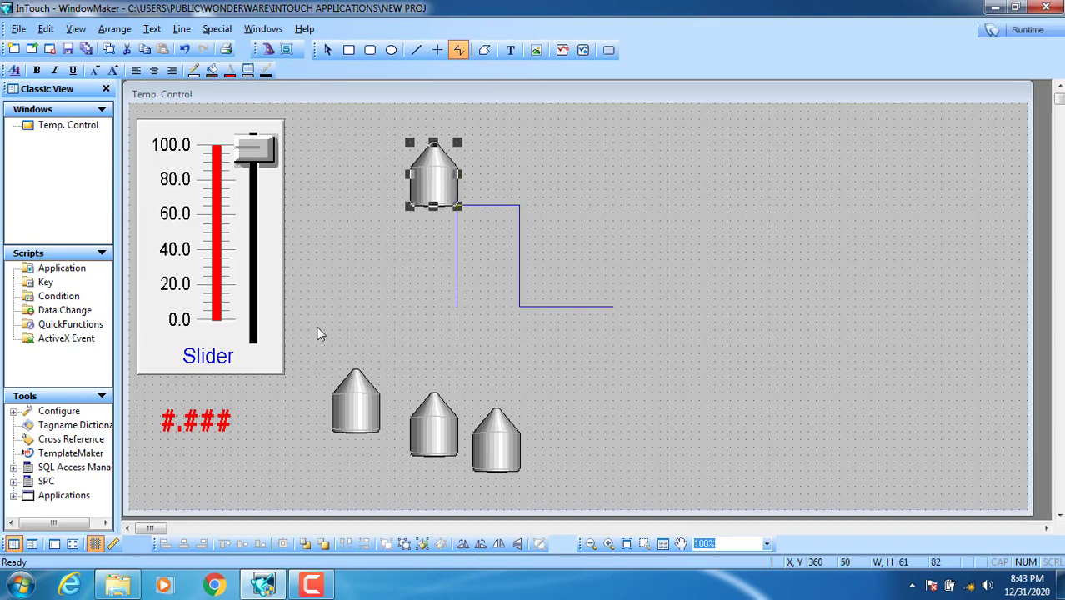
Move the tank right along the polyline's upper horizontal segment to X 500.
key("Right")
key("Right")
key("Right")
key("Right")
key("Right")
key("Right")
key("Right")
key("Right")
key("Right")
key("Right")
key("Right")
key("Right")
key("Right")
key("Right")
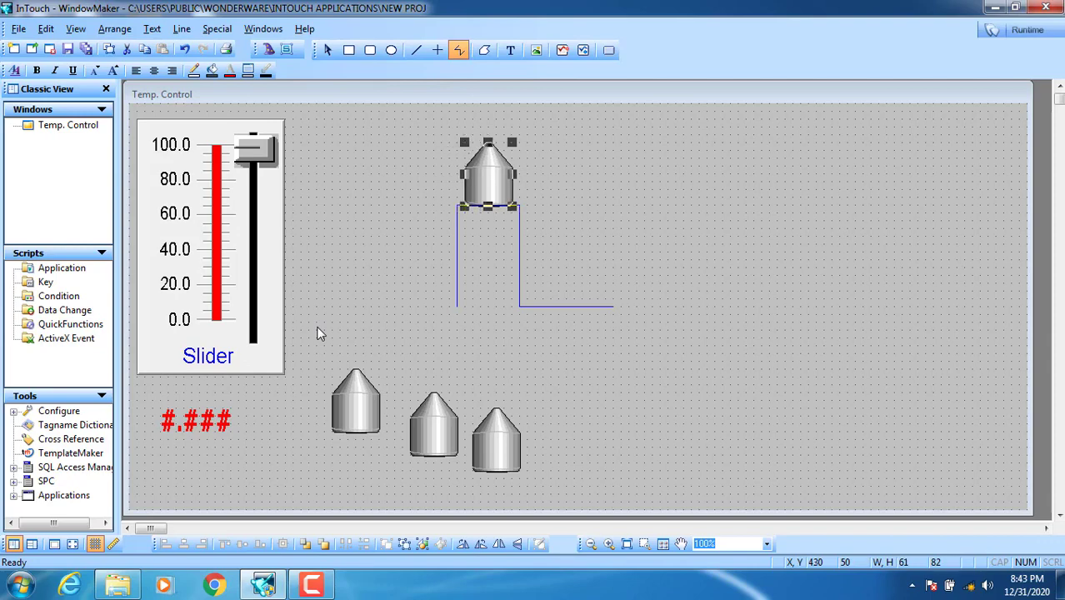
Move the tank down the polyline's second vertical segment to Y 180.
key("Down")
key("Down")
key("Down")
key("Down")
key("Down")
key("Down")
key("Down")
key("Down")
key("Down")
key("Down")
key("Down")
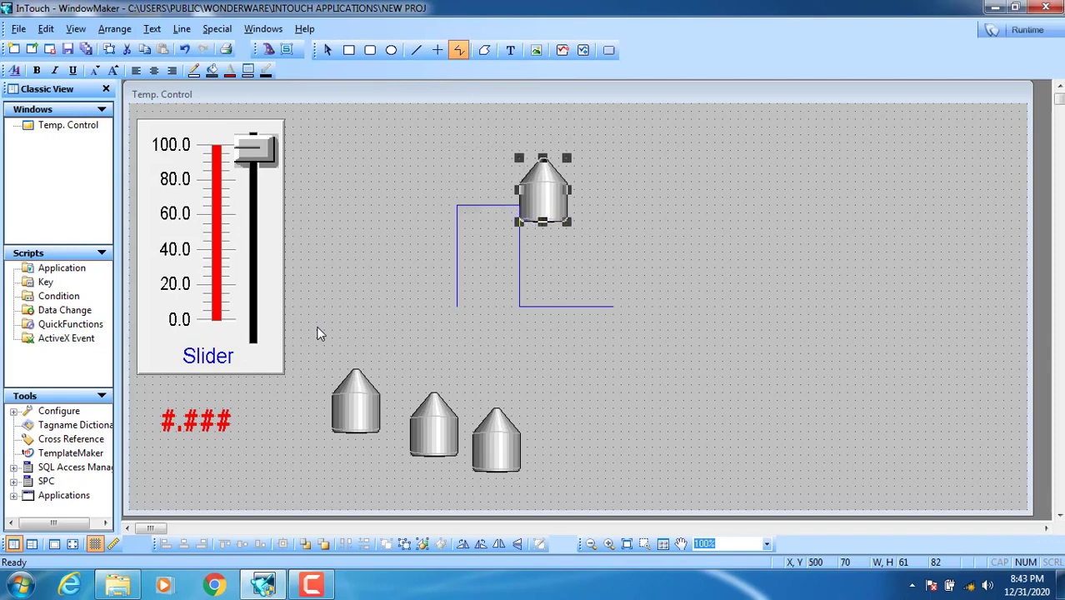
key("Down")
key("Down")
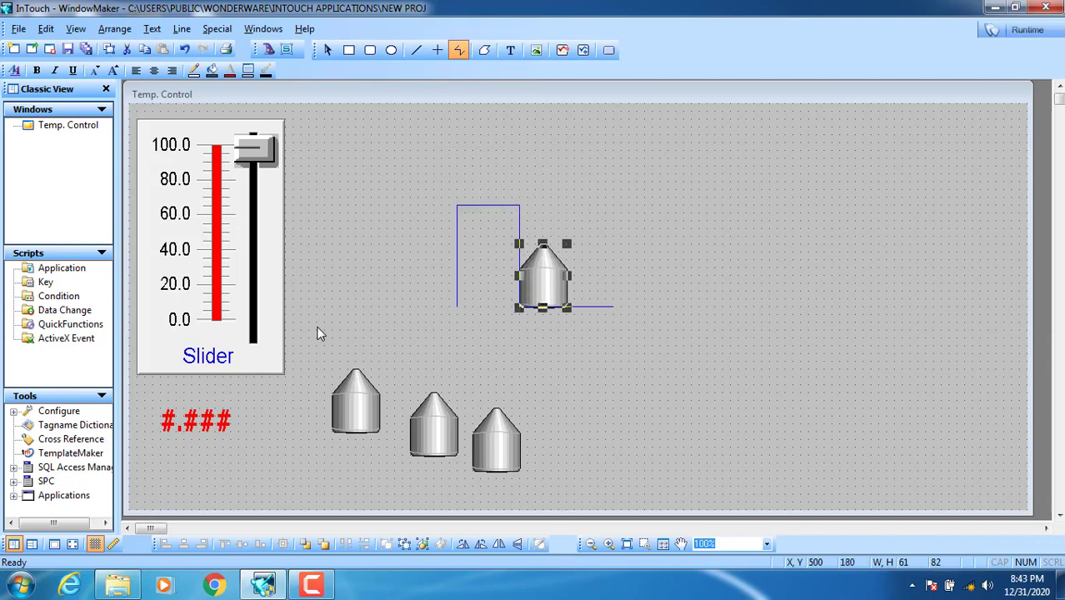
Move the tank right along the polyline's lower segment to its end, at X 560.
key("Right")
key("Right")
key("Right")
key("Right")
key("Right")
key("Right")
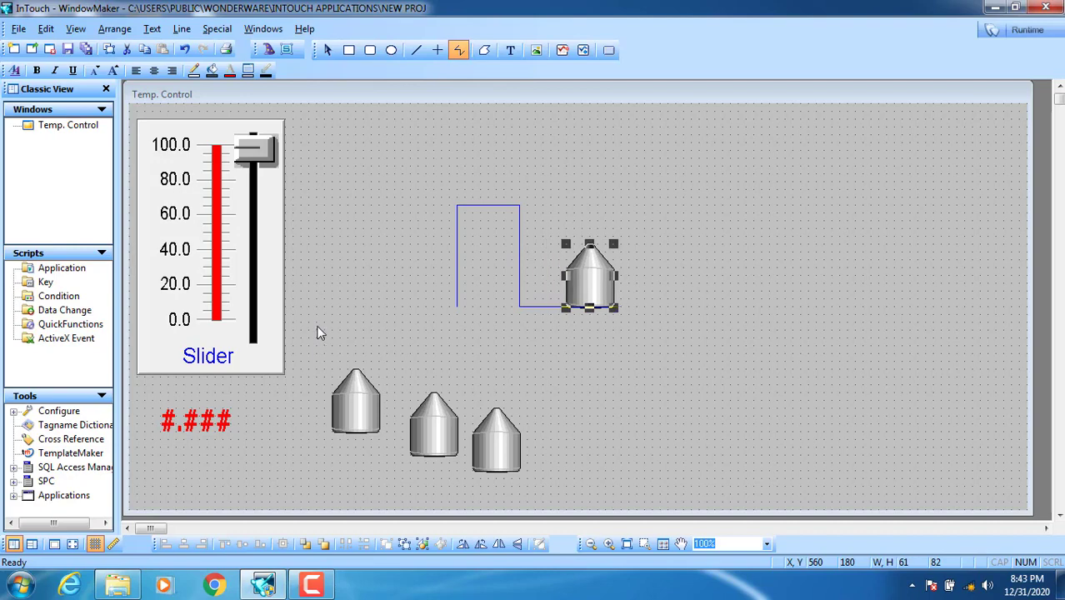
Move the tank back left along the lower segment to the polyline's second vertical segment, at X 500.
key("Left")
key("Left")
key("Left")
key("Left")
key("Left")
key("Left")
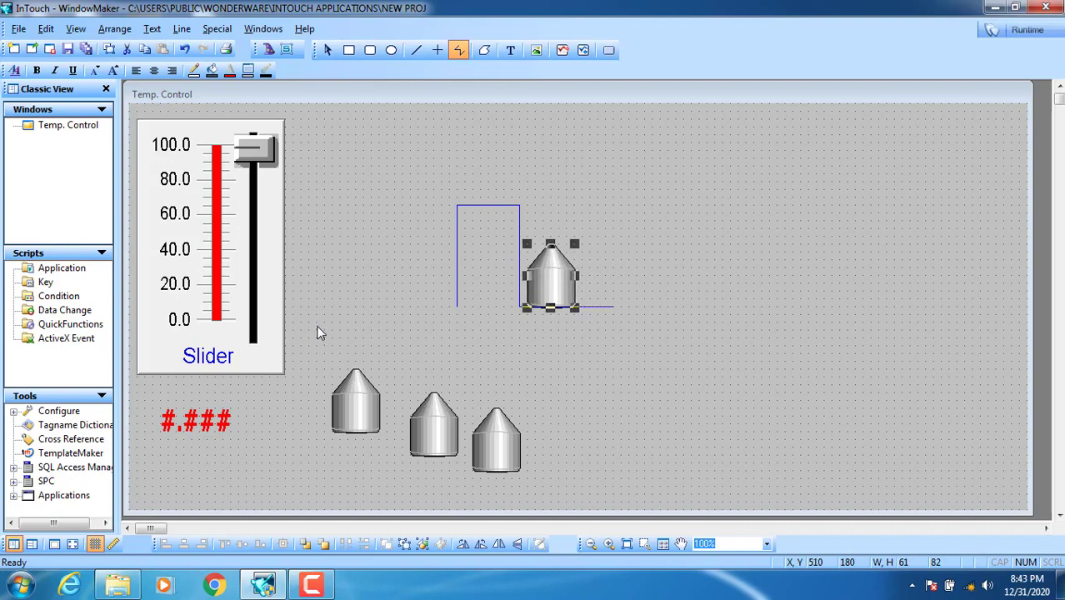
Move the tank back up the second vertical segment to Y 50.
key("Up")
key("Up")
key("Up")
key("Up")
key("Up")
key("Up")
key("Up")
key("Up")
key("Up")
key("Up")
key("Up")
key("Up")
key("Up")
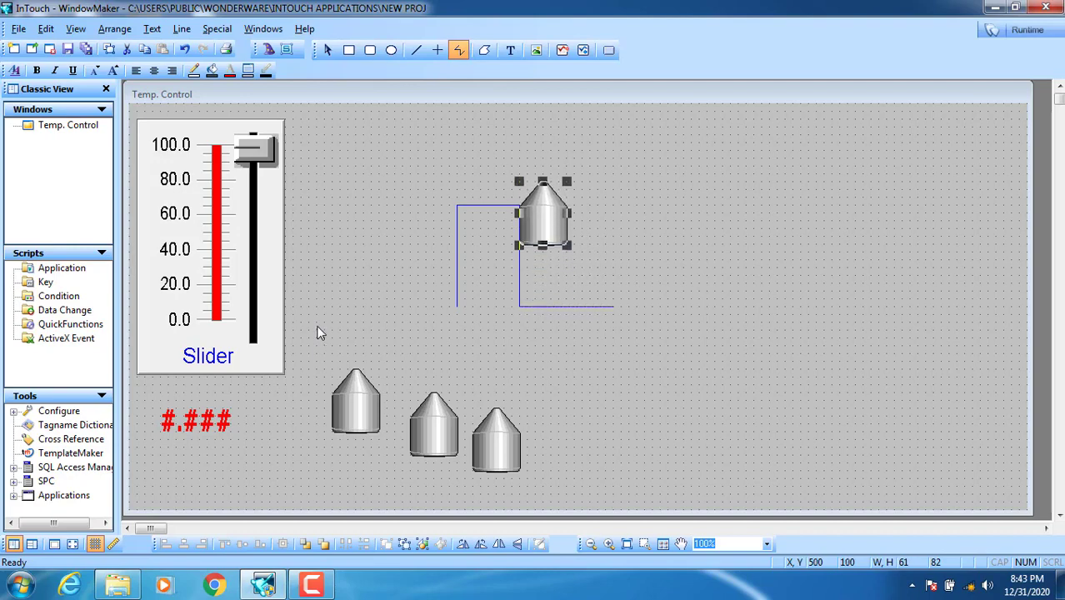
Move the tank back left above the polyline's upper segment to X 360.
key("Left")
key("Left")
key("Left")
key("Left")
key("Left")
key("Left")
key("Left")
key("Left")
key("Left")
key("Left")
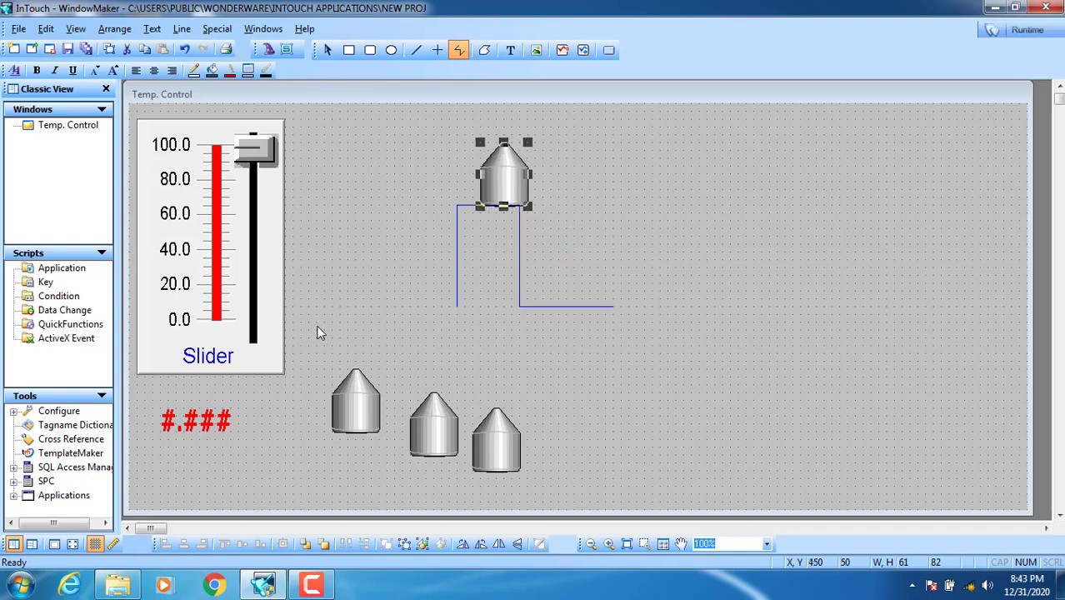
key("Left")
key("Left")
key("Left")
key("Left")
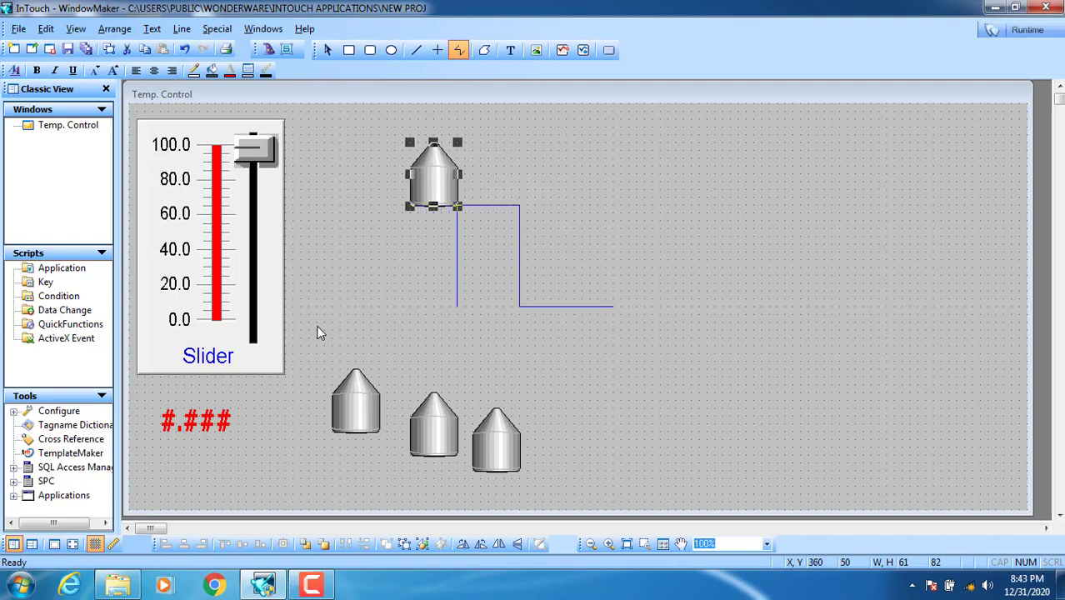
Move the tank down to its starting position at X 360, Y 180, and deselect it.
key("Down")
key("Down")
key("Down")
key("Down")
key("Down")
key("Down")
key("Down")
key("Down")
key("Down")
key("Down")
key("Down")
key("Down")
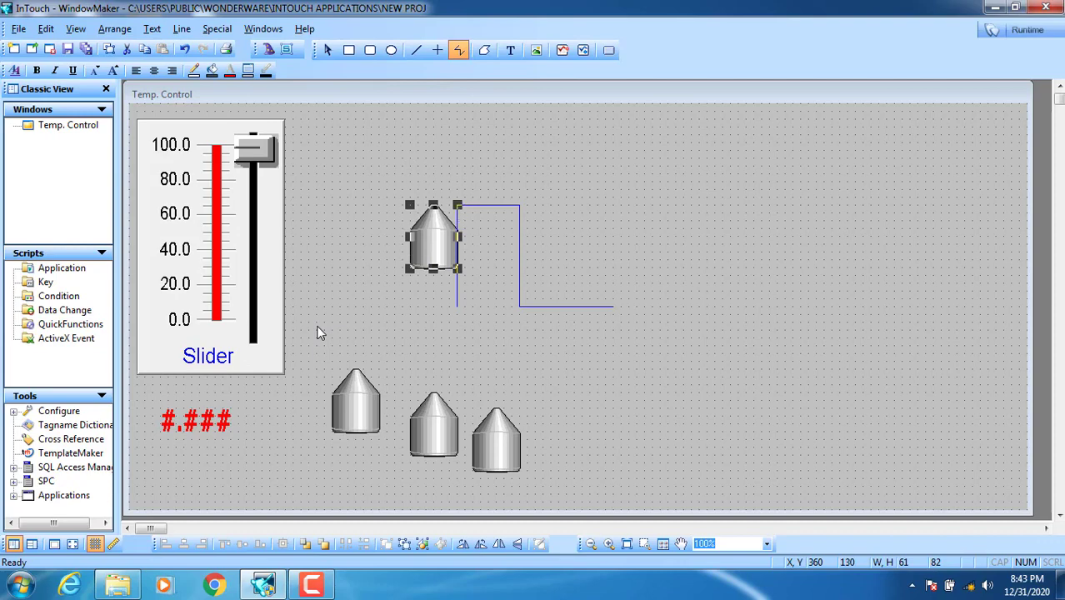
key("Down")
left_click(458, 350)
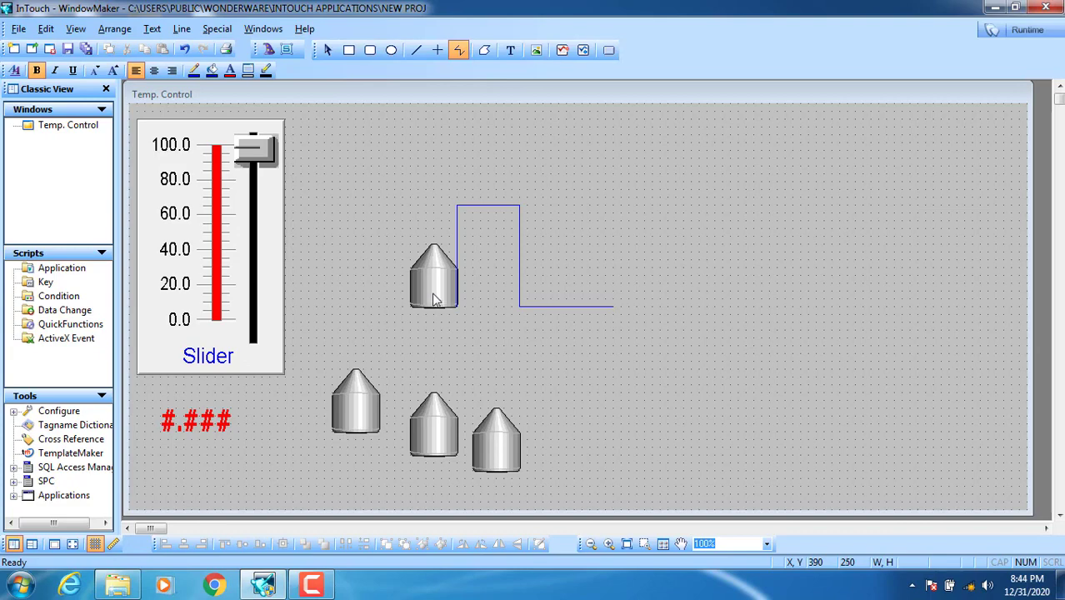
Draw a vertical line about 130 high upward from the original tank's lower left corner and check its height.
left_click(416, 53)
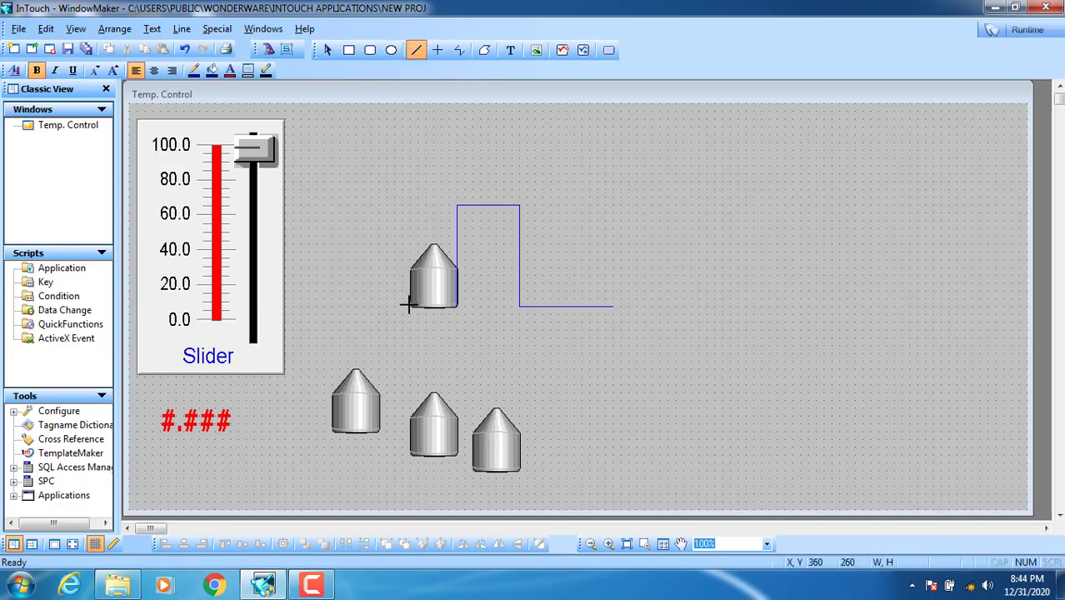
left_click_drag(408, 306, 410, 205)
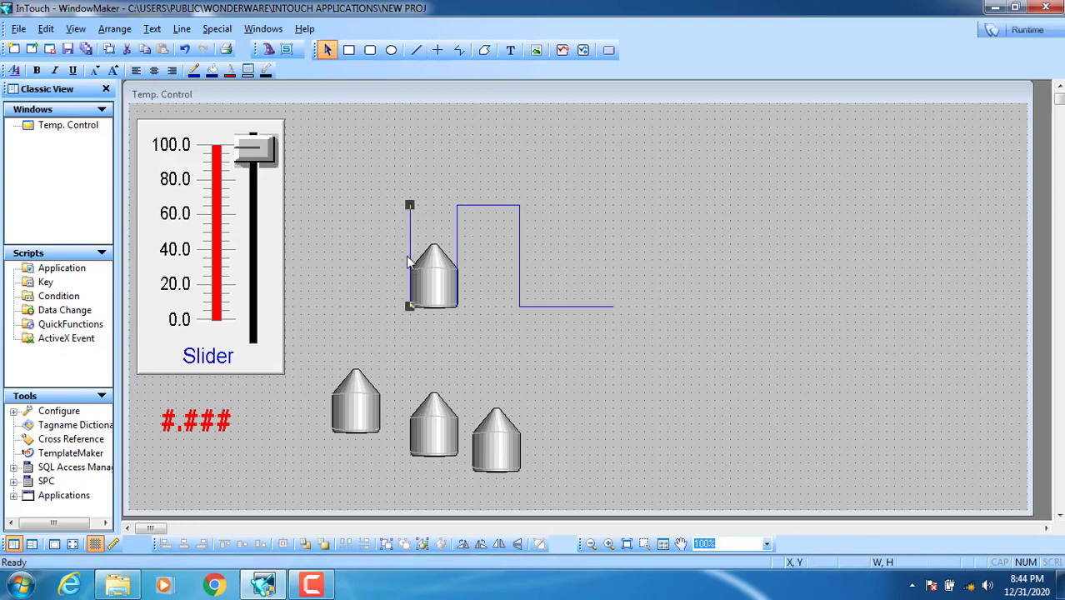
left_click(430, 305)
left_click(404, 307)
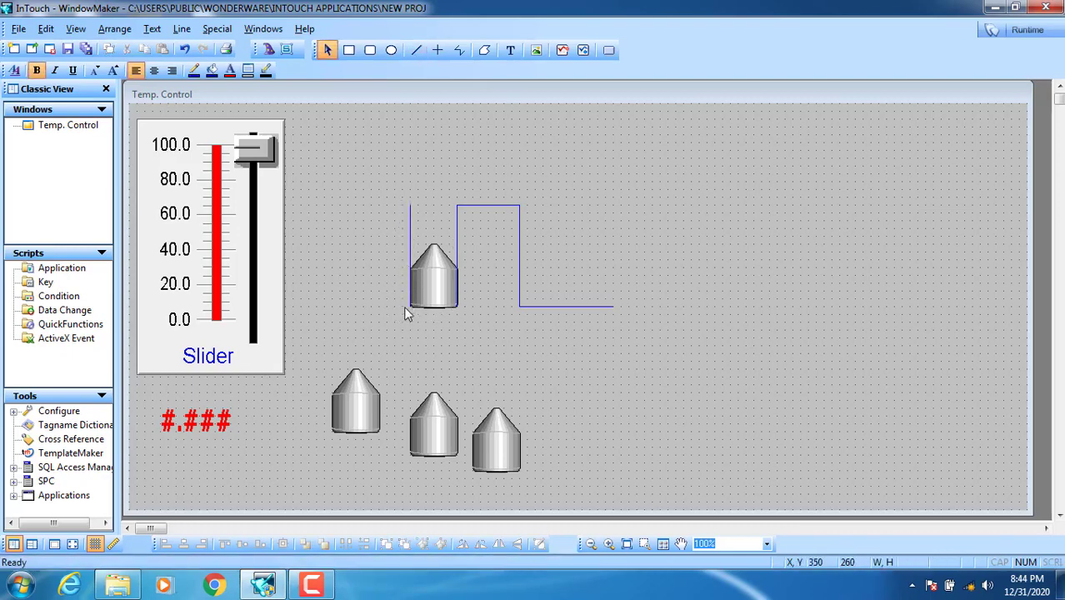
left_click(410, 249)
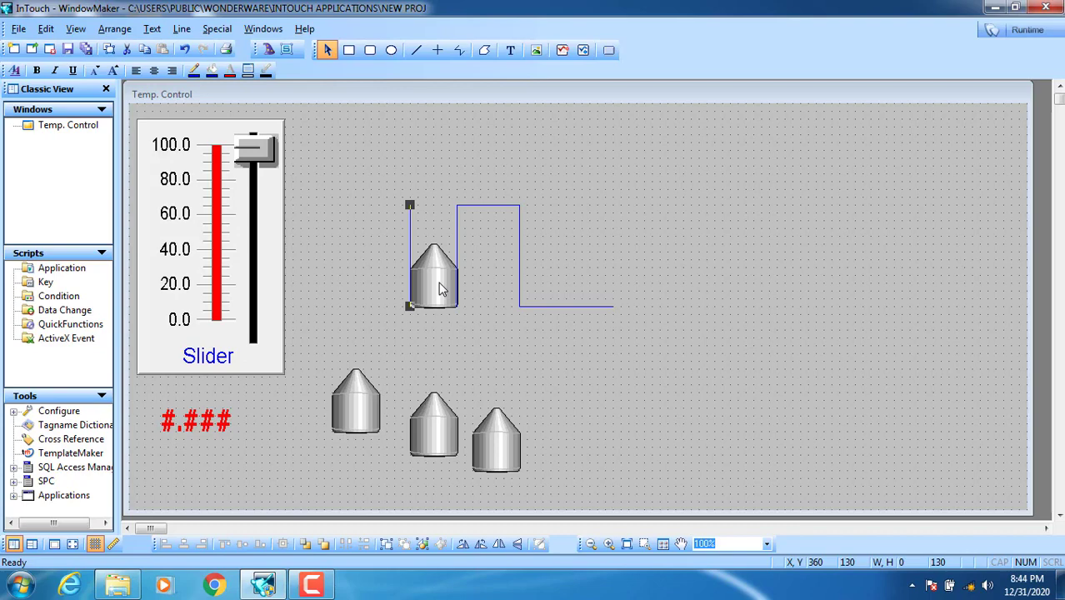
left_click(471, 353)
Add a vertical location link with expression a1 to the original tank and set its upward movement to 130.
double_click(416, 271)
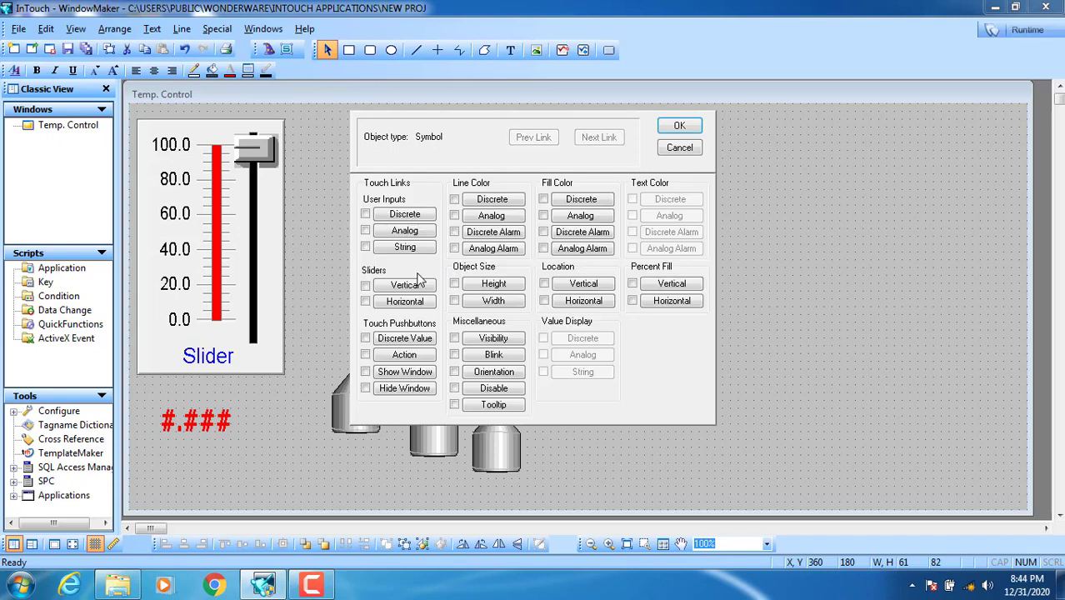
left_click(585, 285)
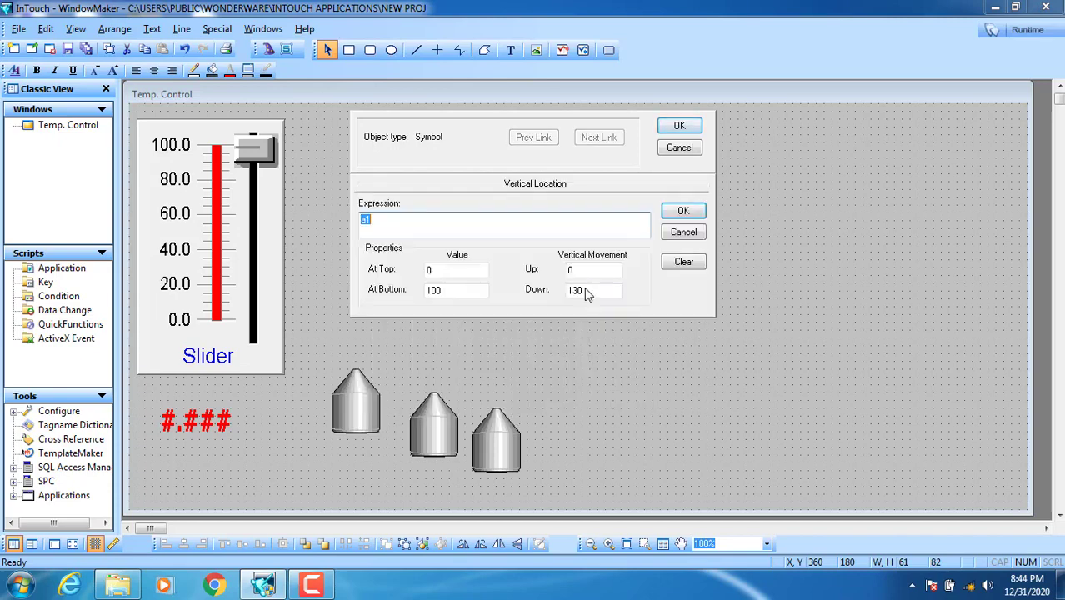
double_click(585, 270)
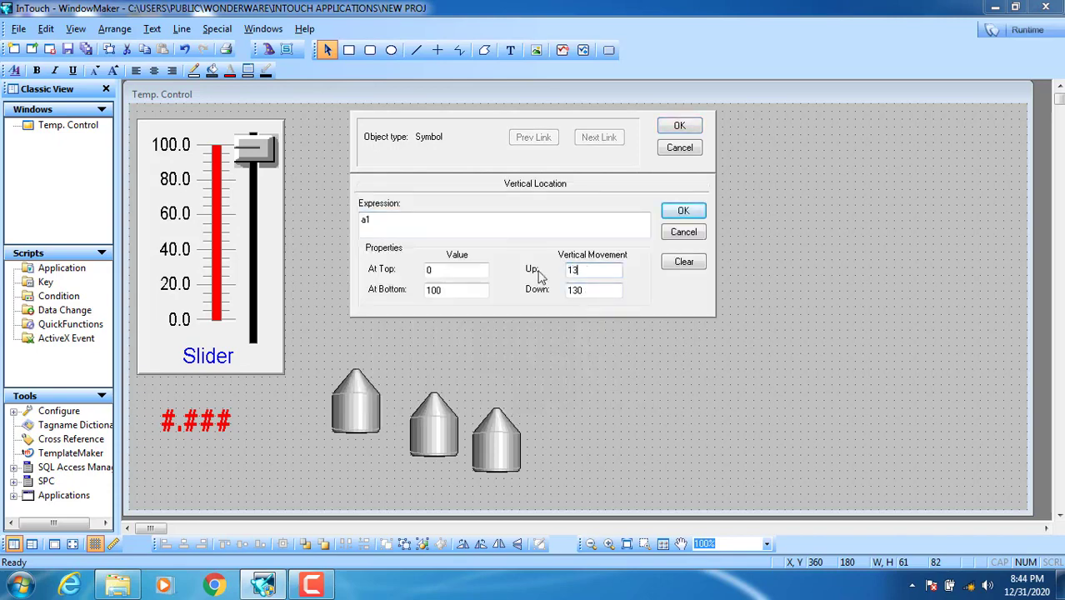
type("130")
left_click(359, 225)
left_click(401, 226)
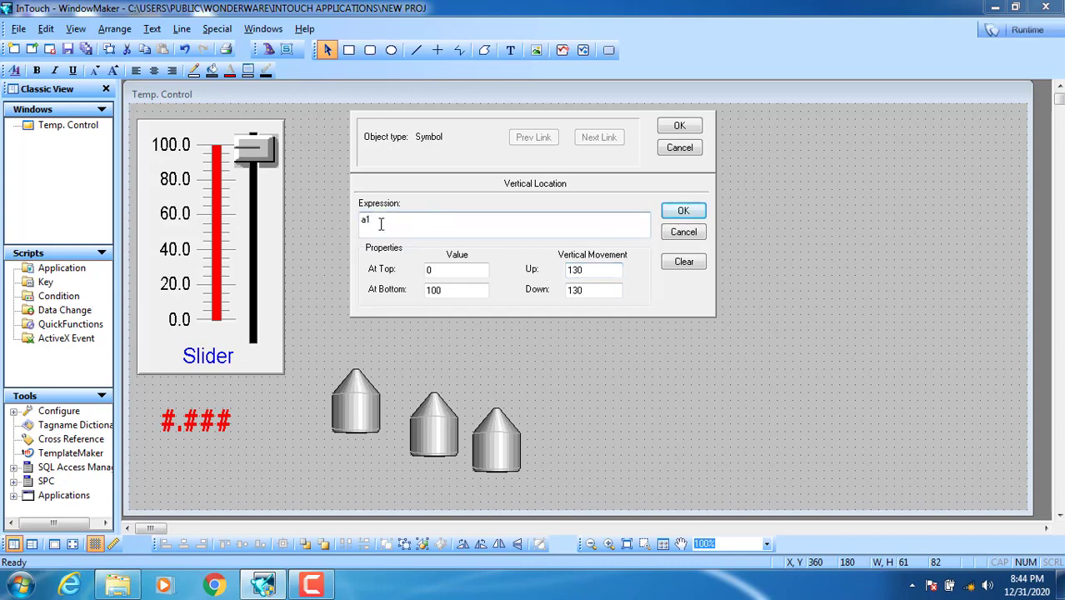
left_click_drag(398, 228, 270, 200)
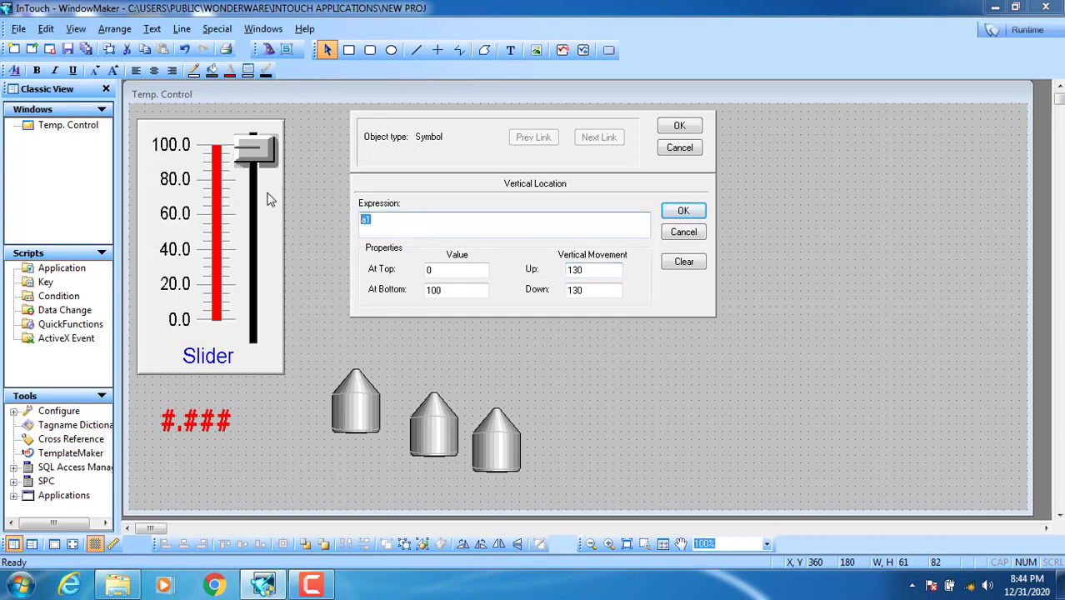
left_click(396, 223)
Set the vertical link's downward movement to 0, bottom value to 0 and top value to 20, and apply it.
left_click_drag(593, 290, 511, 291)
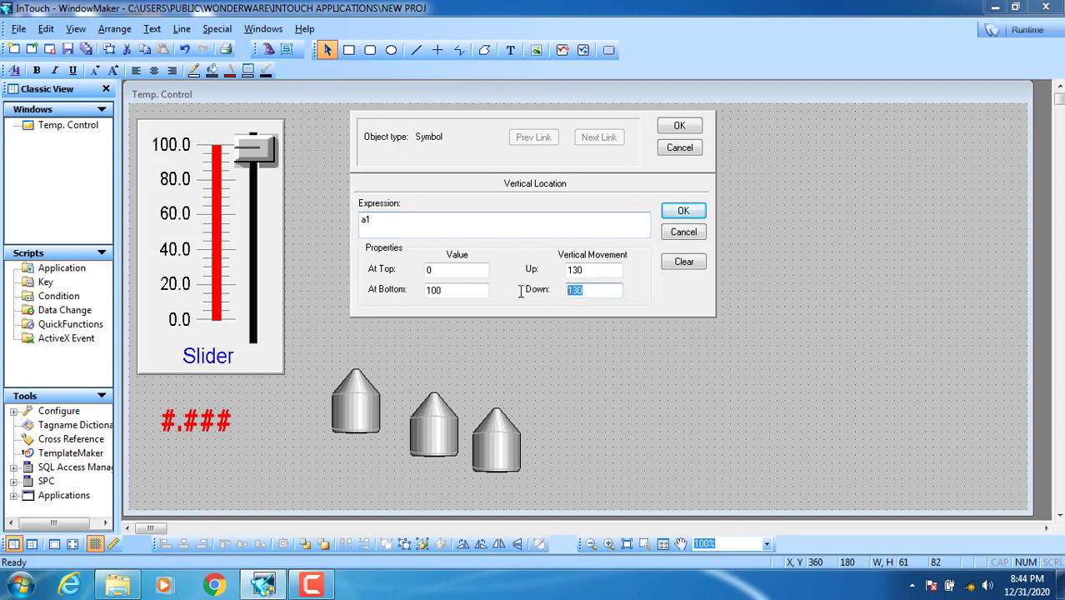
type("0")
left_click_drag(472, 294, 397, 300)
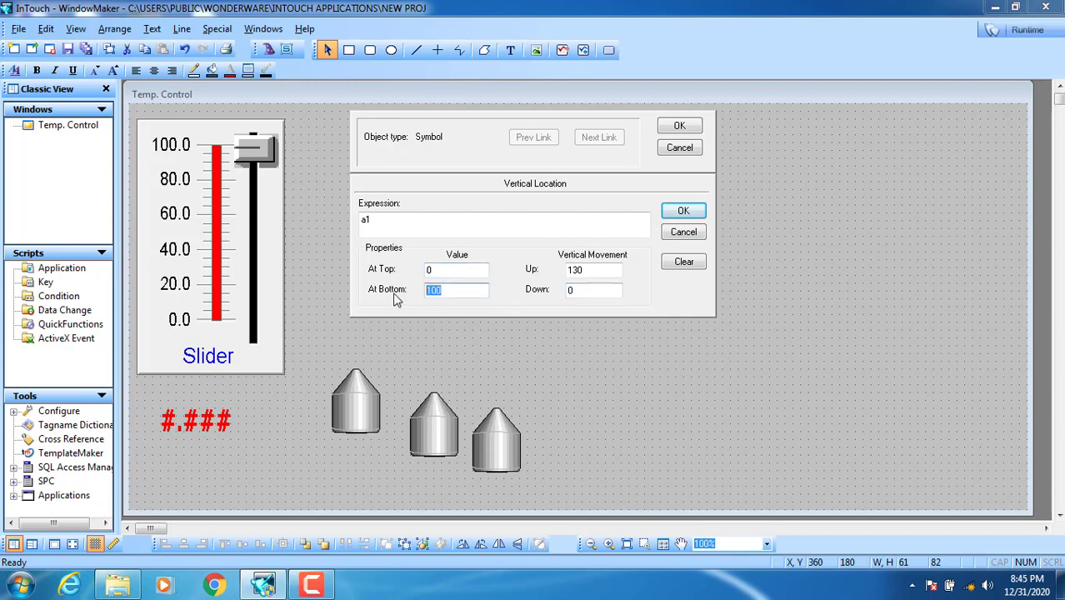
type("0")
left_click_drag(613, 270, 405, 269)
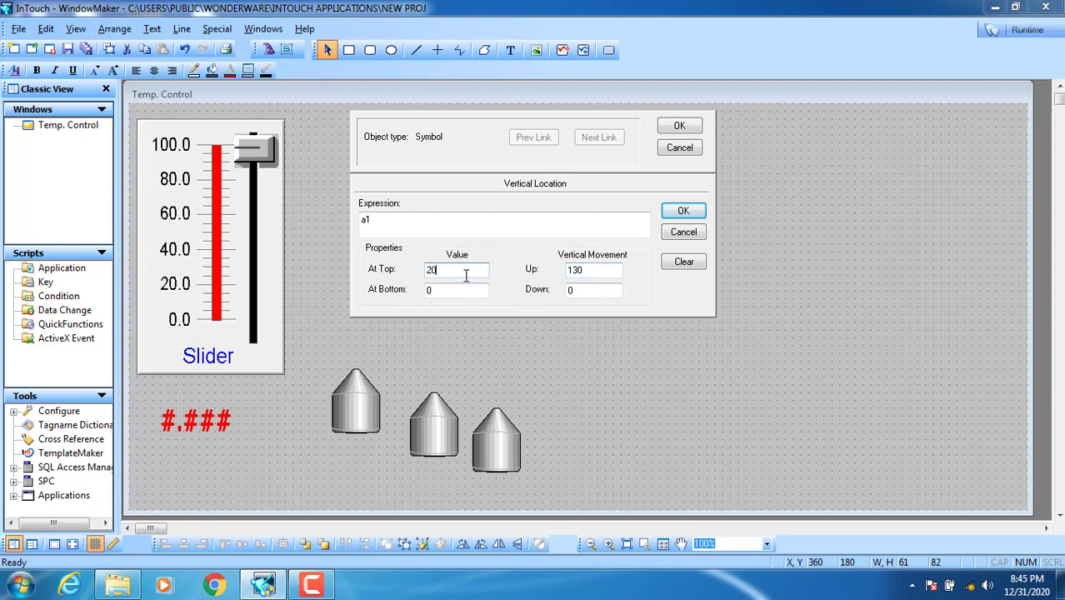
left_click(679, 127)
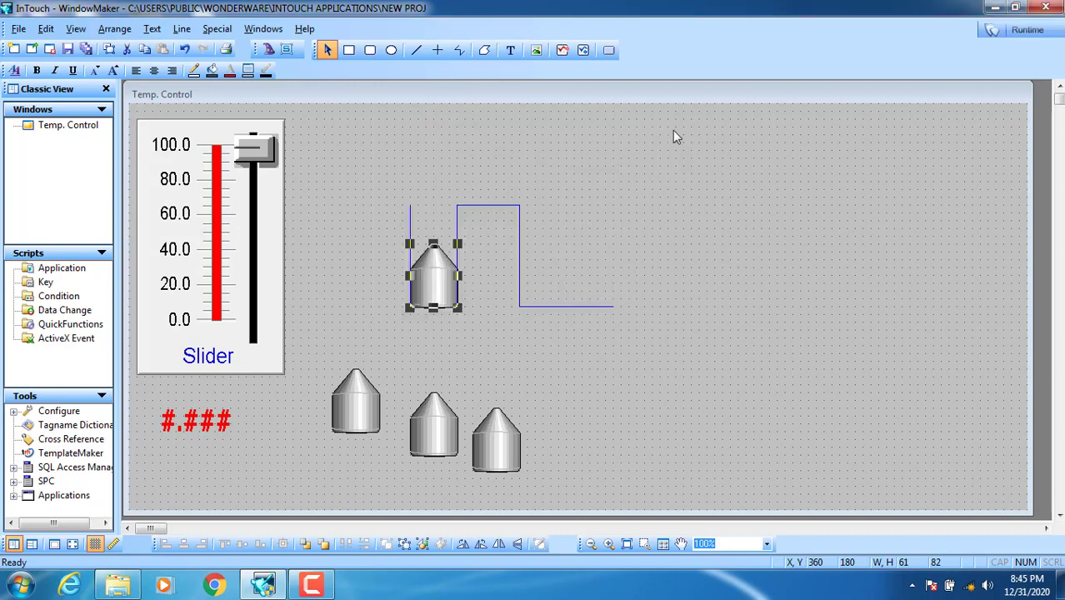
Test the tank's vertical movement in Runtime demo mode by raising the slider to about 22.4, and return to development.
left_click(1026, 30)
left_click(680, 350)
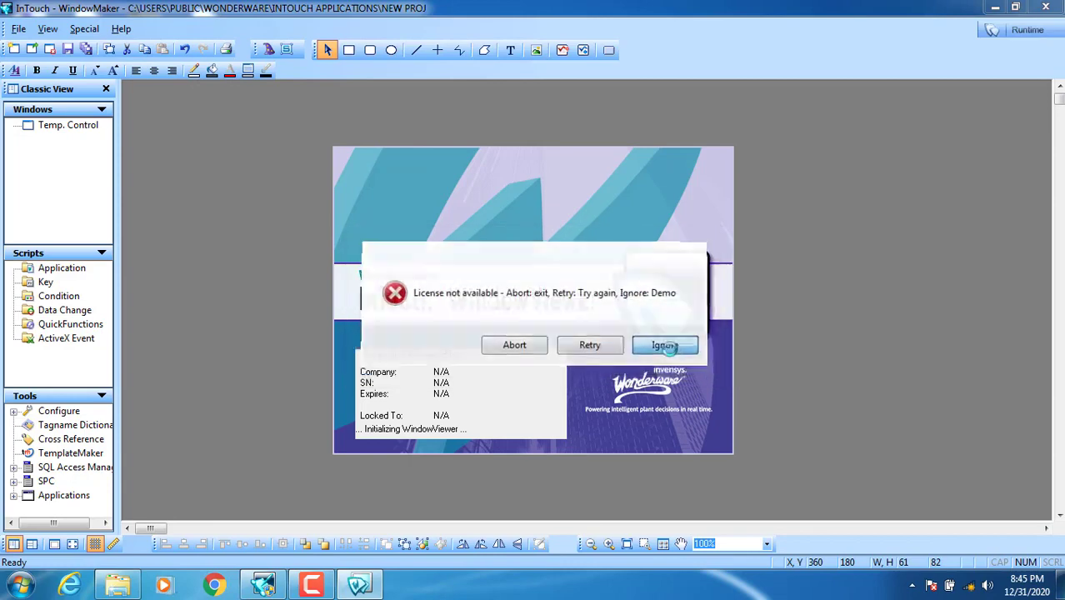
left_click(679, 350)
left_click(617, 346)
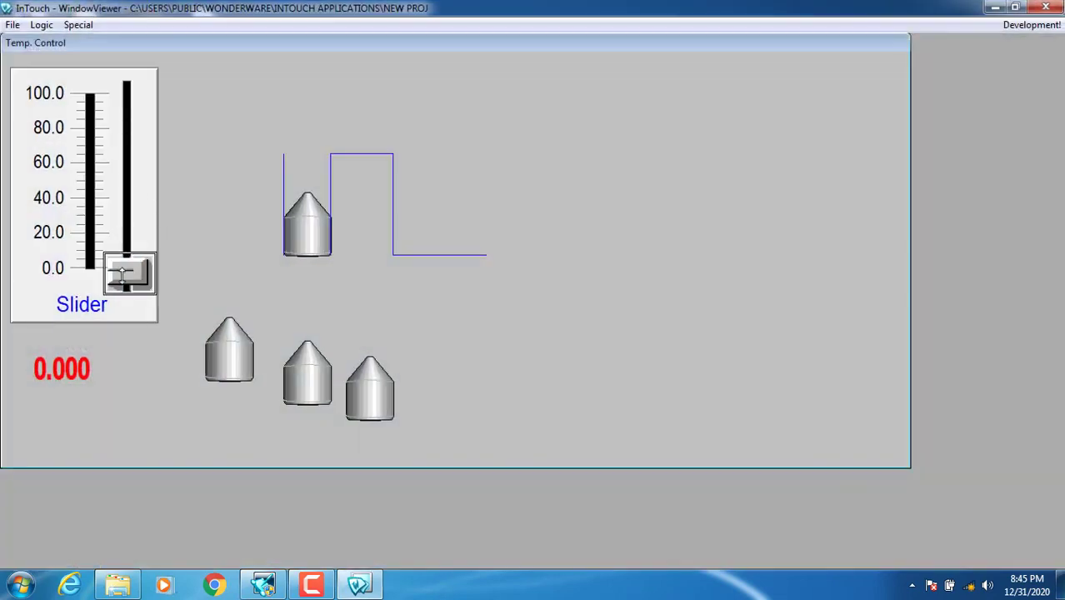
left_click_drag(130, 277, 133, 217)
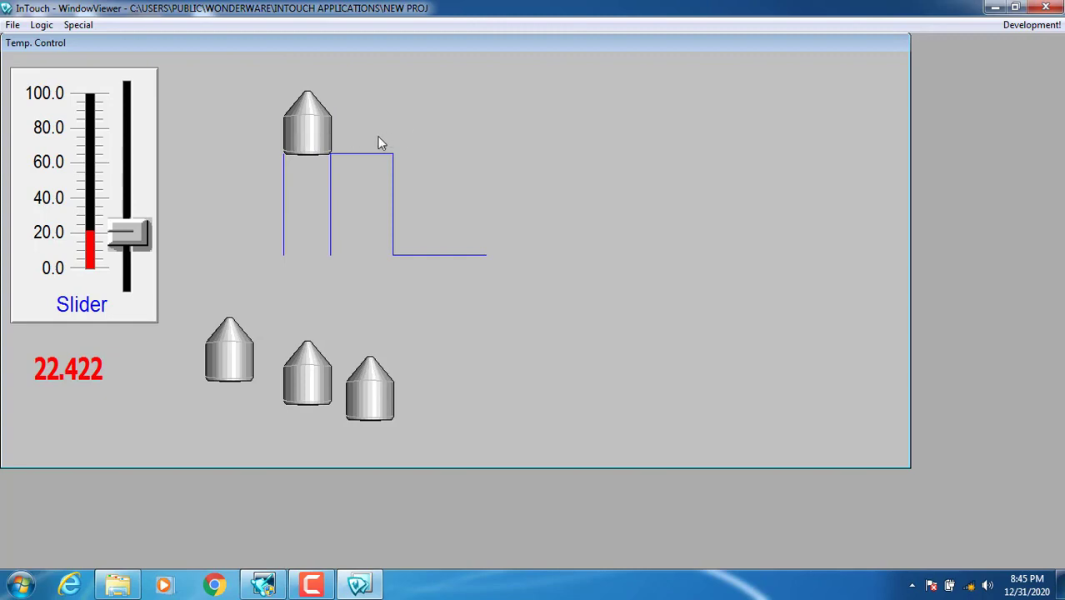
left_click(1034, 25)
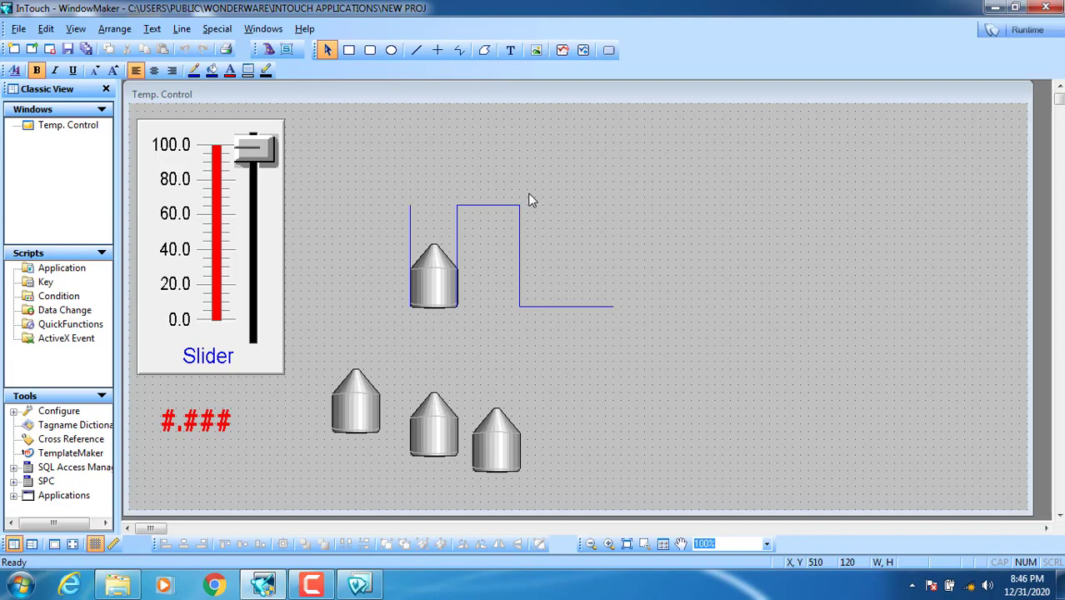
Review the original tank's vertical location link settings and return to its animation link list.
double_click(430, 289)
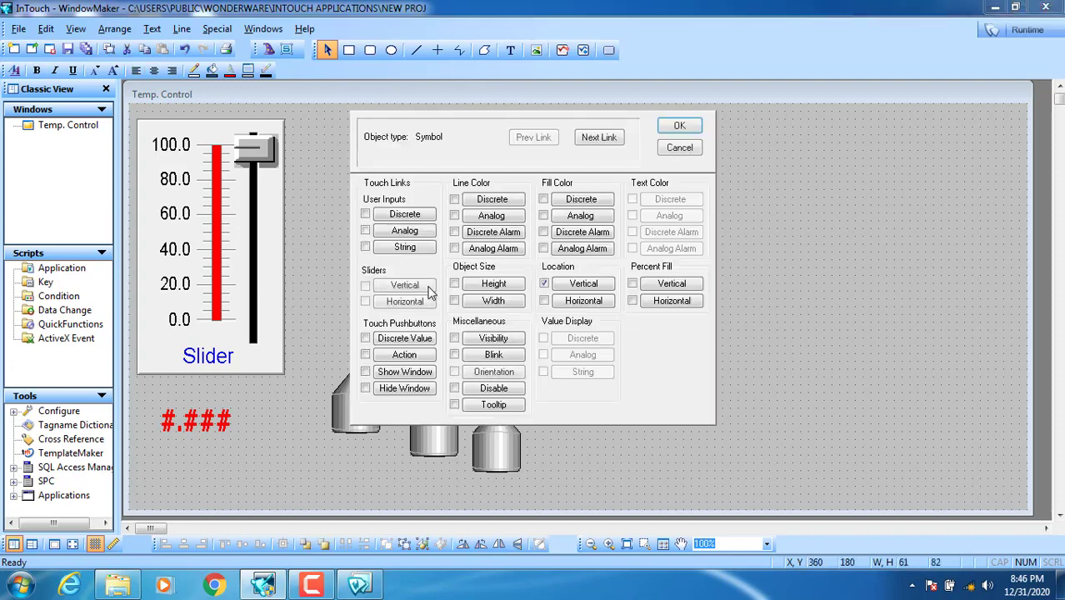
left_click(577, 284)
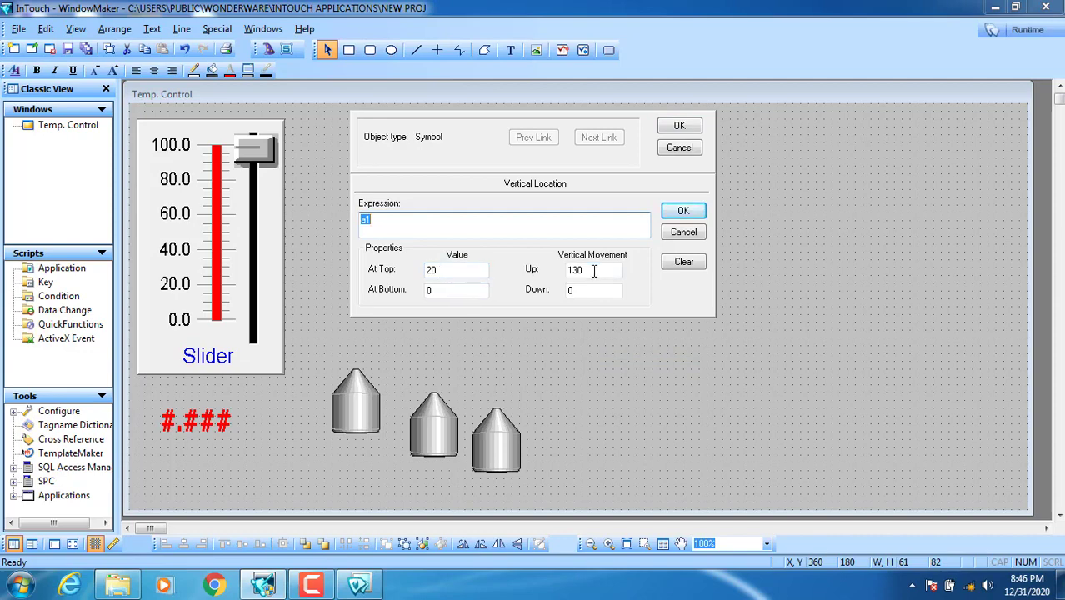
left_click(682, 212)
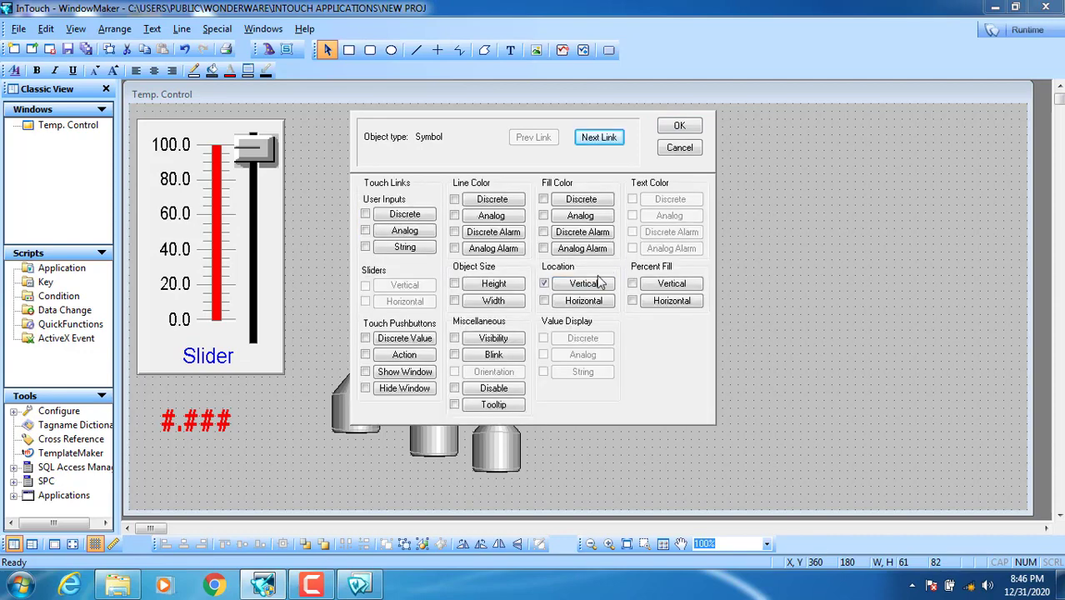
left_click(586, 301)
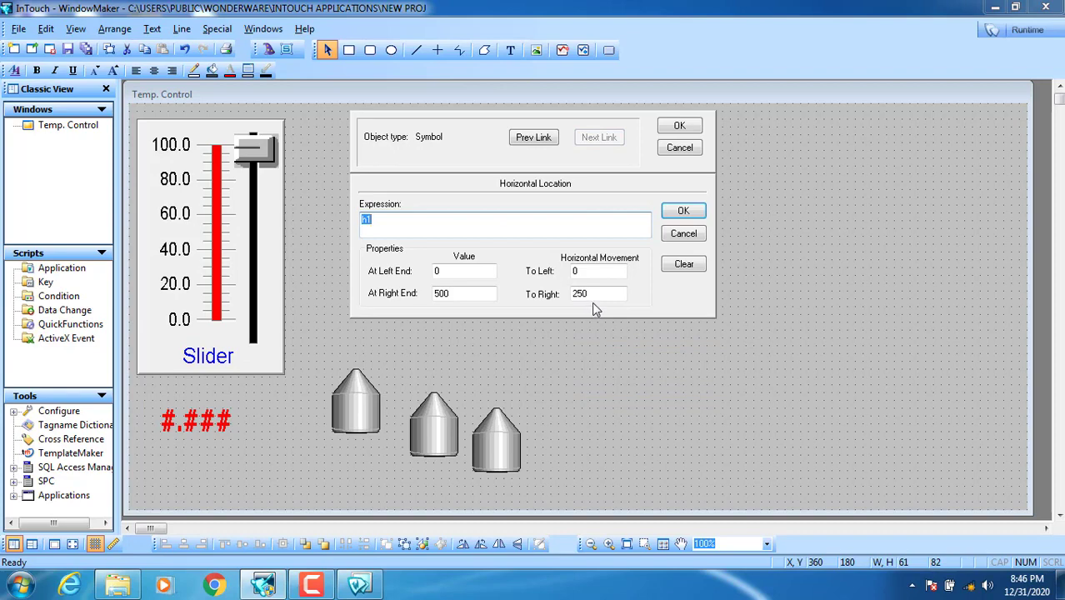
left_click_drag(599, 295, 543, 302)
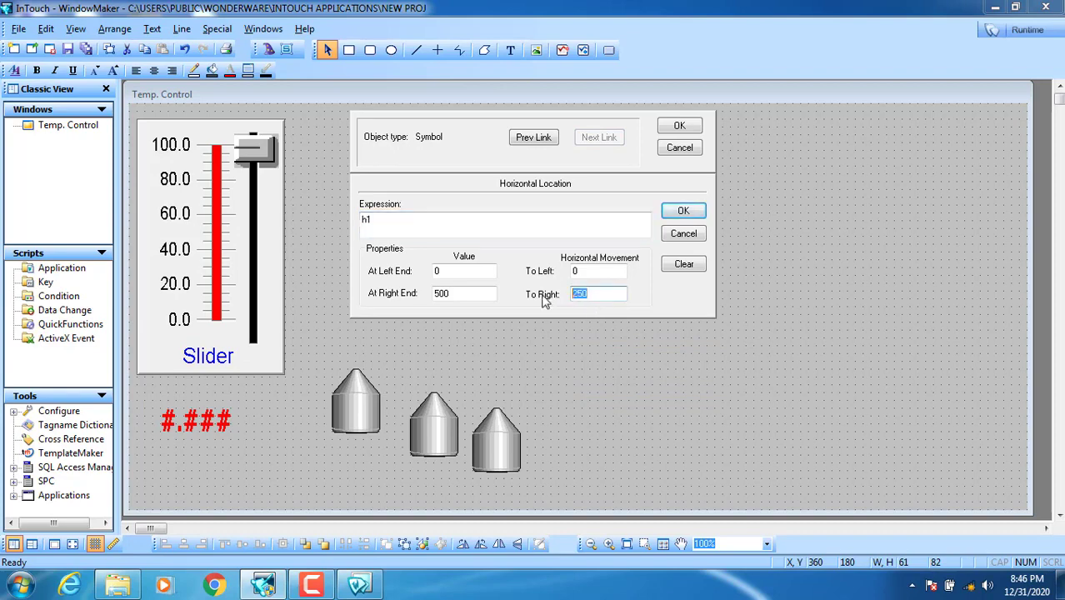
left_click(681, 150)
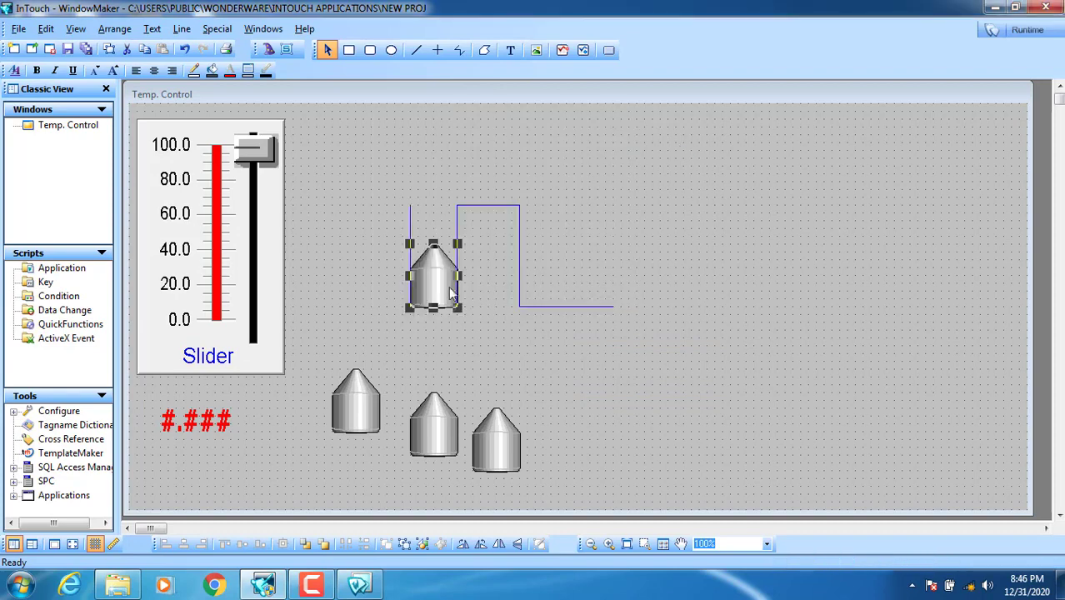
left_click(637, 250)
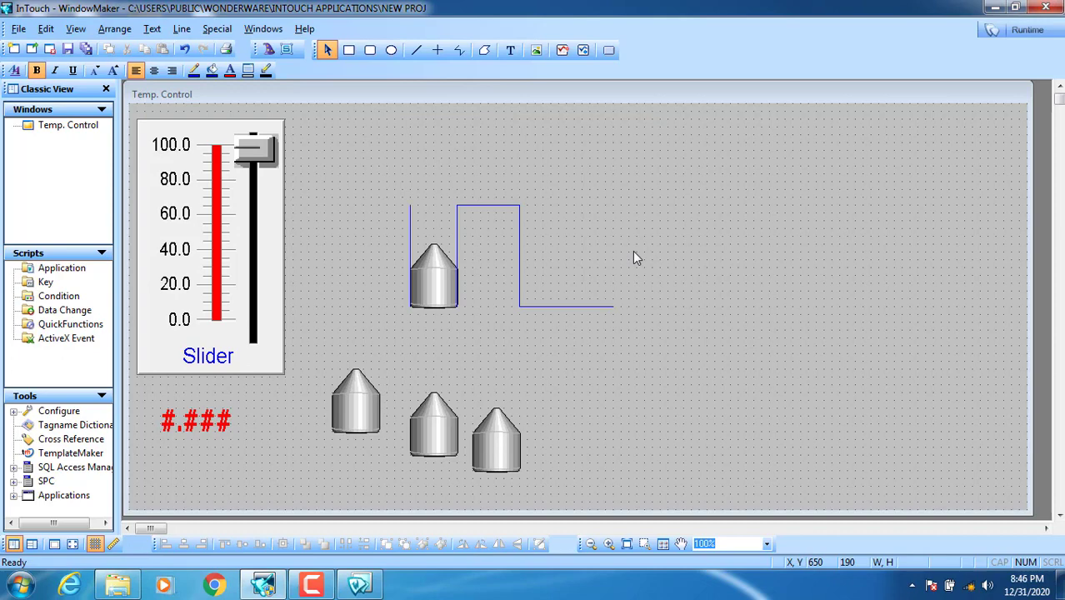
Replace the vertical measuring line beside the tank with a 140-long horizontal line from the tank's base to the path's second drop, and place it above the path.
left_click(409, 238)
key("Delete")
left_click(417, 52)
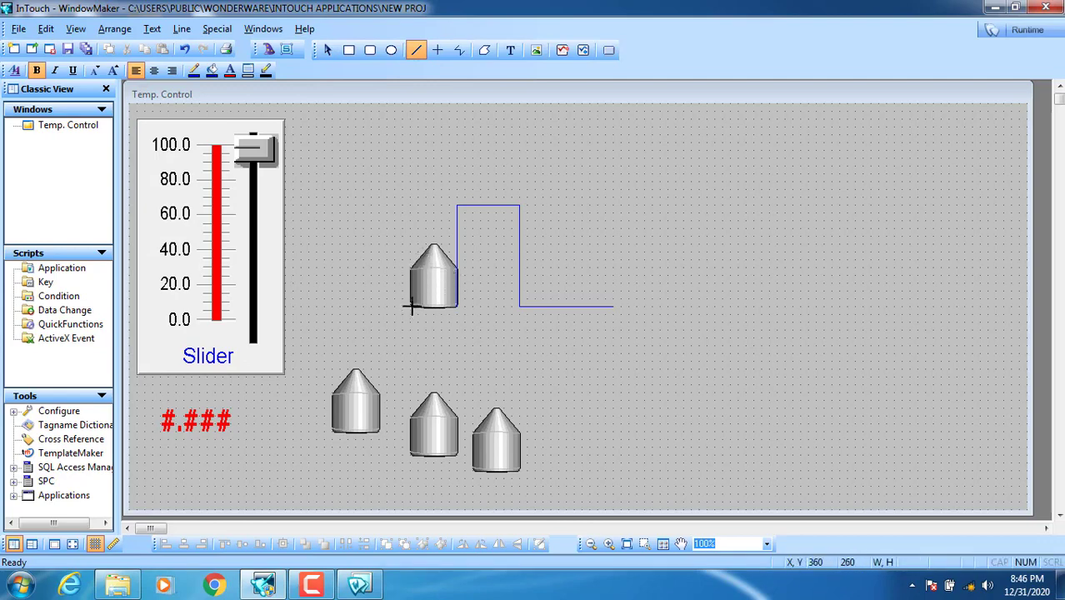
left_click_drag(411, 306, 518, 305)
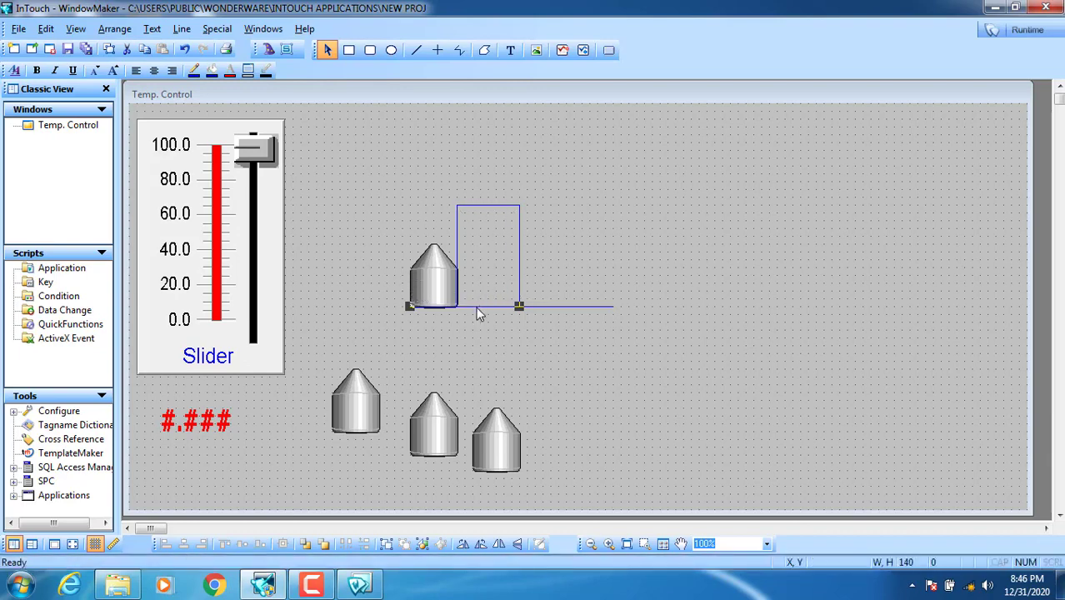
left_click_drag(477, 307, 479, 200)
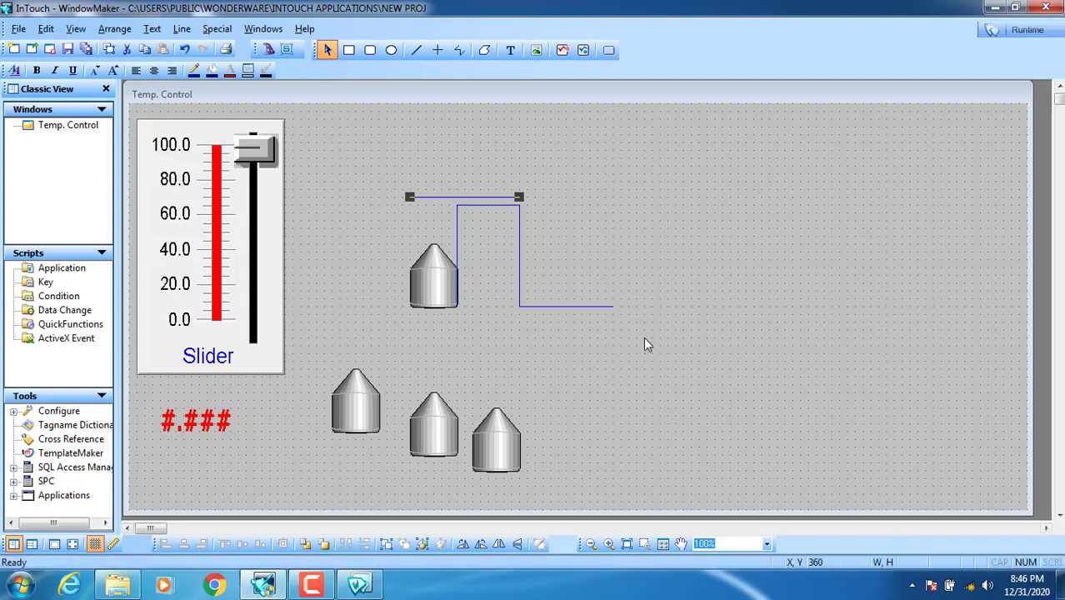
Add a horizontal location link with expression a1 to the original tank and set its rightward movement to 140, with 0 leftward movement.
double_click(432, 286)
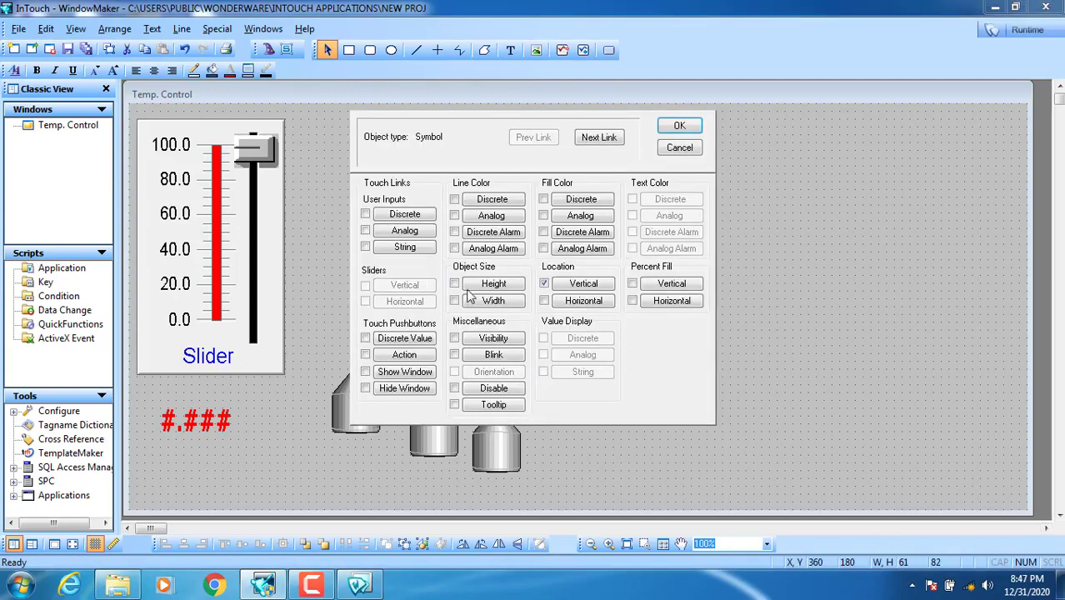
left_click(585, 301)
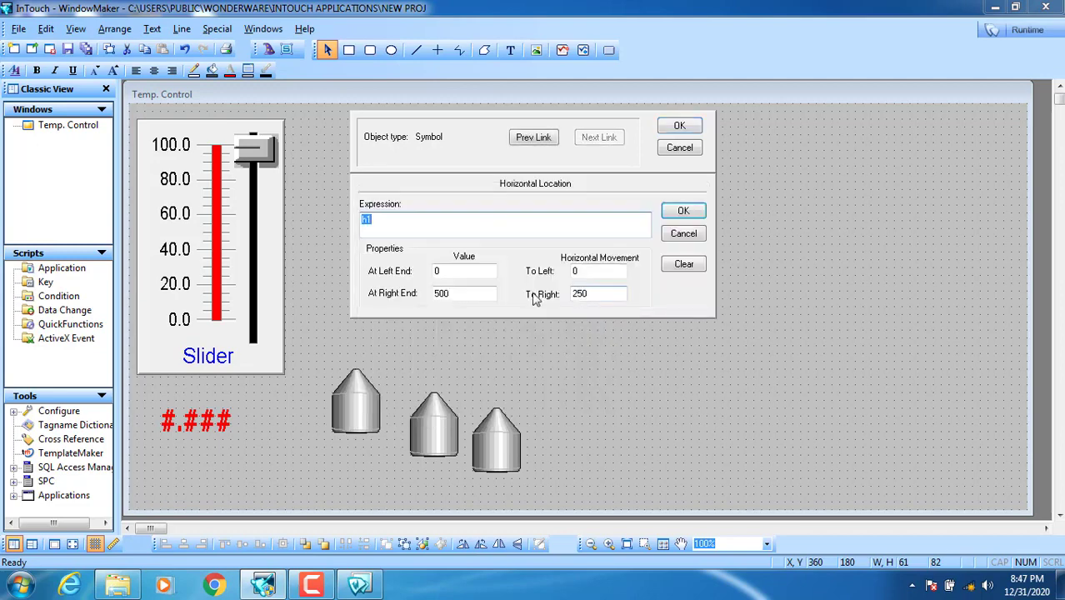
double_click(603, 299)
type("140")
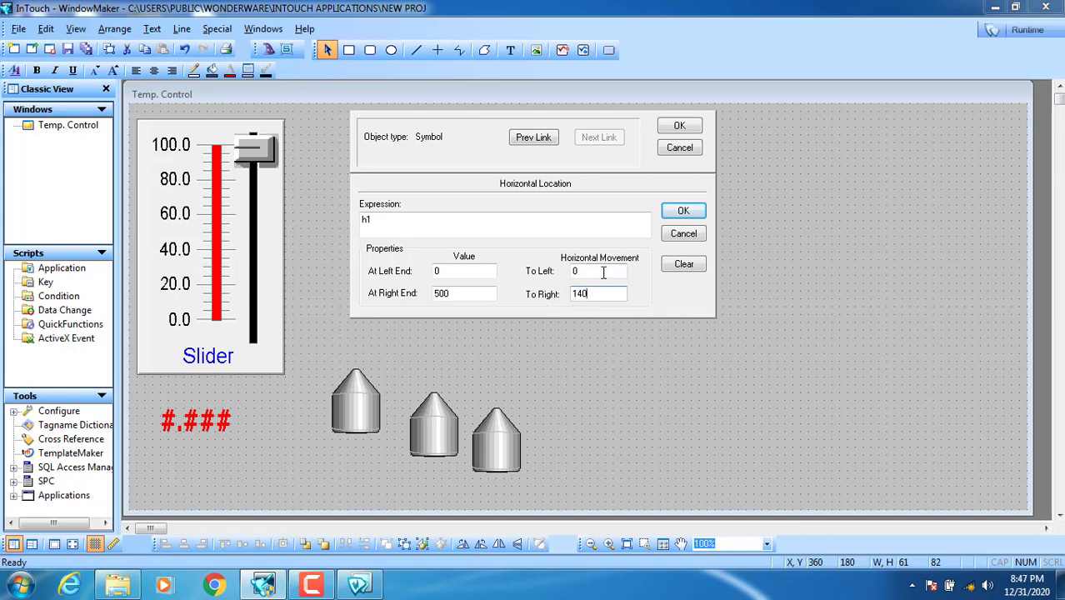
double_click(603, 273)
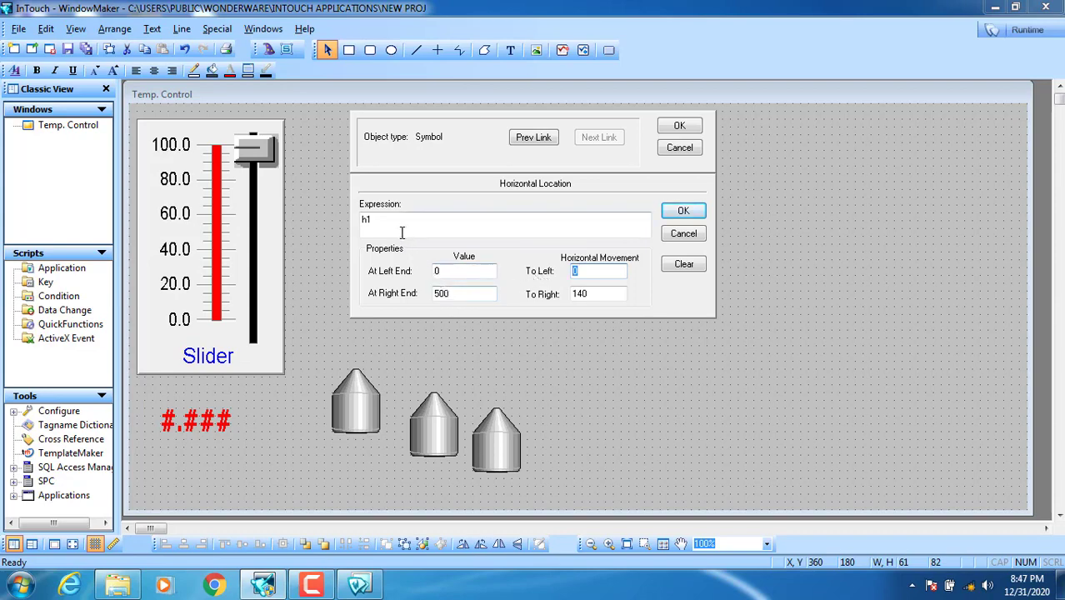
left_click_drag(378, 224, 345, 224)
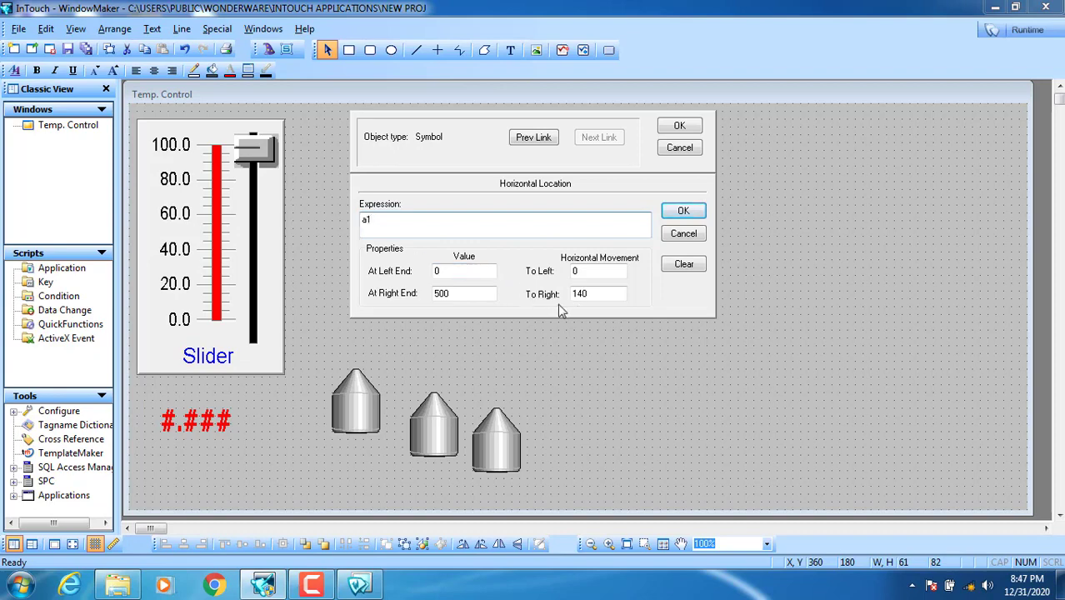
Set the horizontal link's left-end value to 20 and right-end value to 40, apply it, and delete the horizontal measuring line.
left_click_drag(602, 296, 411, 299)
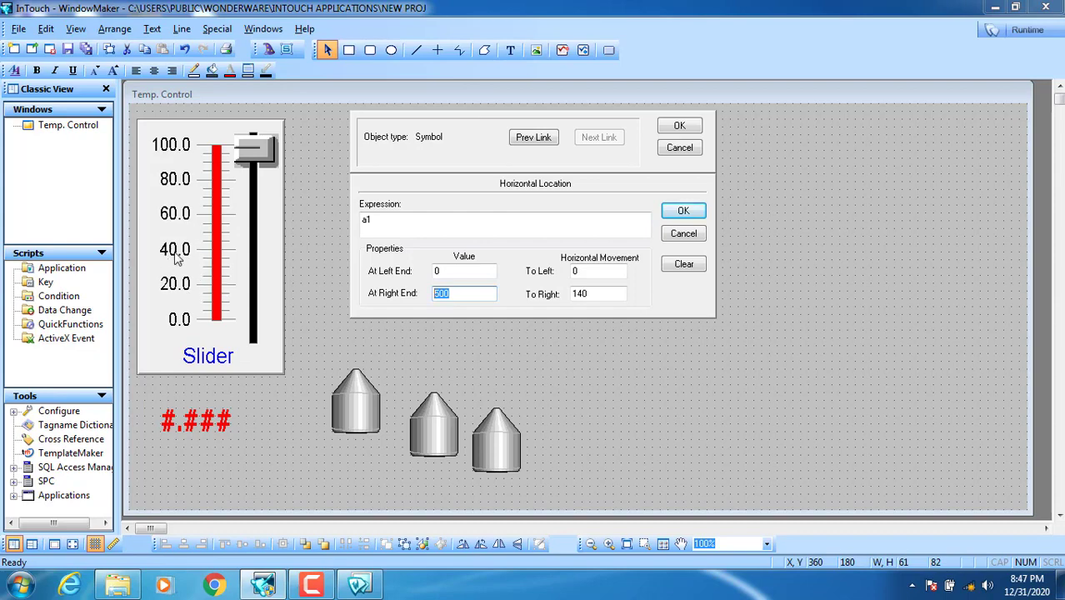
type("40")
left_click_drag(451, 271, 417, 271)
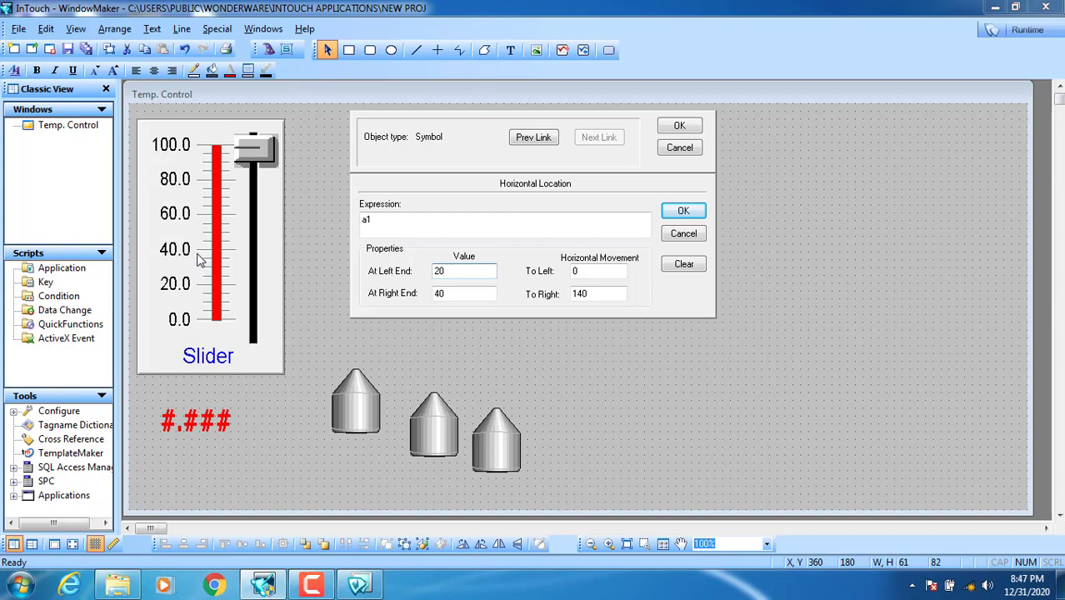
double_click(587, 273)
left_click_drag(463, 272, 426, 270)
left_click(447, 294)
left_click_drag(451, 294, 427, 295)
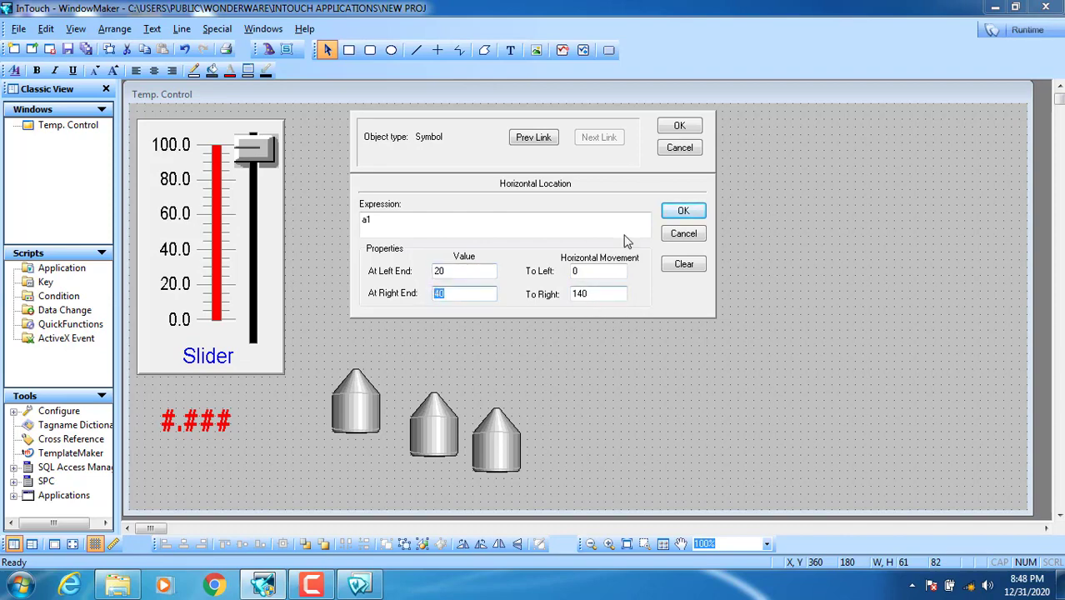
left_click(679, 126)
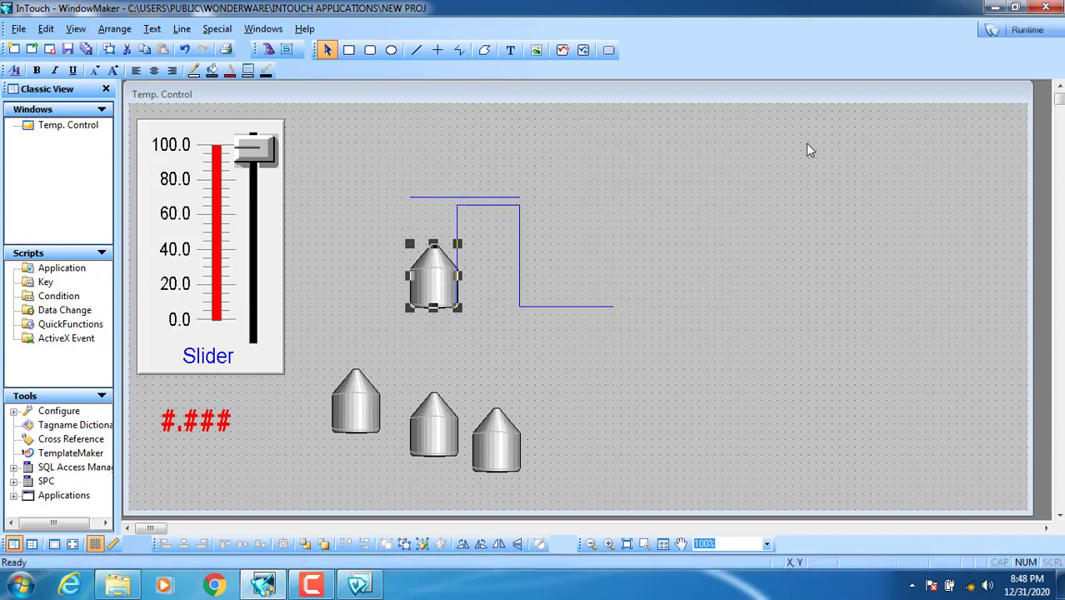
left_click(434, 198)
key("Delete")
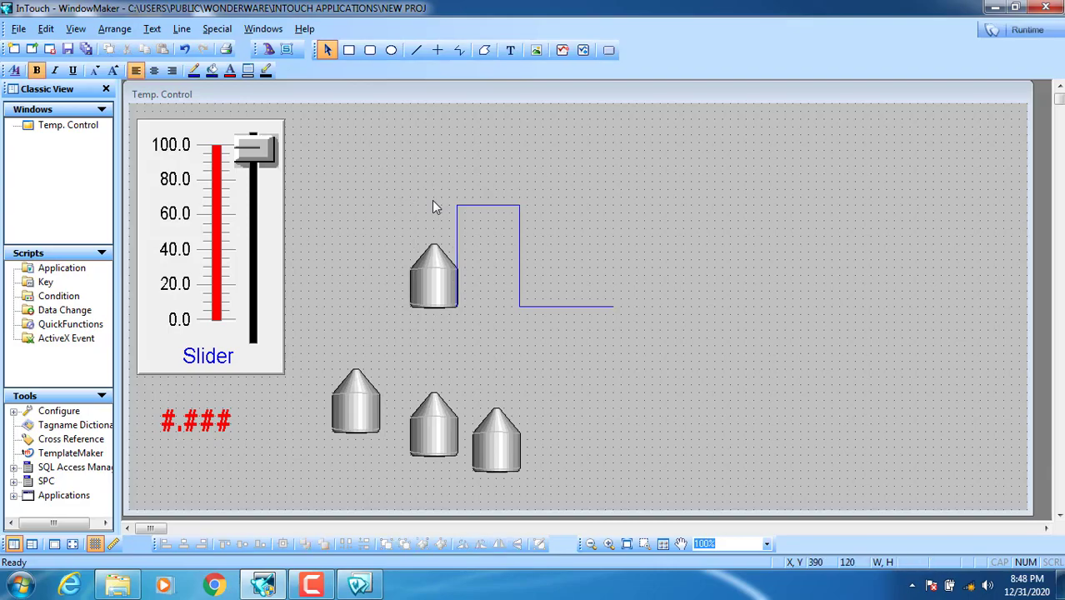
Test the tank's vertical and horizontal movement in Runtime by raising the slider from 0 to about 41.3, and return to development.
left_click(1024, 30)
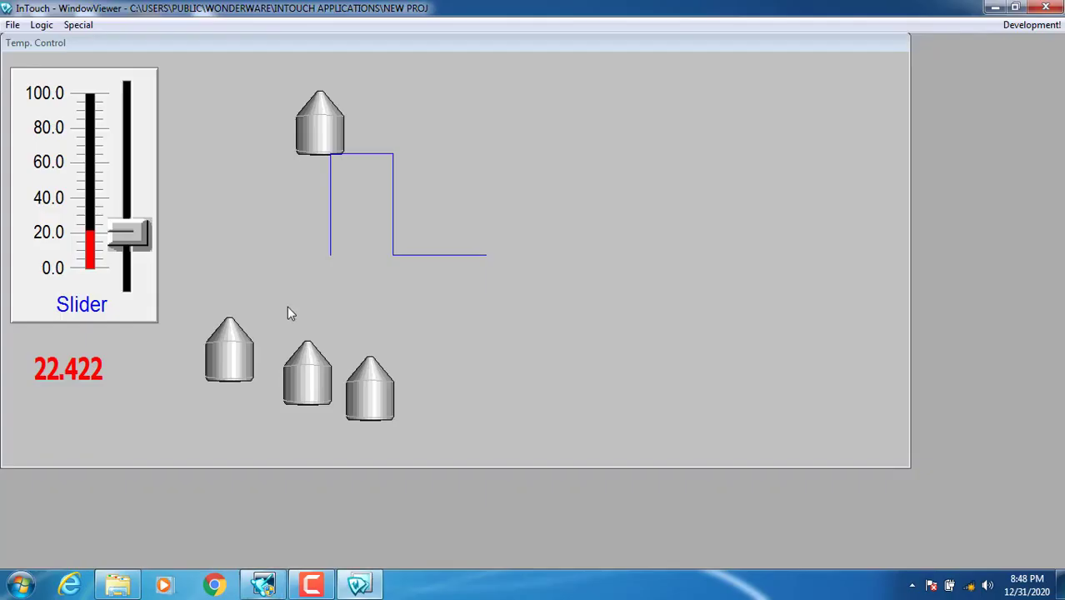
left_click_drag(149, 246, 147, 280)
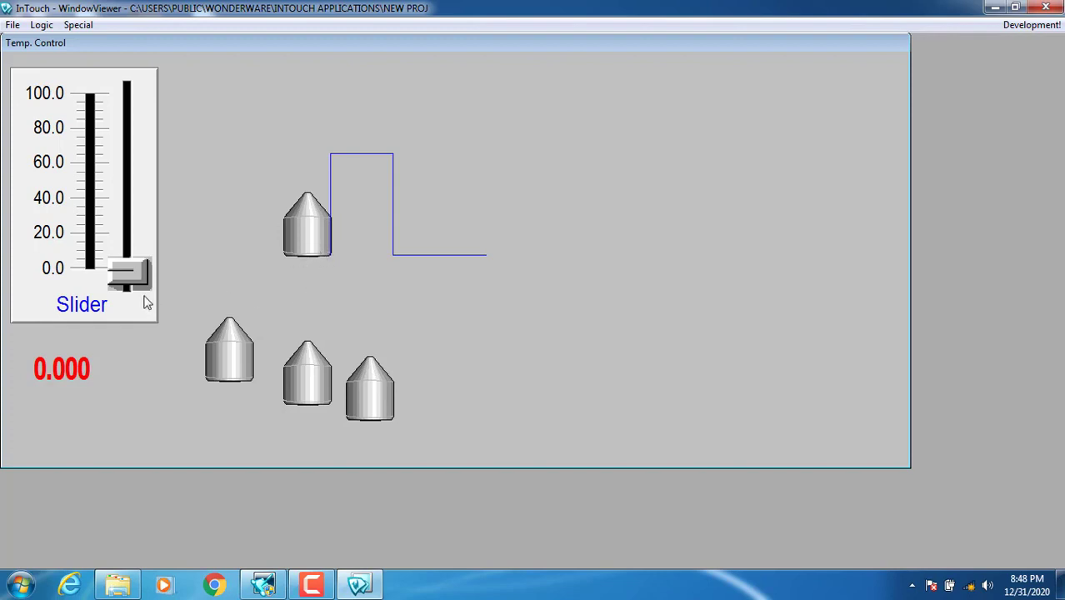
left_click_drag(140, 288, 138, 223)
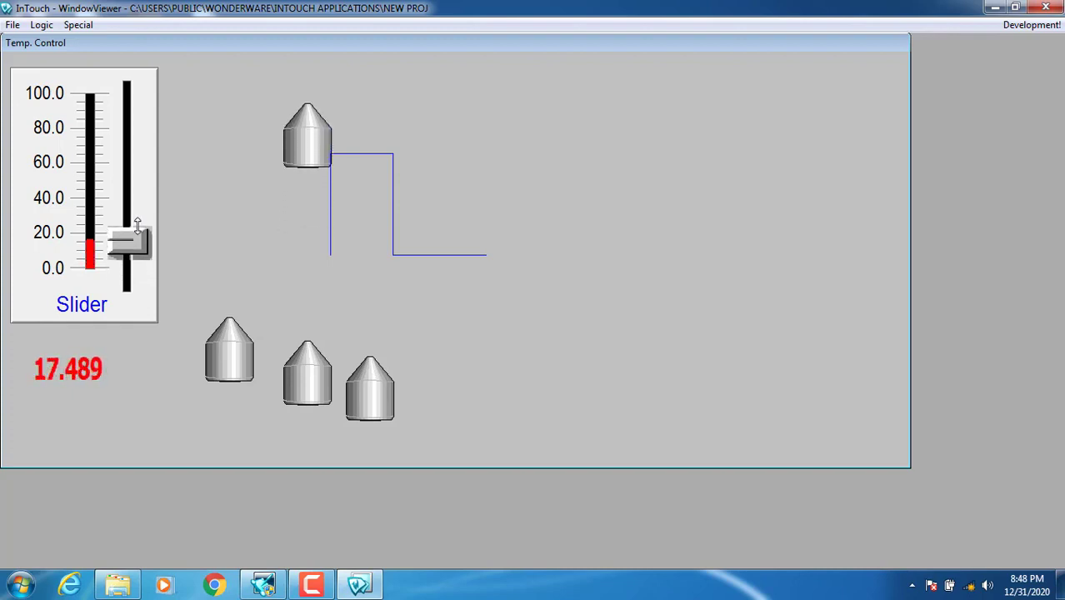
left_click_drag(138, 224, 127, 183)
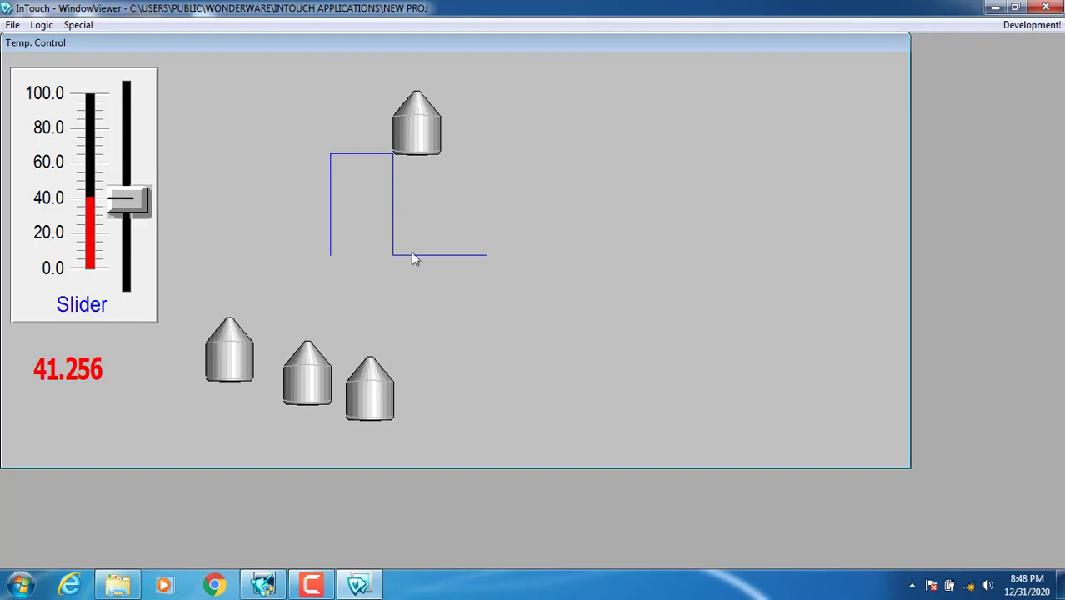
left_click(1027, 25)
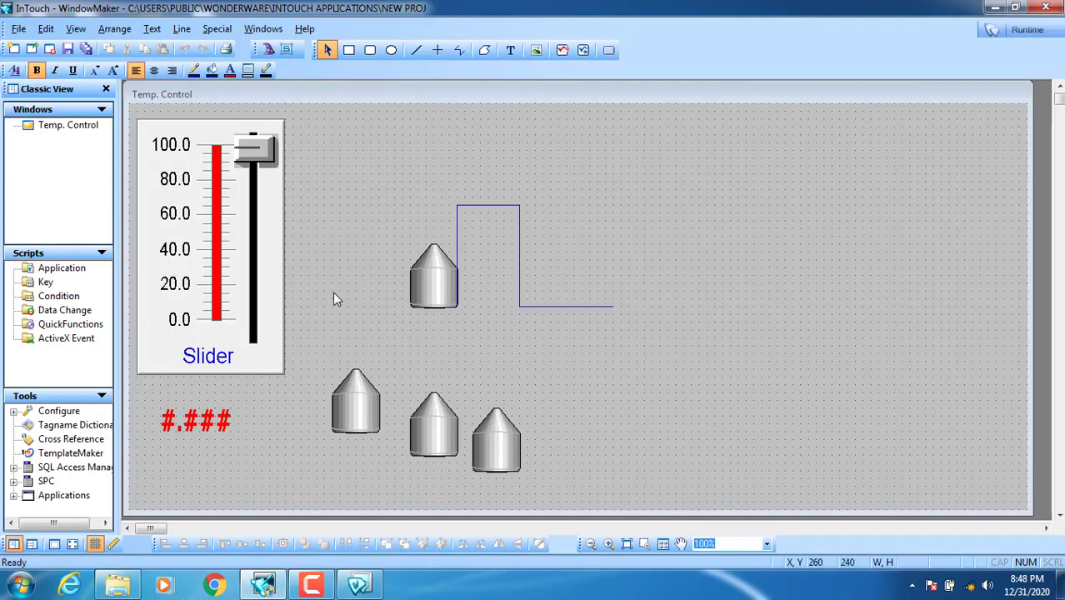
Review the original tank's location links, examining the vertical link's value range and movement, and close the animation link list.
double_click(434, 290)
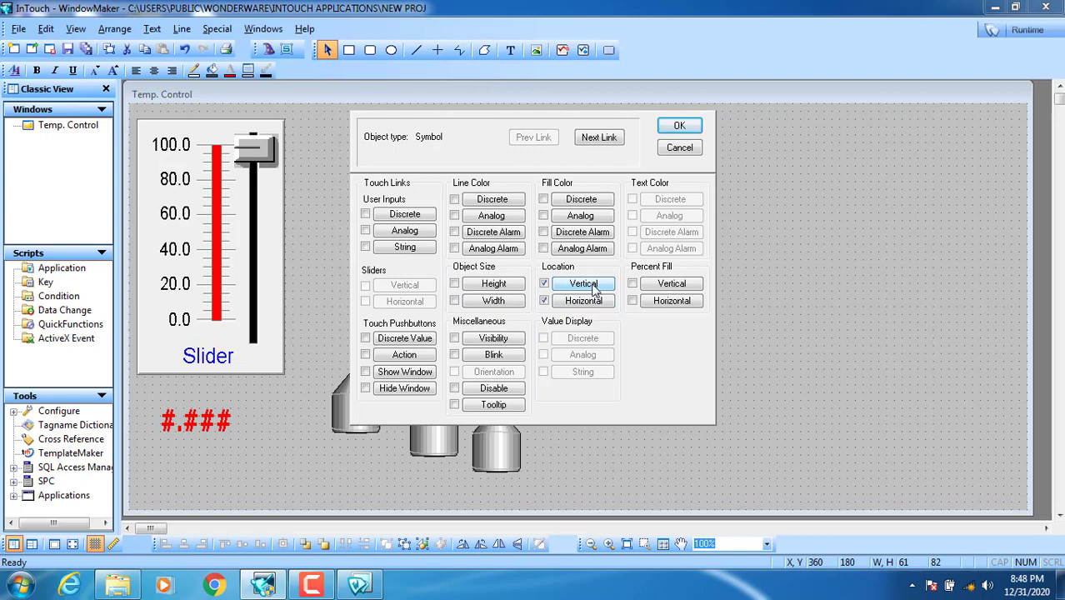
left_click(679, 126)
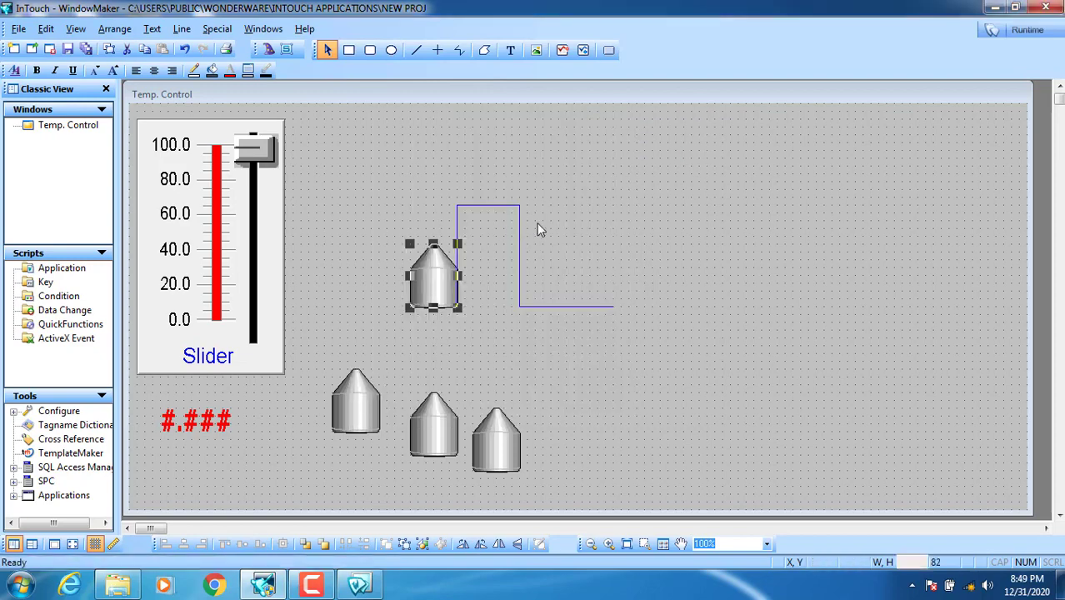
double_click(430, 294)
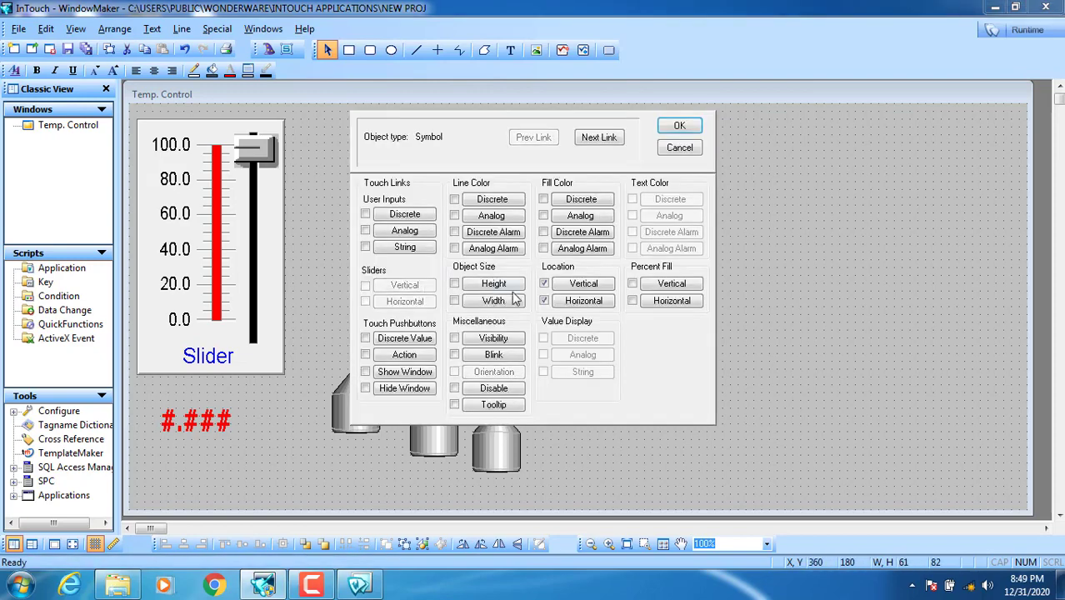
left_click(583, 284)
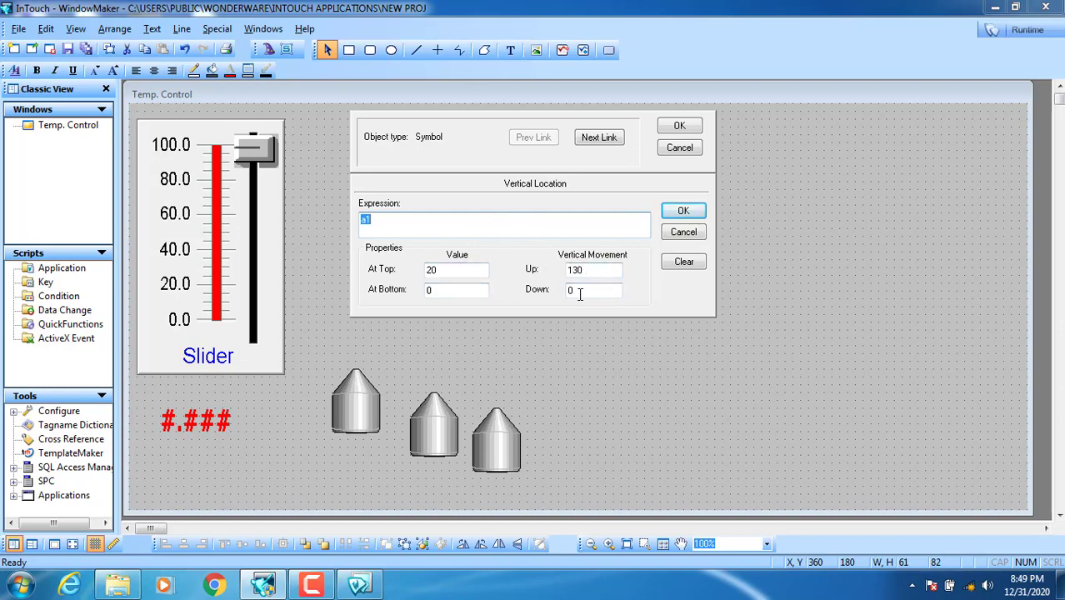
left_click(672, 130)
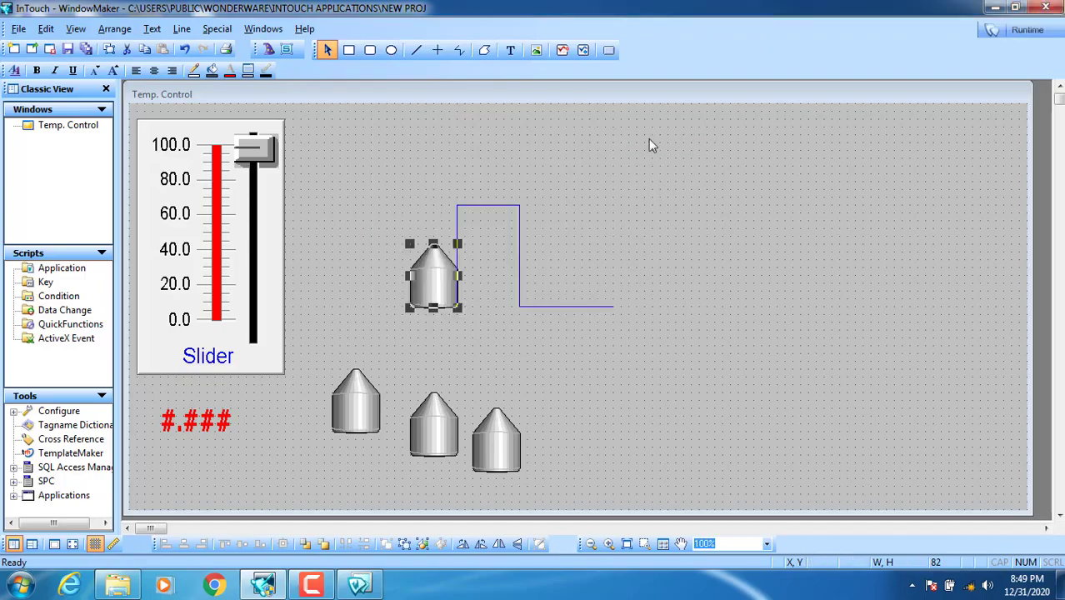
Test the tank in Runtime beyond the 40 mark by raising the slider to about 44.4, and return to development.
left_click(995, 37)
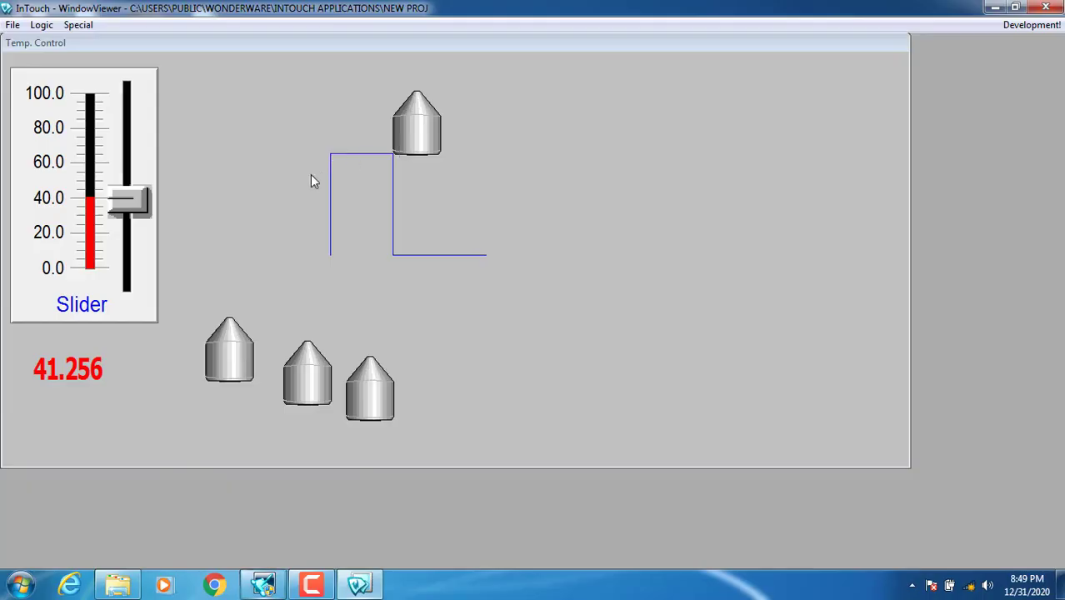
mouse_move(125, 200)
left_mouse_down()
mouse_move(112, 285)
mouse_move(121, 180)
left_mouse_up()
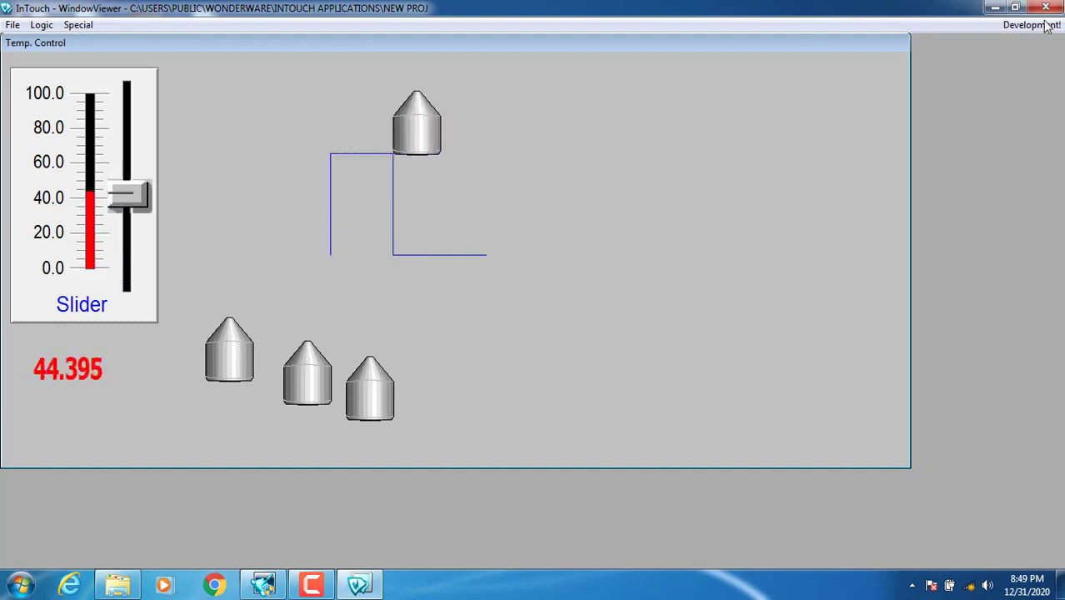
left_click(1032, 24)
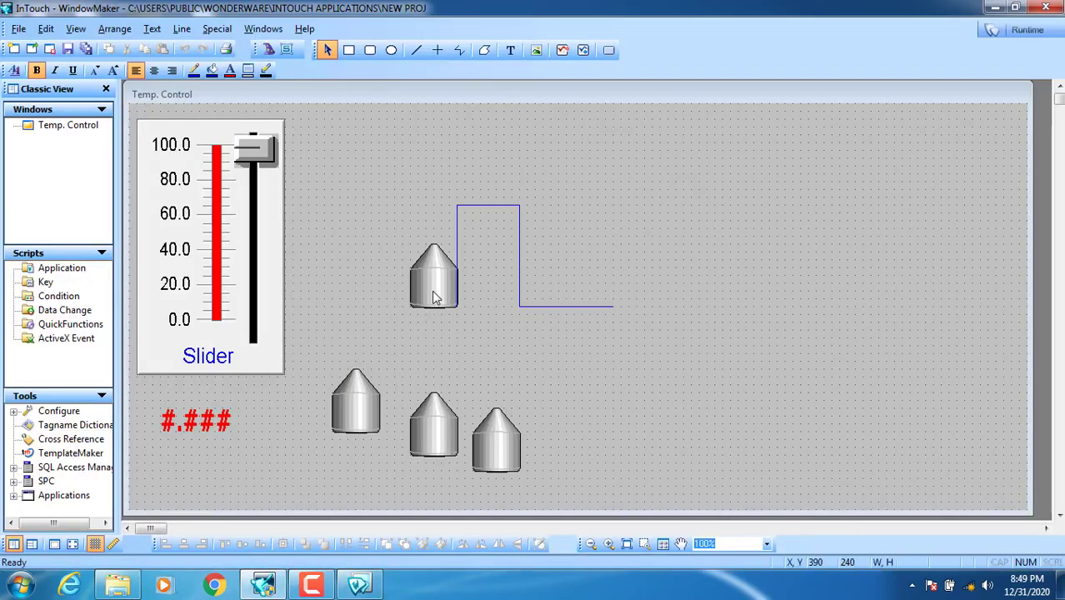
Recheck the original tank's vertical location link and close its animation links.
double_click(432, 290)
left_click(583, 286)
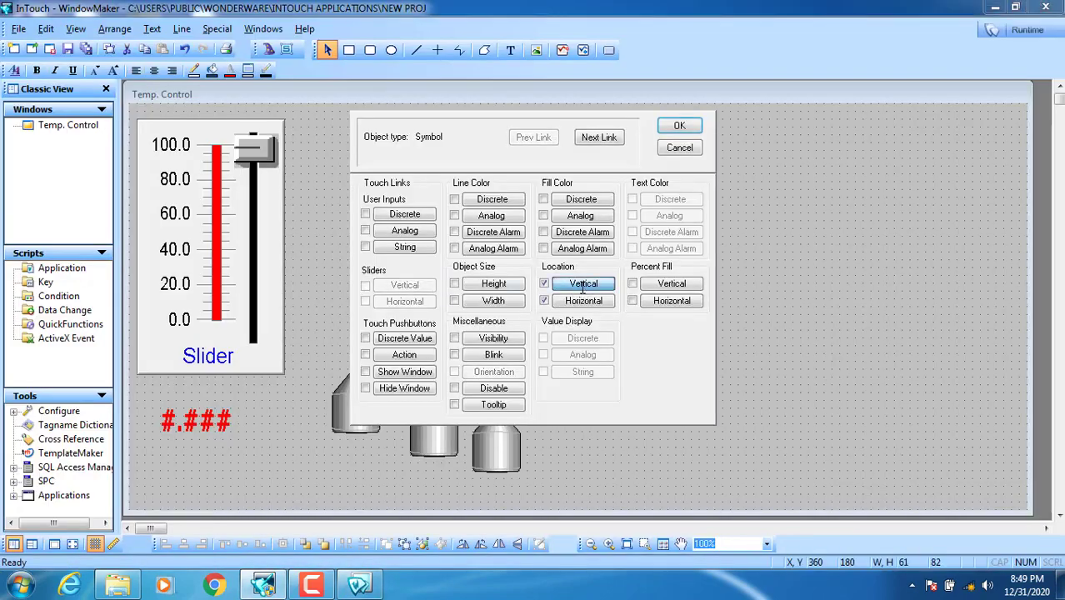
left_click(685, 211)
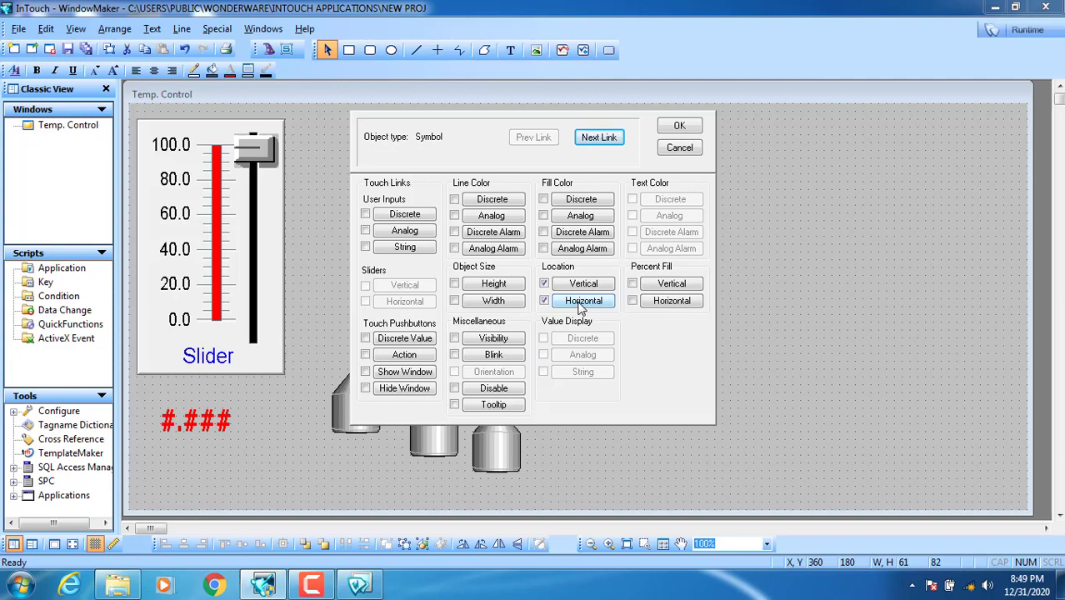
left_click(680, 126)
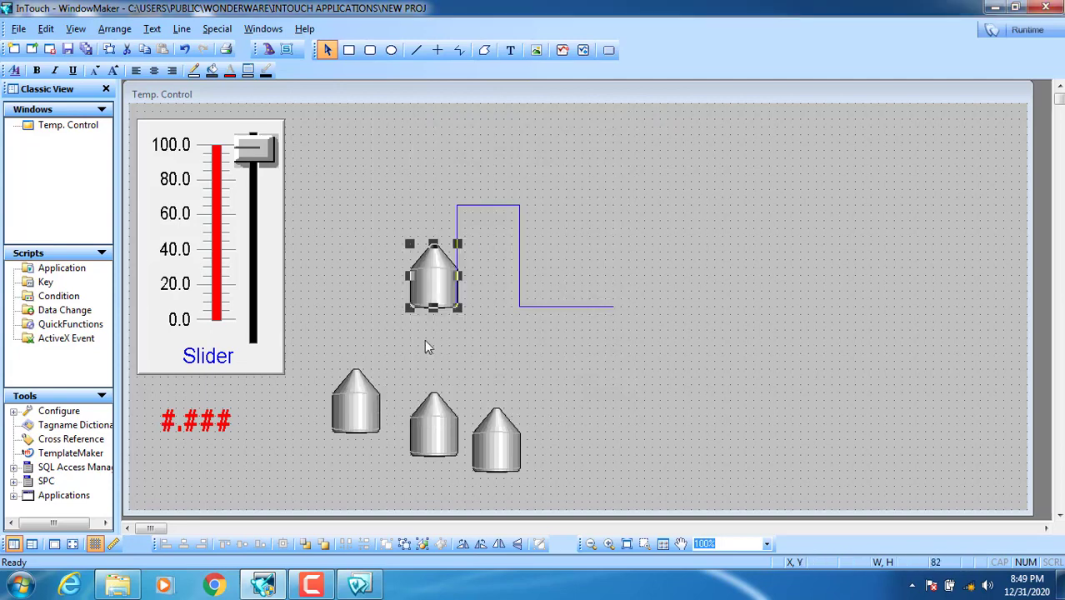
Move the leftmost tank copy to the path's upper corner before the second drop, at X 500, Y 50.
left_click(357, 406)
left_click(388, 387)
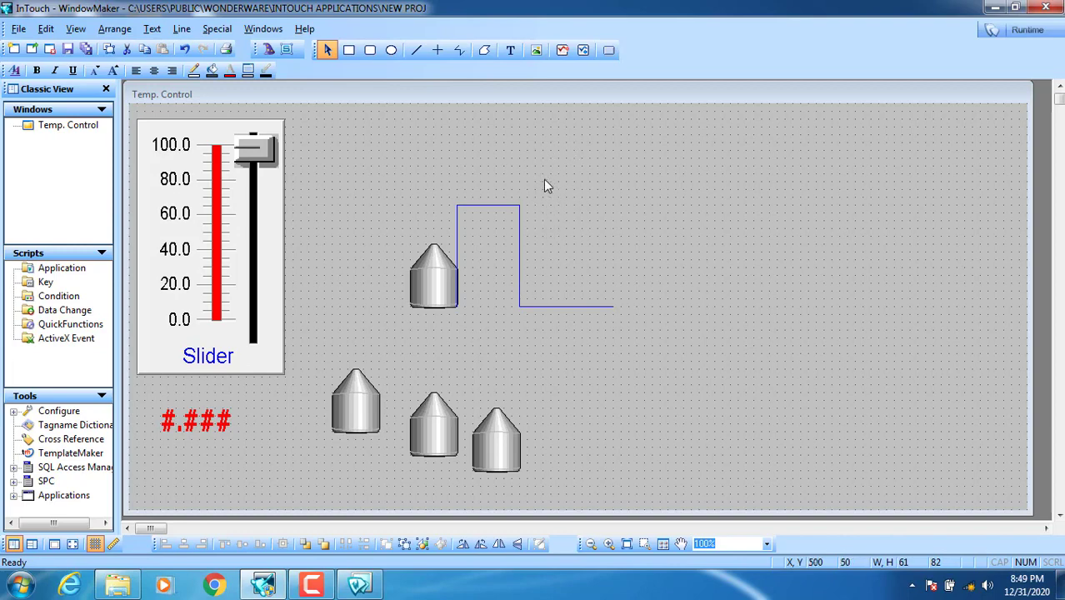
left_click_drag(546, 185, 546, 185)
left_click(395, 279)
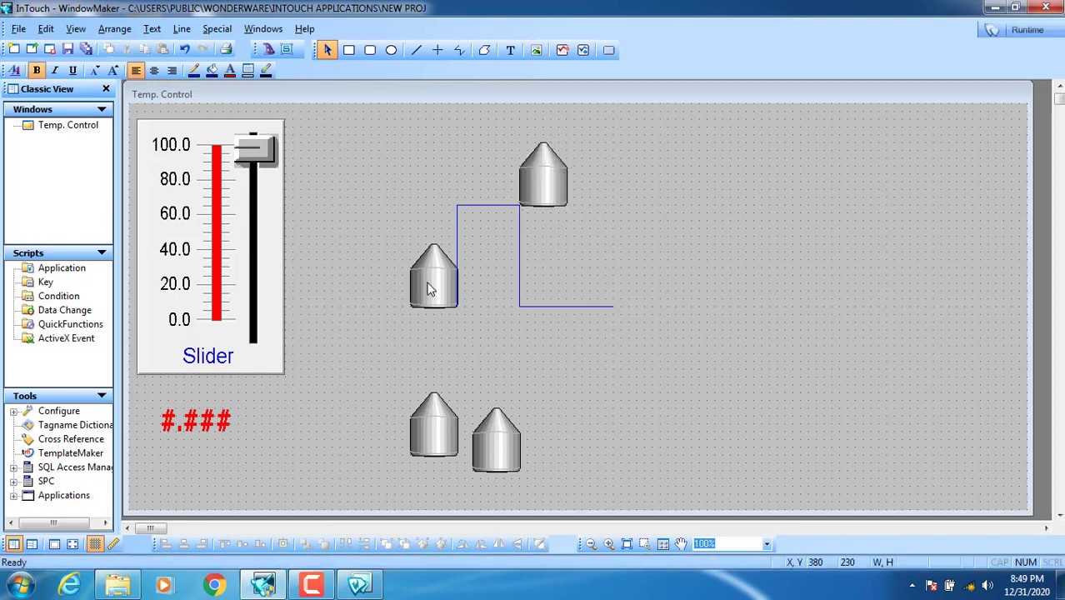
Add a vertical location link on a1 to the upper tank copy, with movement 0 up and 130 down.
left_click(430, 288)
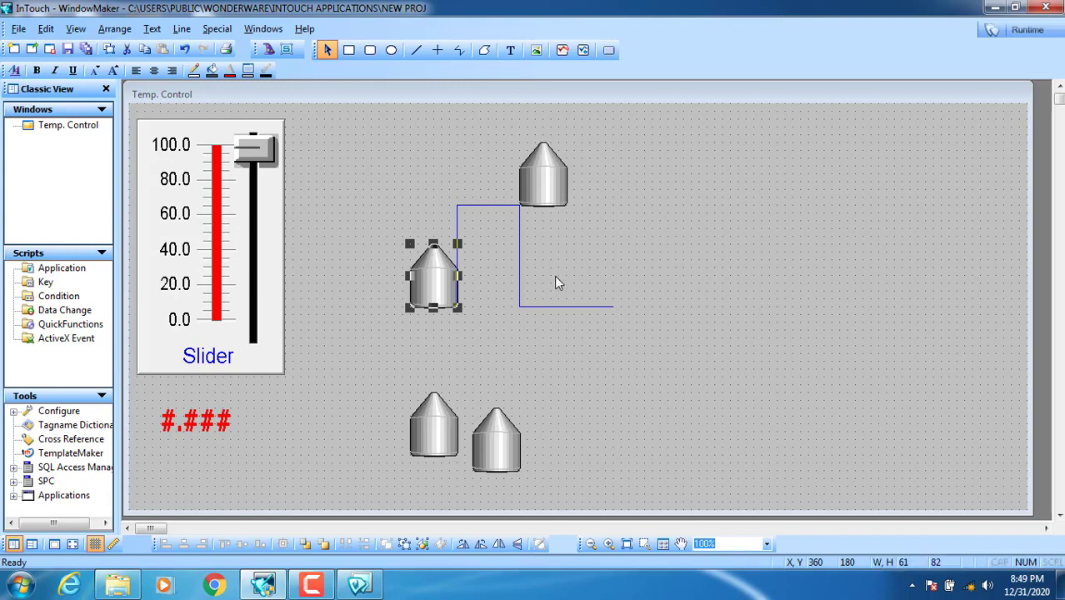
left_click(546, 197)
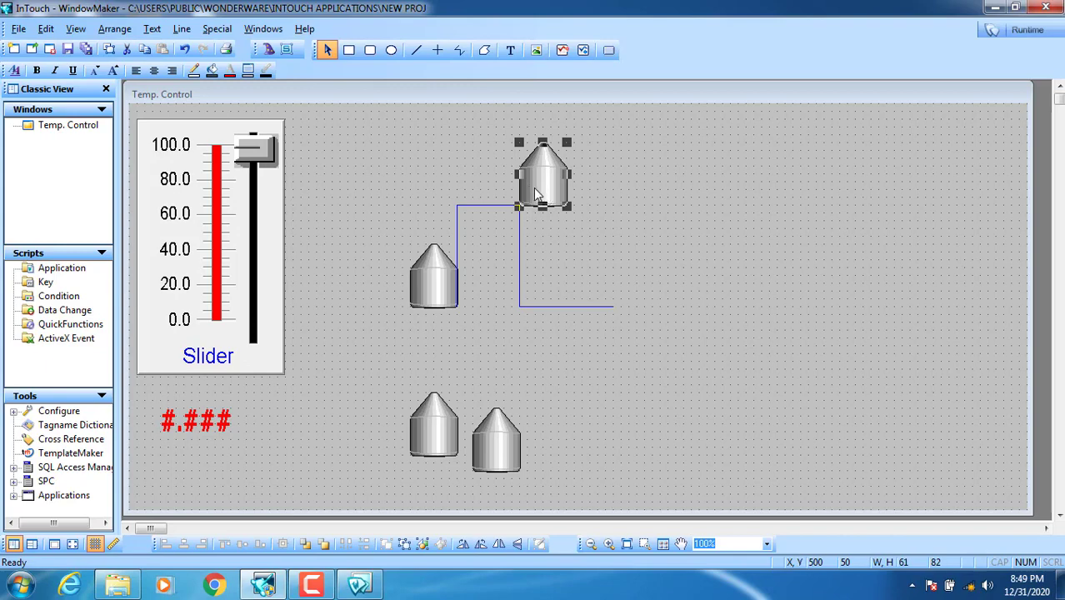
left_click(321, 238)
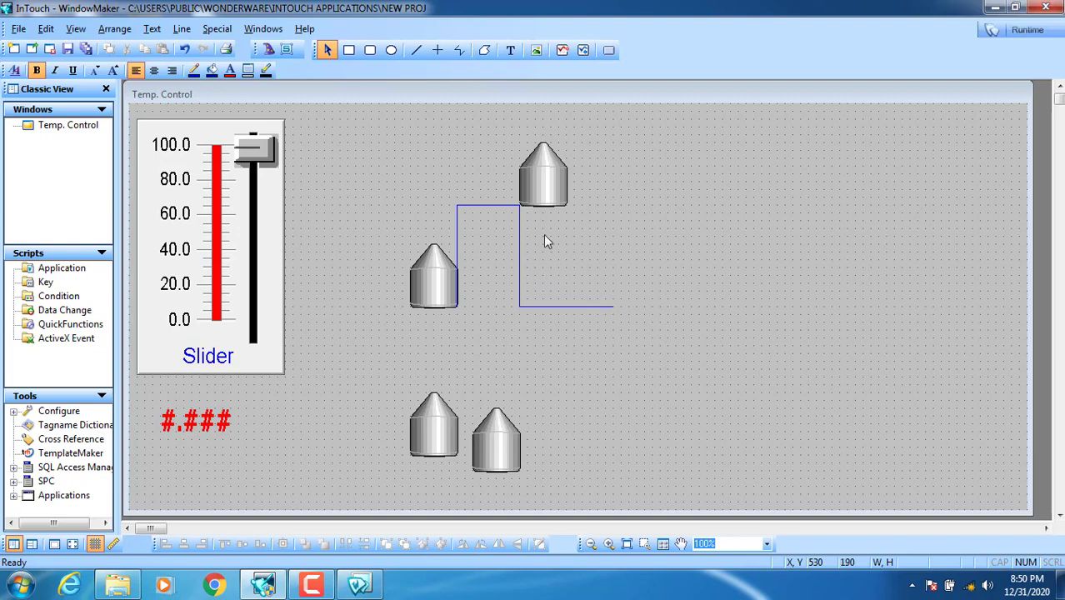
left_click(547, 193)
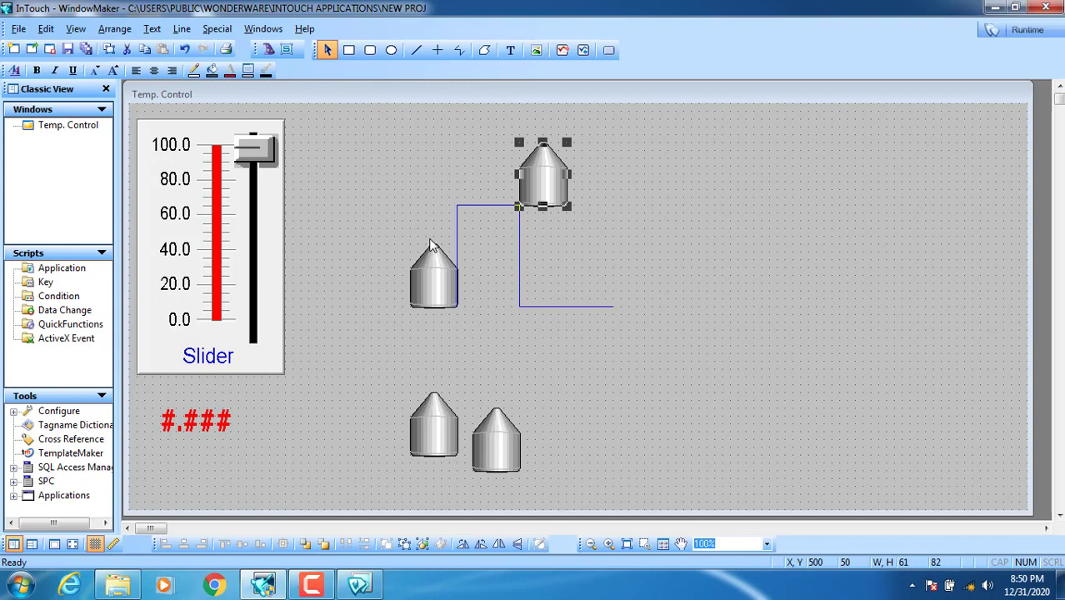
double_click(547, 182)
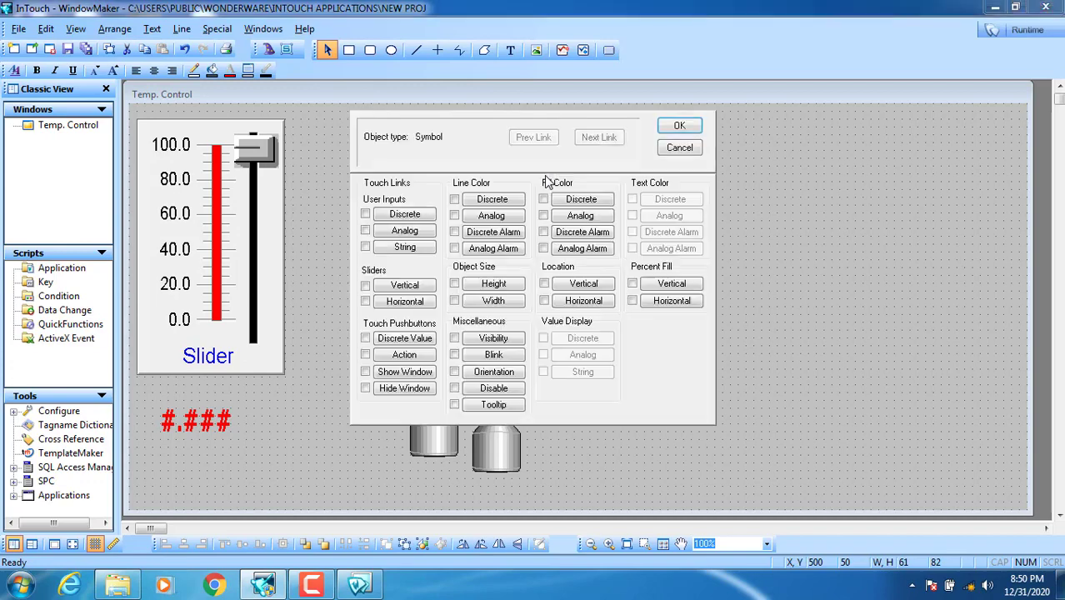
left_click(578, 286)
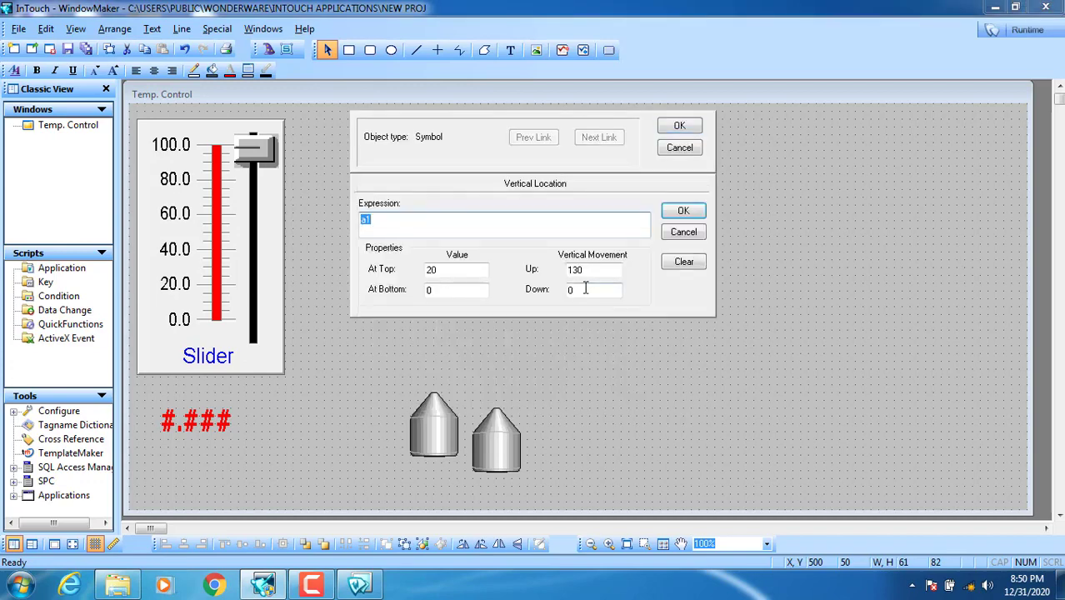
double_click(581, 290)
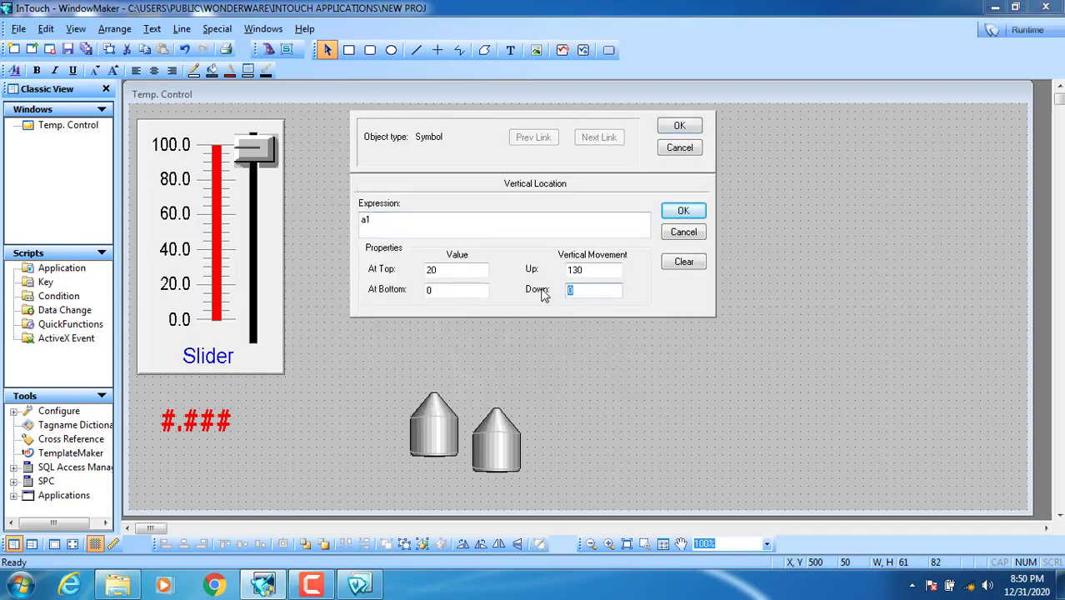
double_click(592, 271)
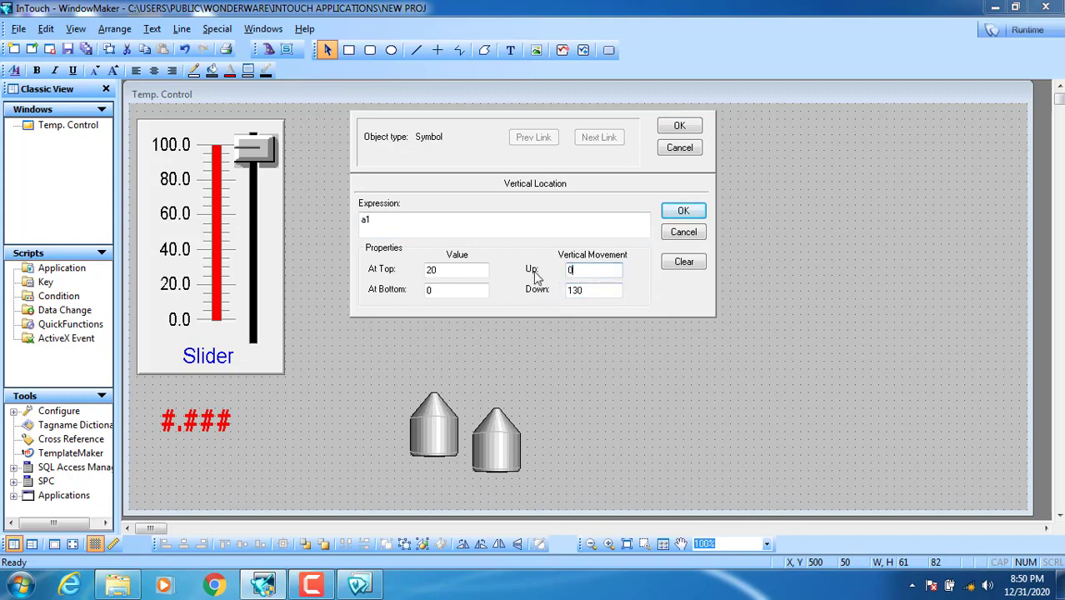
type("0")
Set the upper copy's vertical link values to 40 at top and 60 at bottom, and accept the links.
double_click(433, 270)
key("Tab")
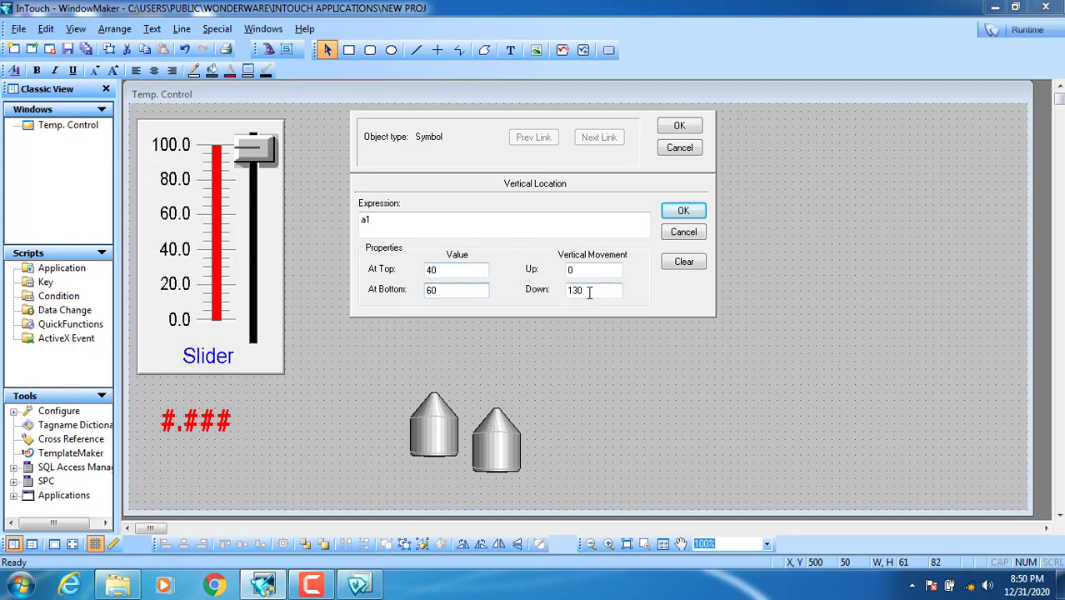
left_click_drag(588, 292, 554, 290)
left_click_drag(447, 269, 399, 275)
left_click(671, 127)
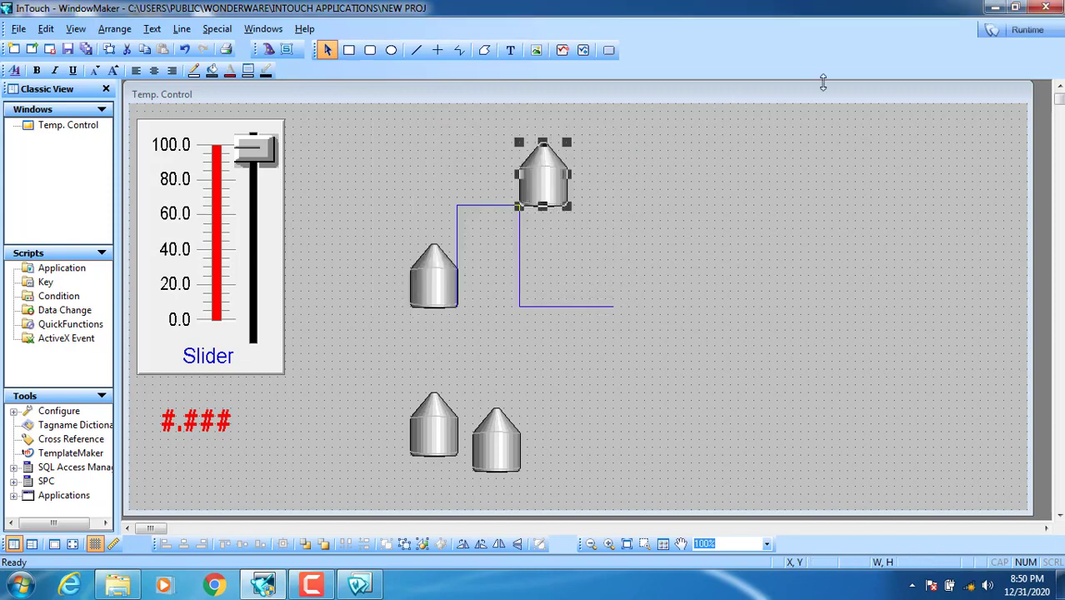
Test the upper copy's descent in Runtime by raising the slider to about 62.8, and return to development.
left_click(1020, 30)
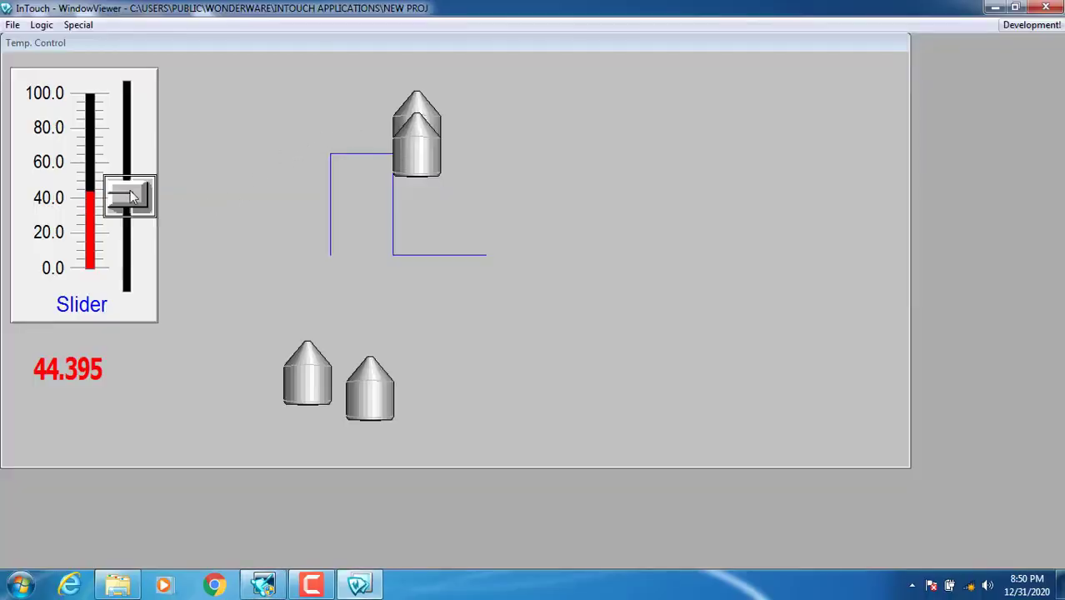
left_click_drag(140, 197, 126, 148)
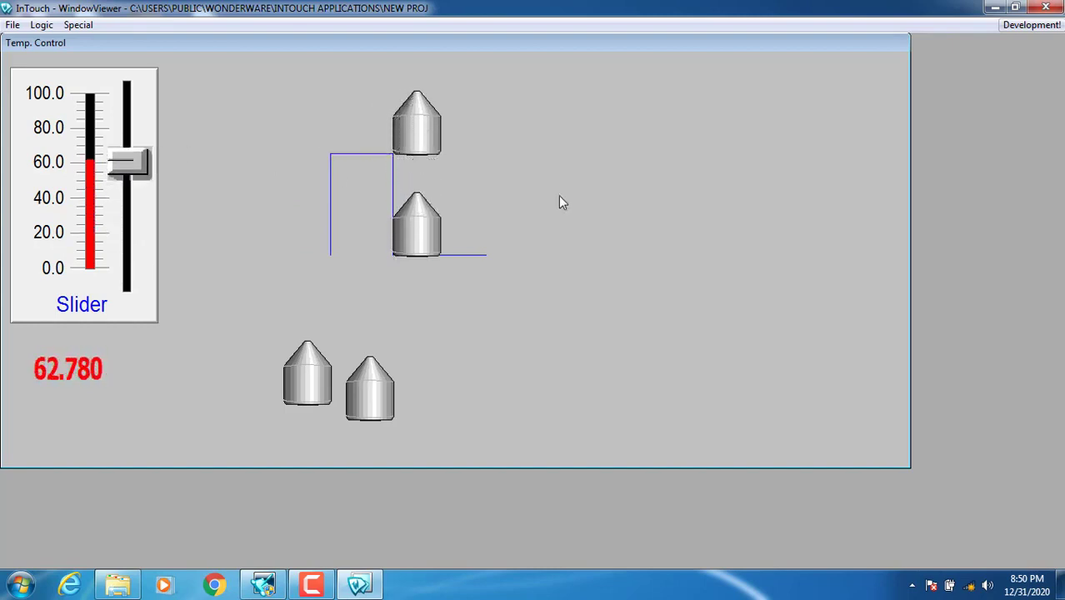
left_click(1030, 25)
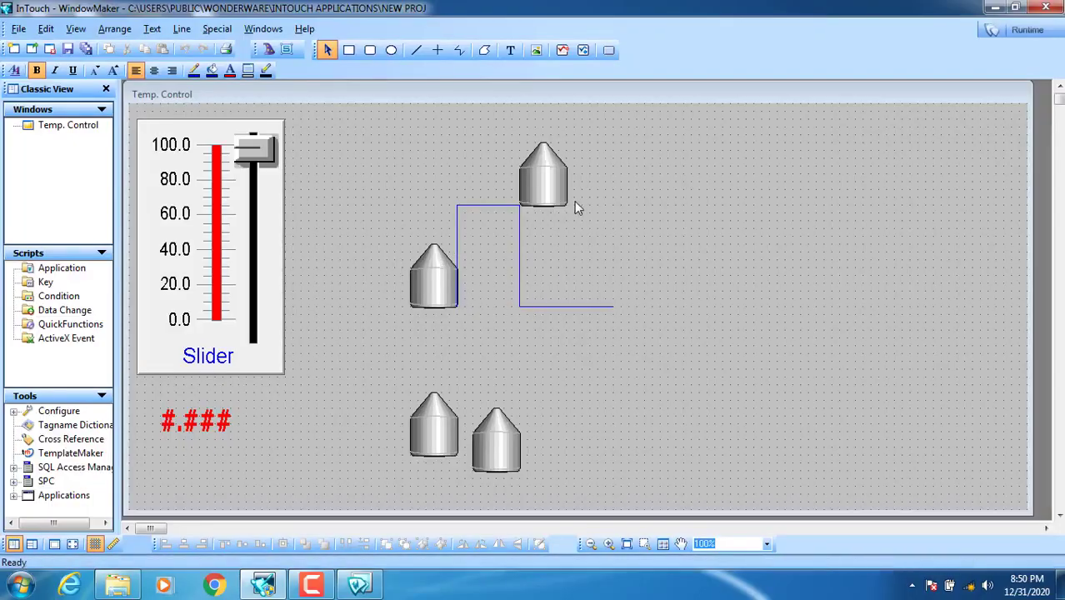
Give the upper tank copy a horizontal location link on a1, values 60 to 80, moving 0 left and 140 right.
left_click(548, 182)
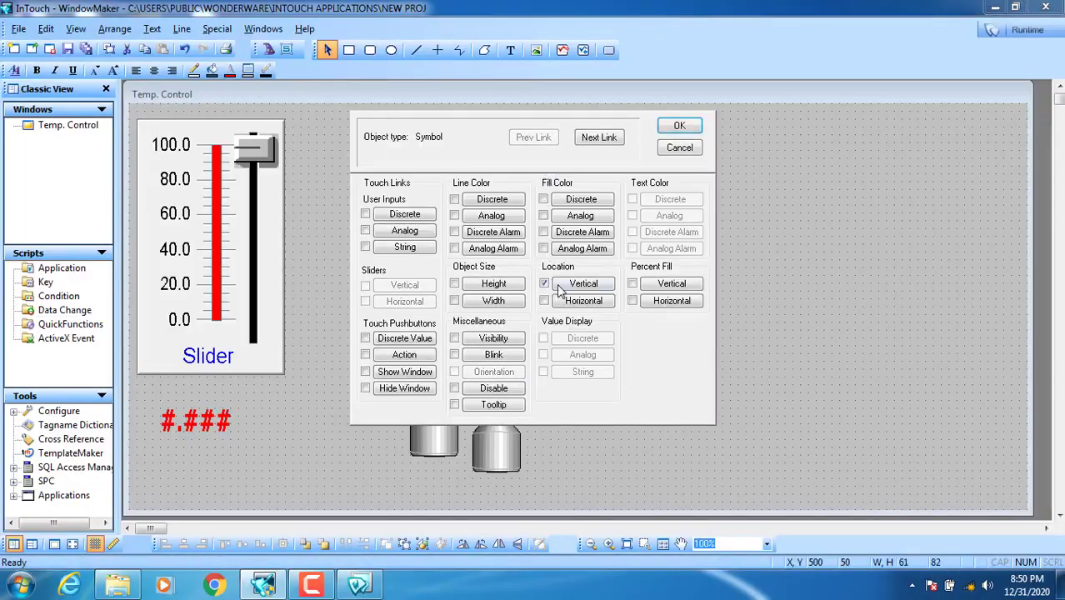
left_click(584, 302)
left_click_drag(600, 294, 553, 294)
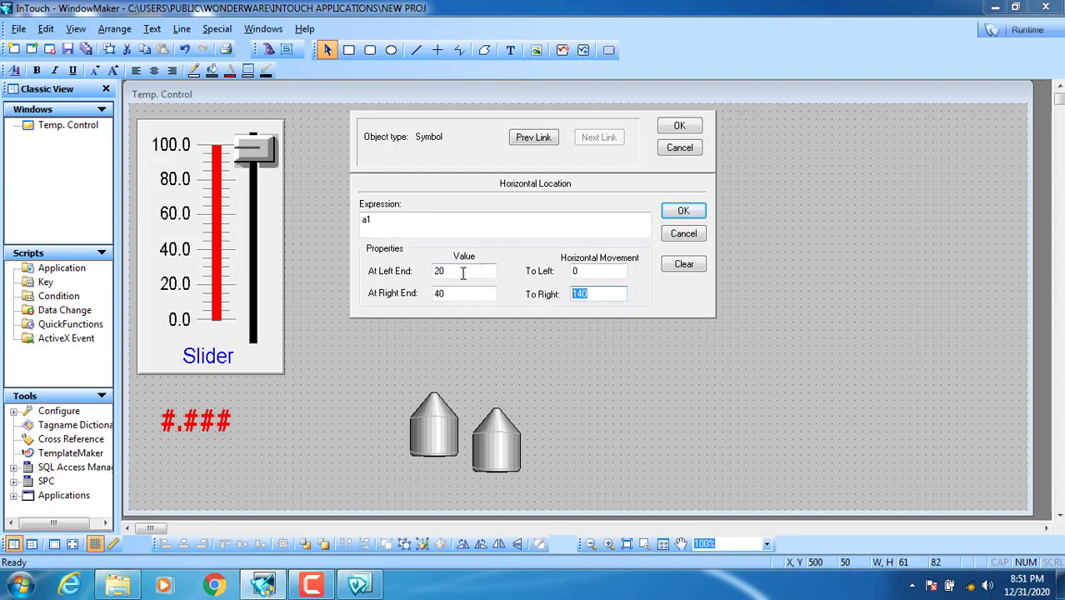
left_click_drag(449, 272, 417, 278)
type("60")
left_click_drag(464, 293, 411, 297)
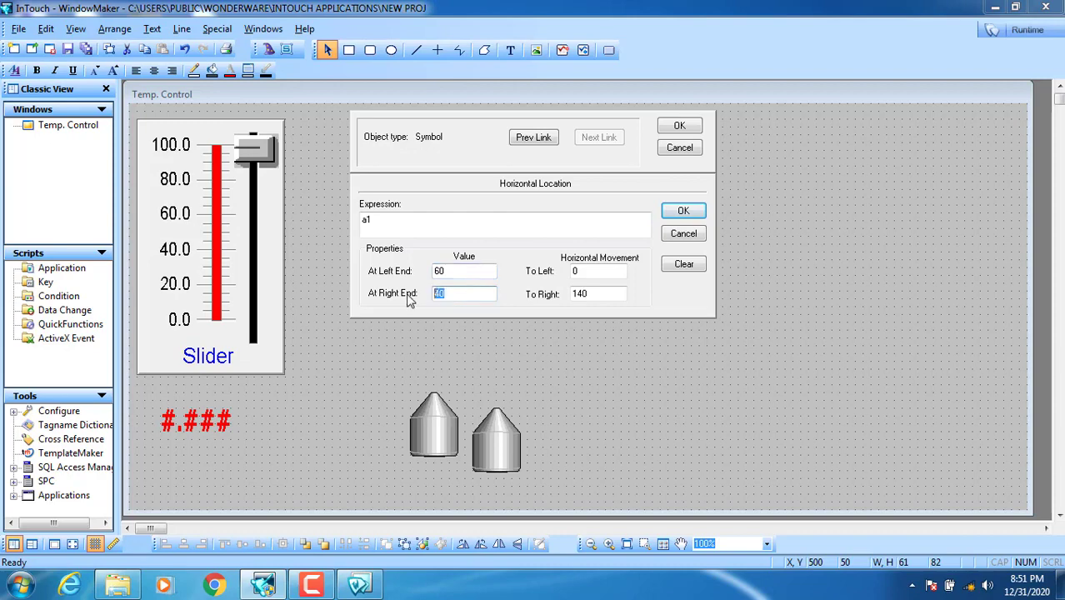
type("8")
left_click_drag(592, 294, 548, 294)
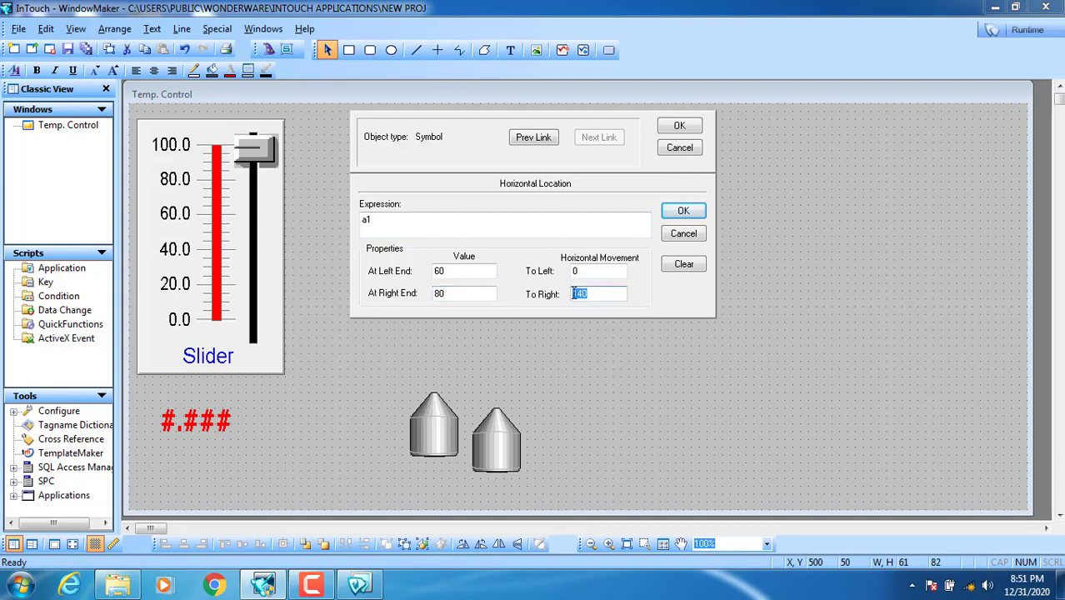
left_click_drag(455, 271, 429, 272)
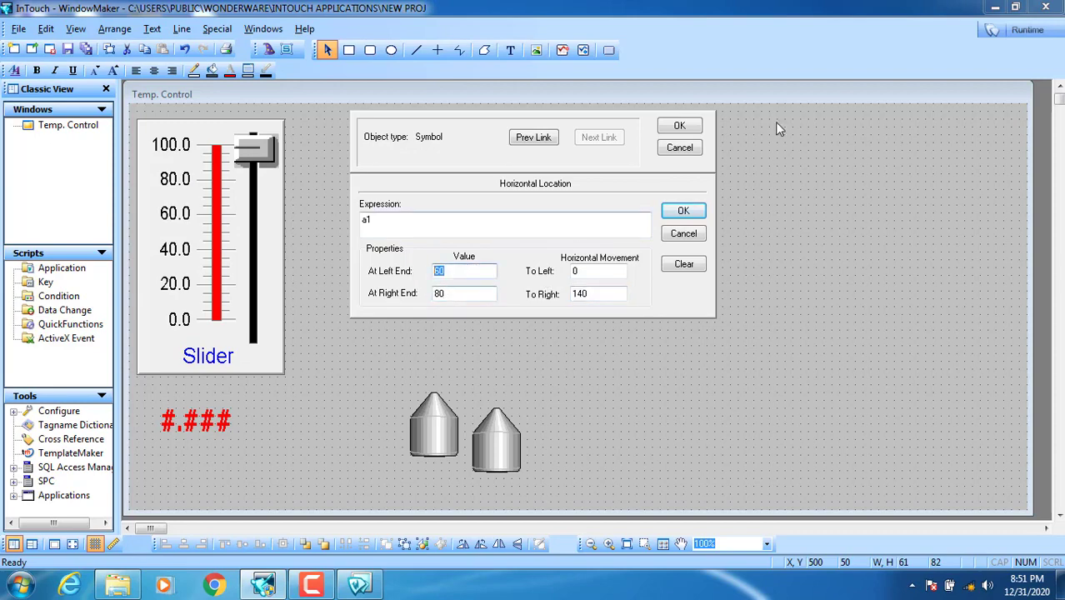
left_click(680, 125)
Test both moving tanks in Runtime, lowering the slider to about 7.6, and return to development.
left_click(1025, 30)
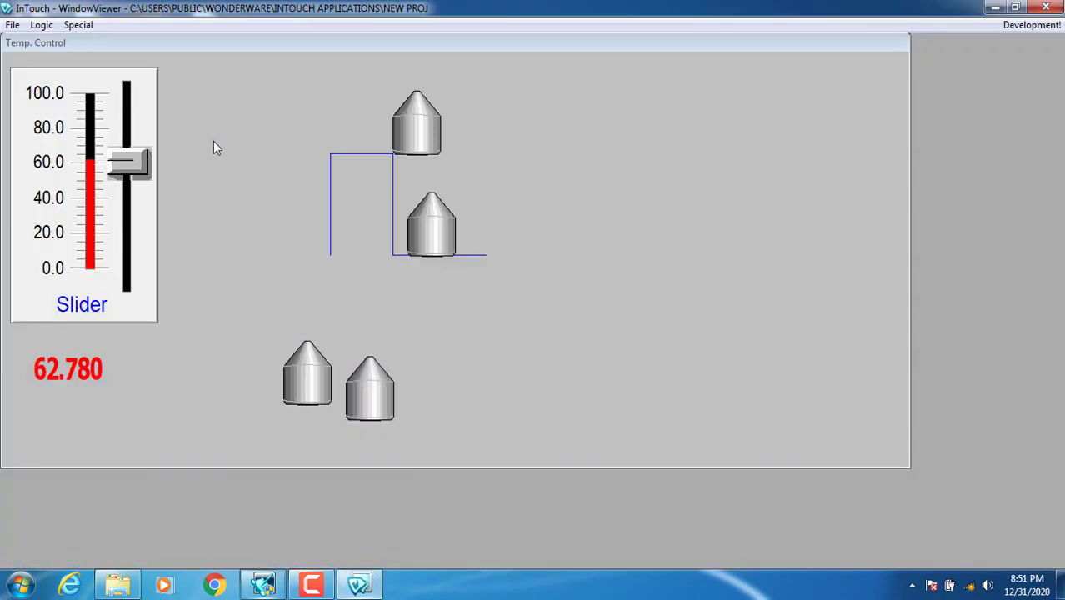
left_click_drag(129, 161, 100, 255)
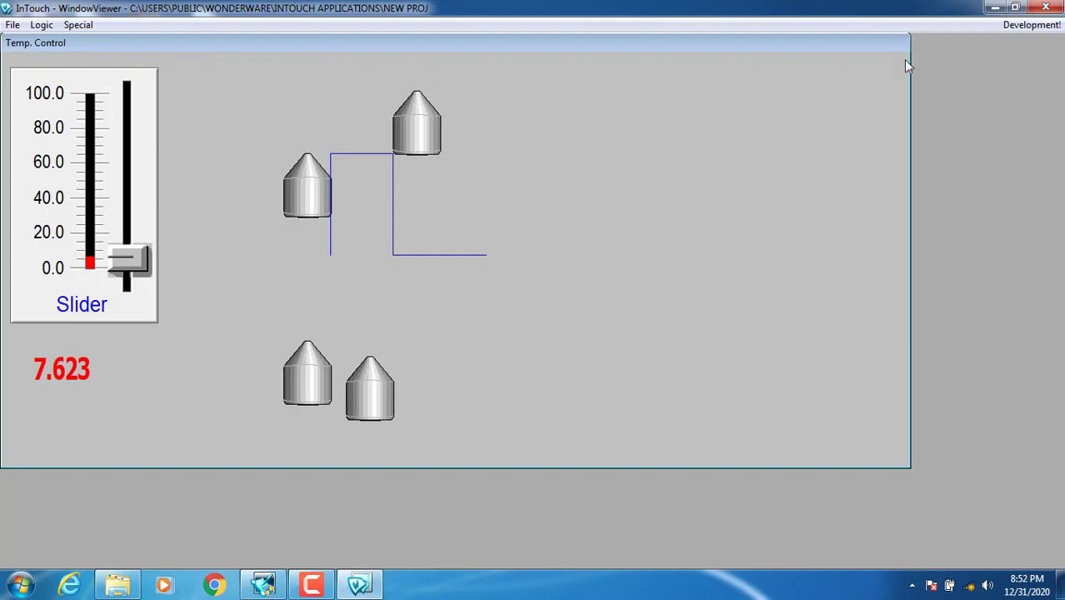
left_click(1032, 24)
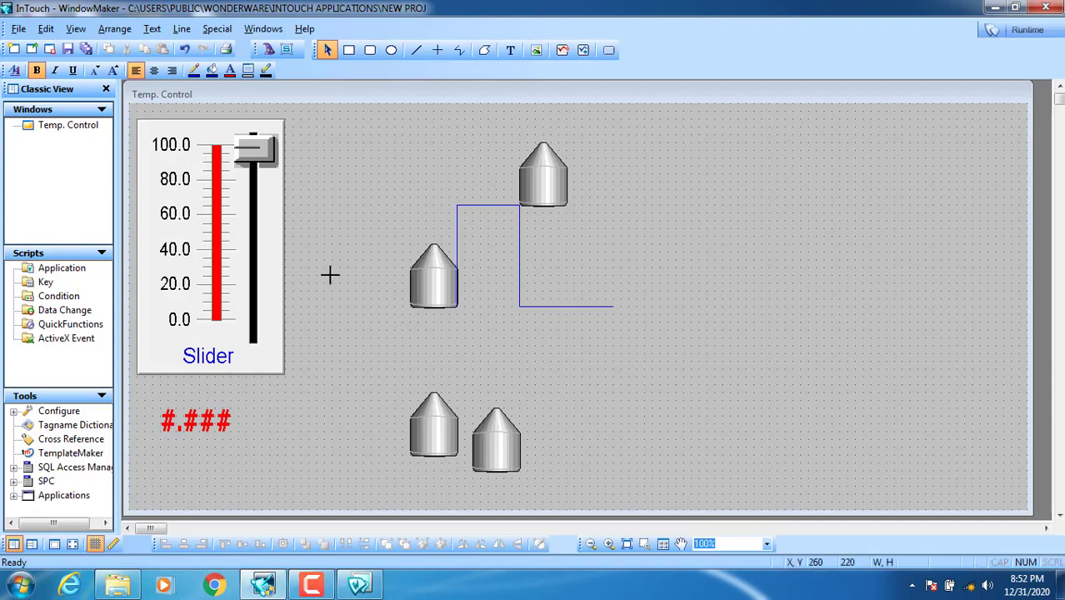
Add a visibility link to the original tank with expression a1>40 and visible state Off.
left_click(433, 299)
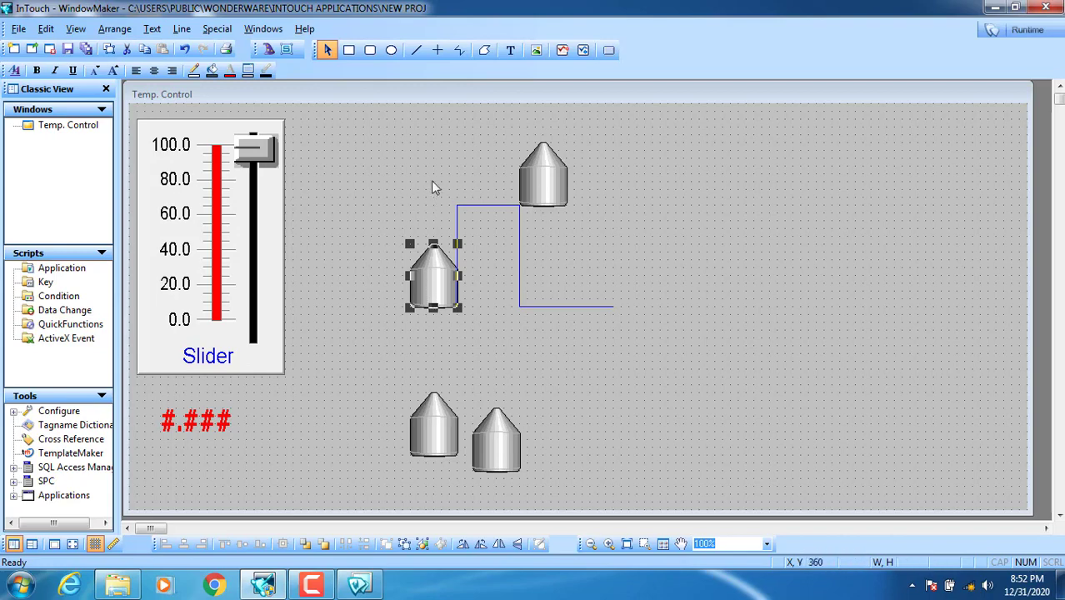
double_click(440, 293)
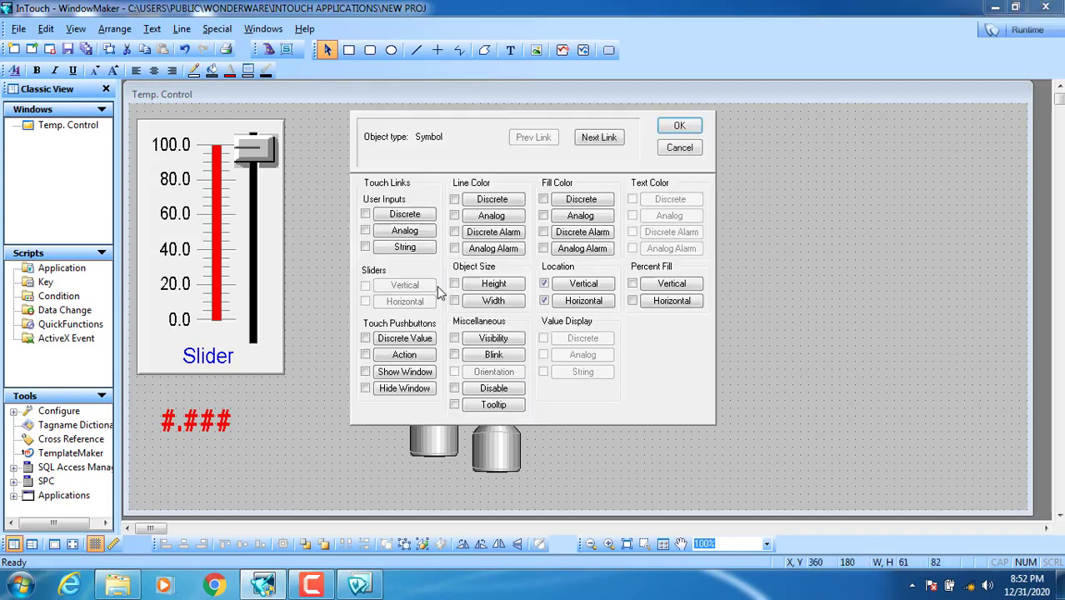
left_click(503, 340)
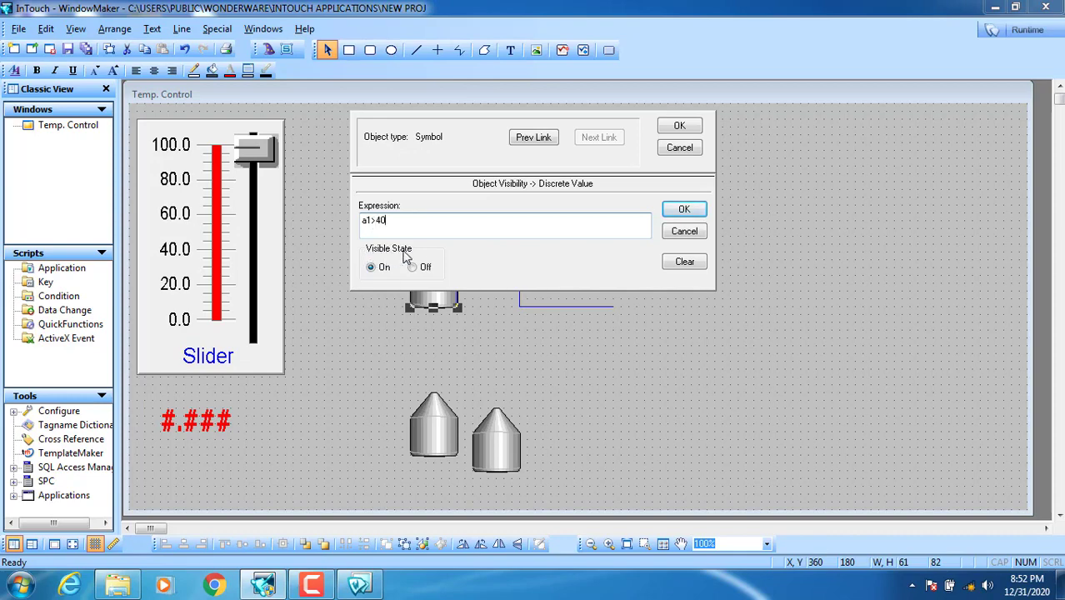
left_click(422, 269)
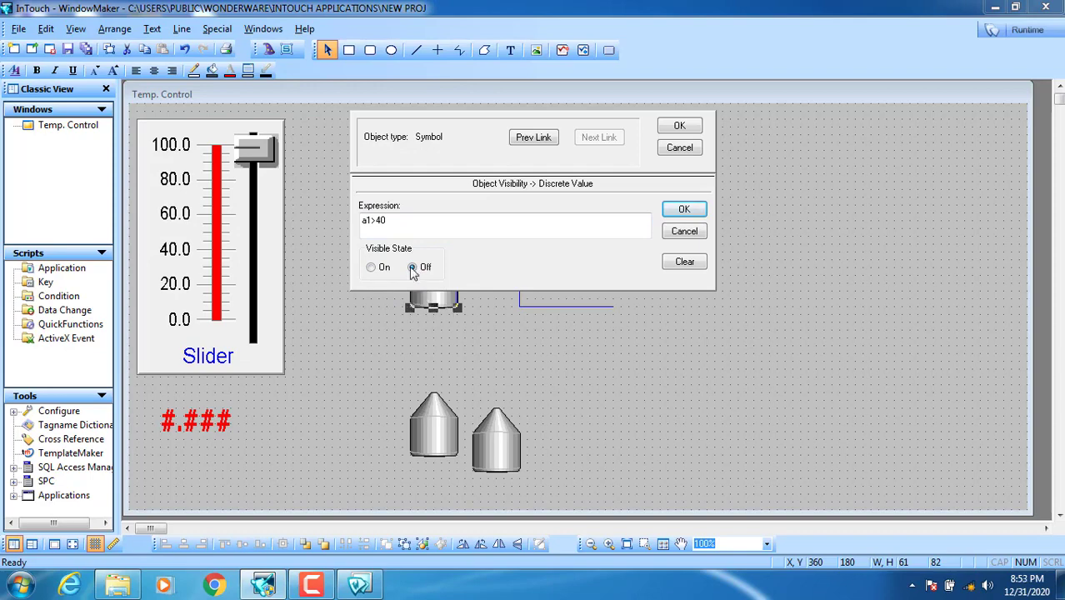
left_click(372, 268)
left_click_drag(407, 226, 347, 226)
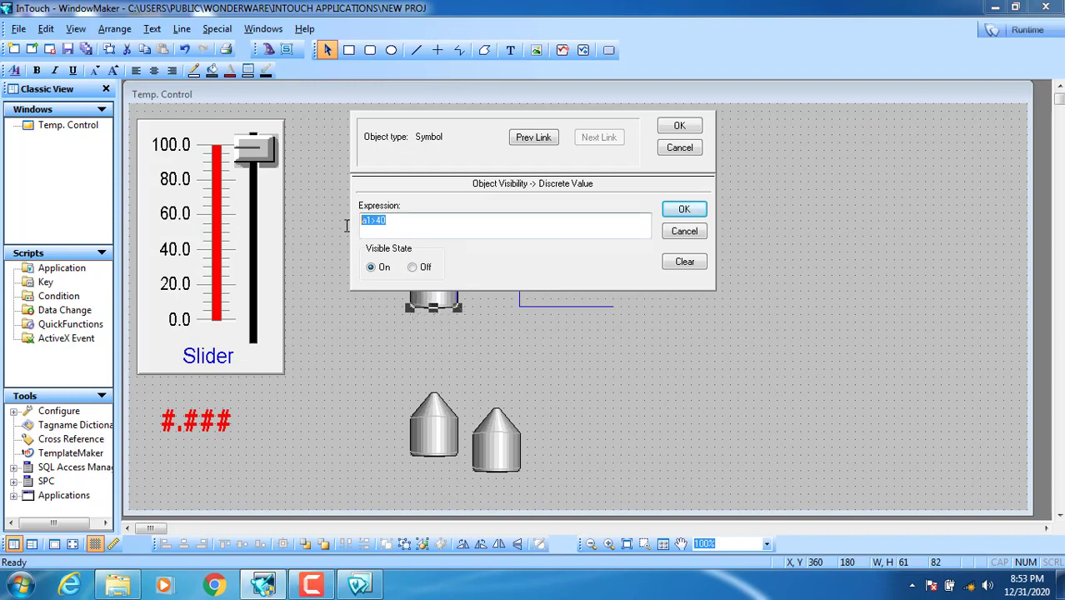
left_click(411, 224)
left_click(413, 268)
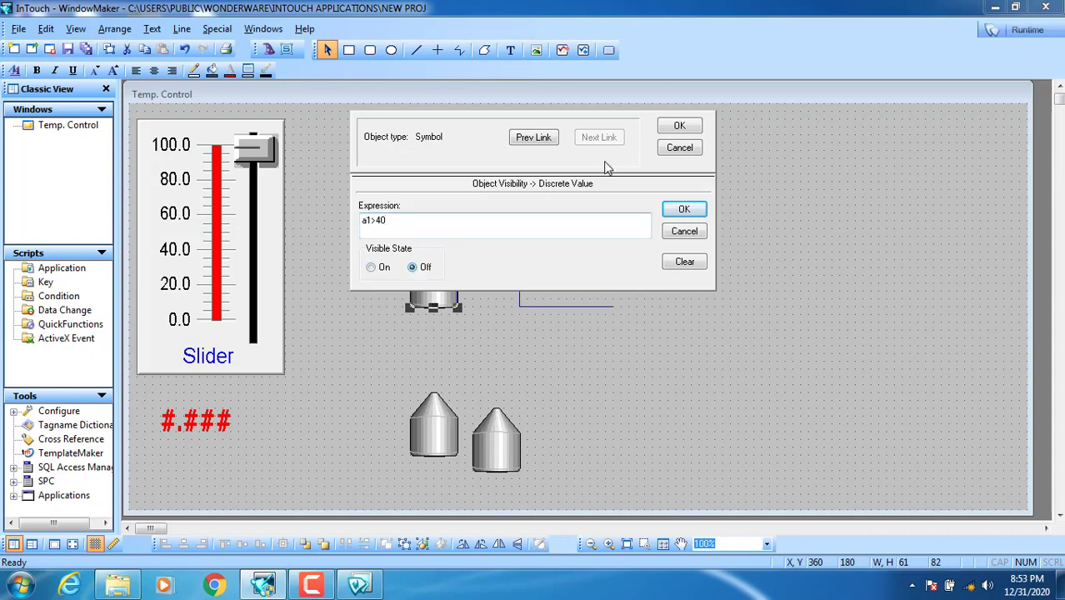
left_click(679, 125)
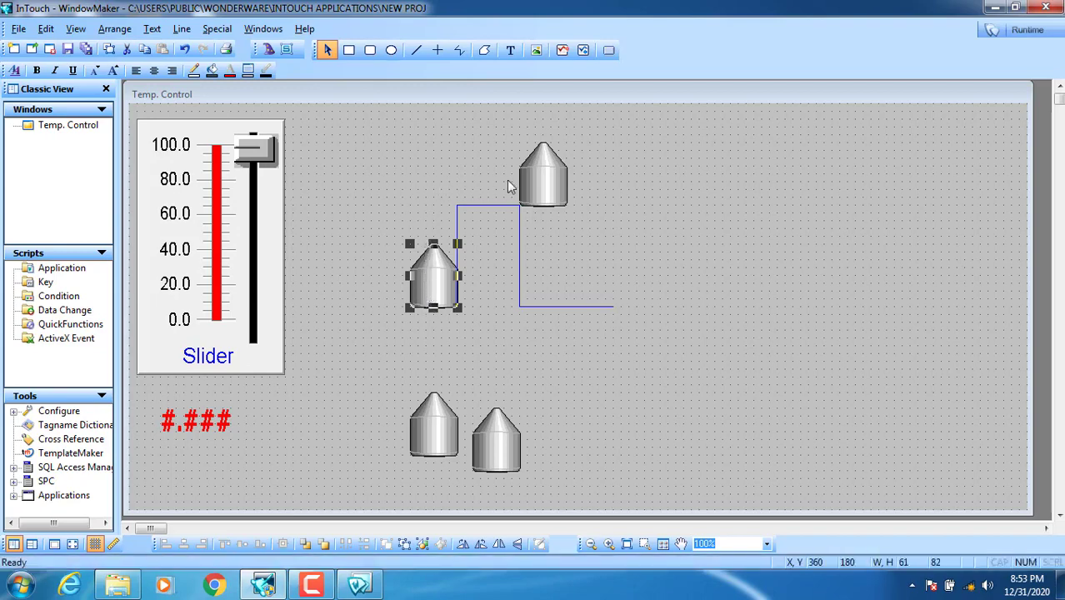
Add a visibility link to the upper tank copy with expression a1>40 and visible state On.
left_click(540, 187)
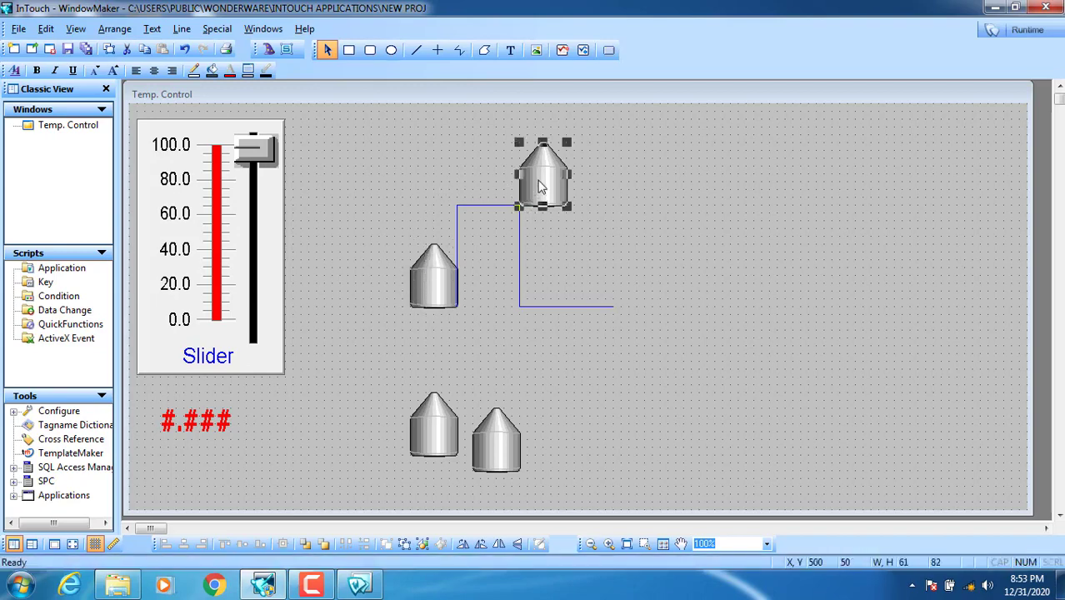
left_click(433, 251)
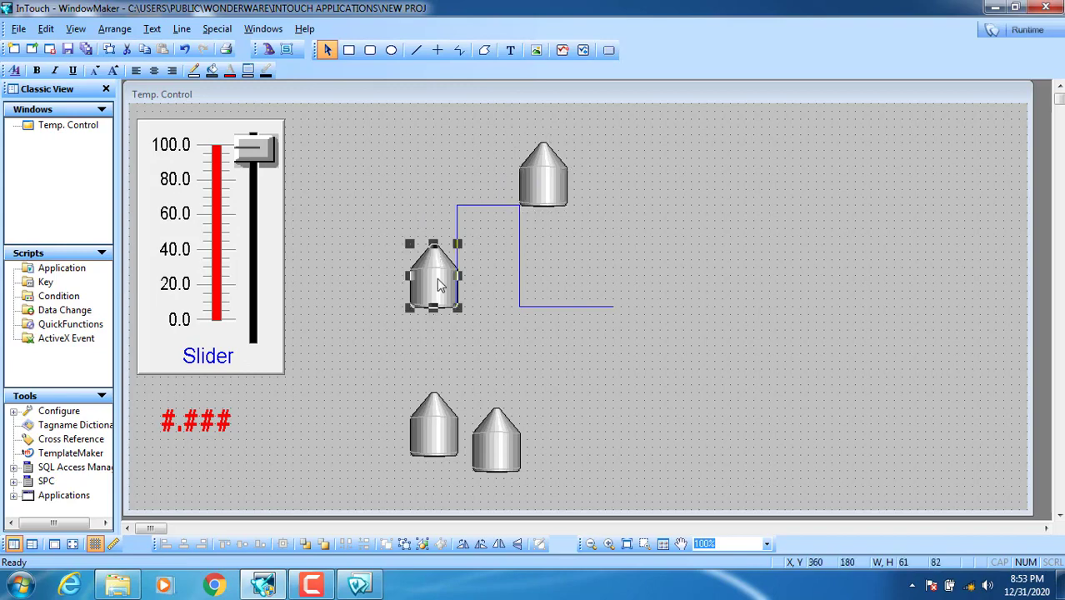
left_click(542, 200)
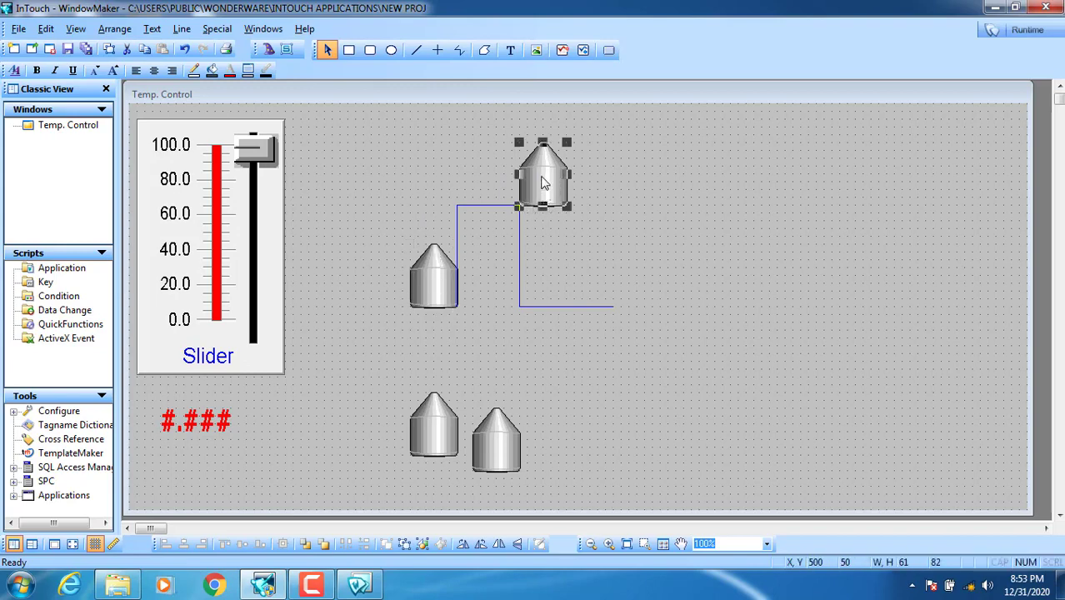
double_click(543, 178)
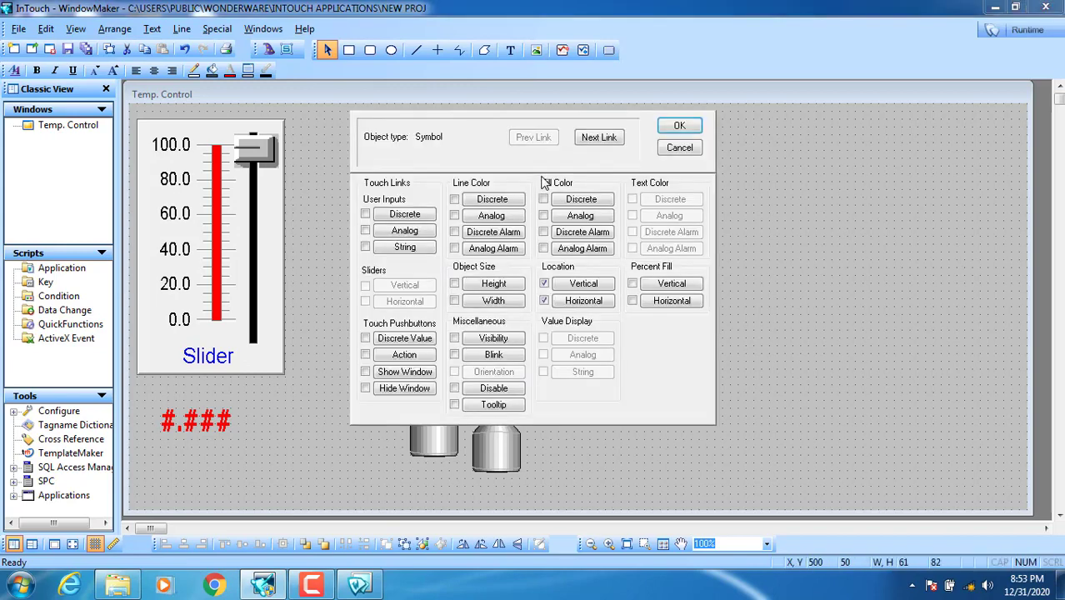
left_click(494, 339)
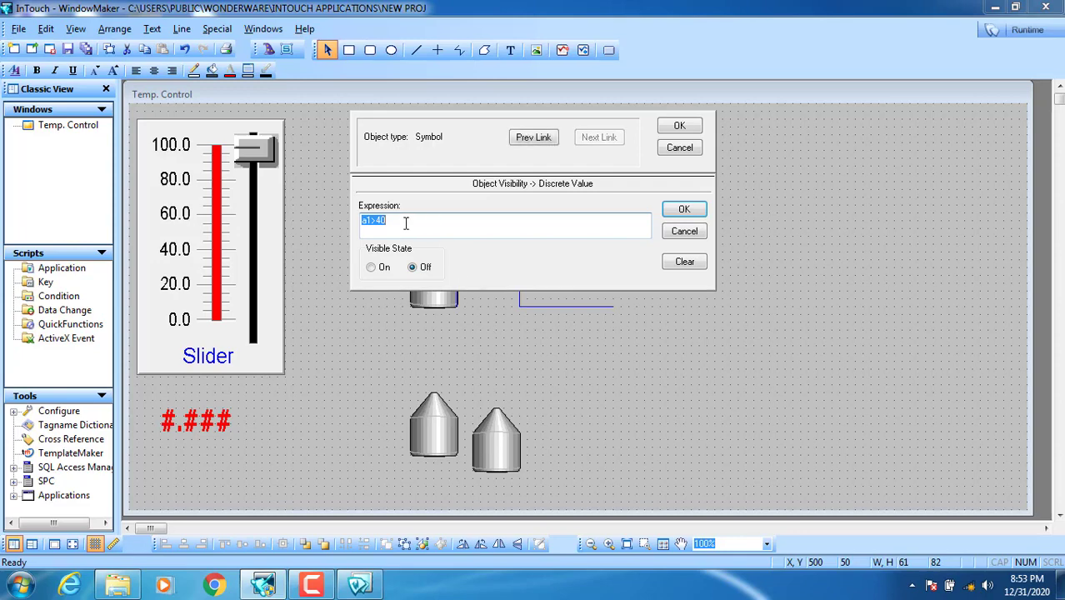
left_click(379, 225)
left_click(383, 269)
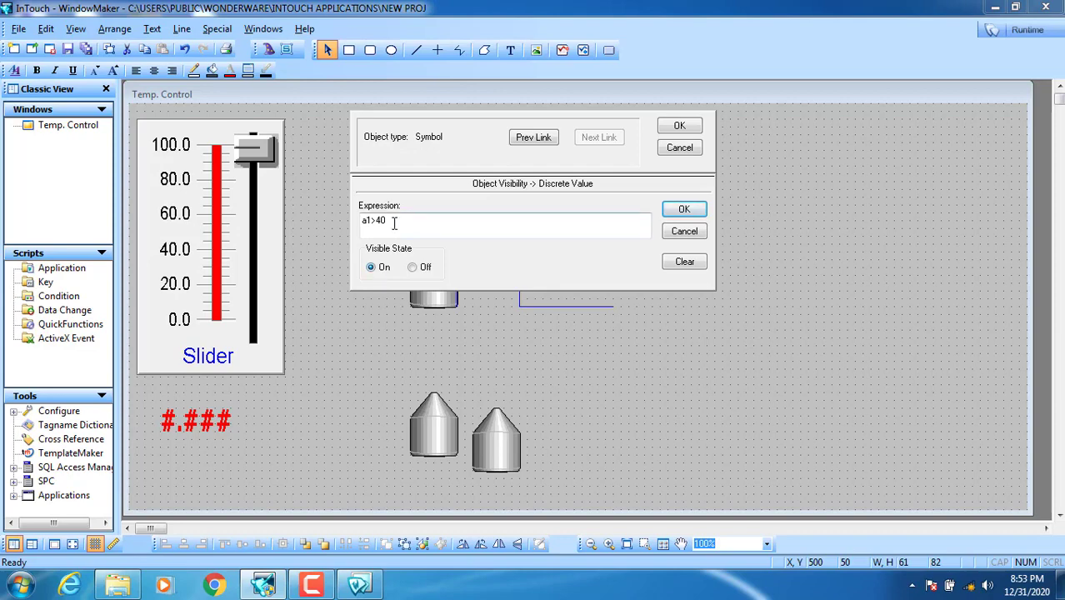
left_click_drag(394, 223, 362, 226)
left_click(679, 125)
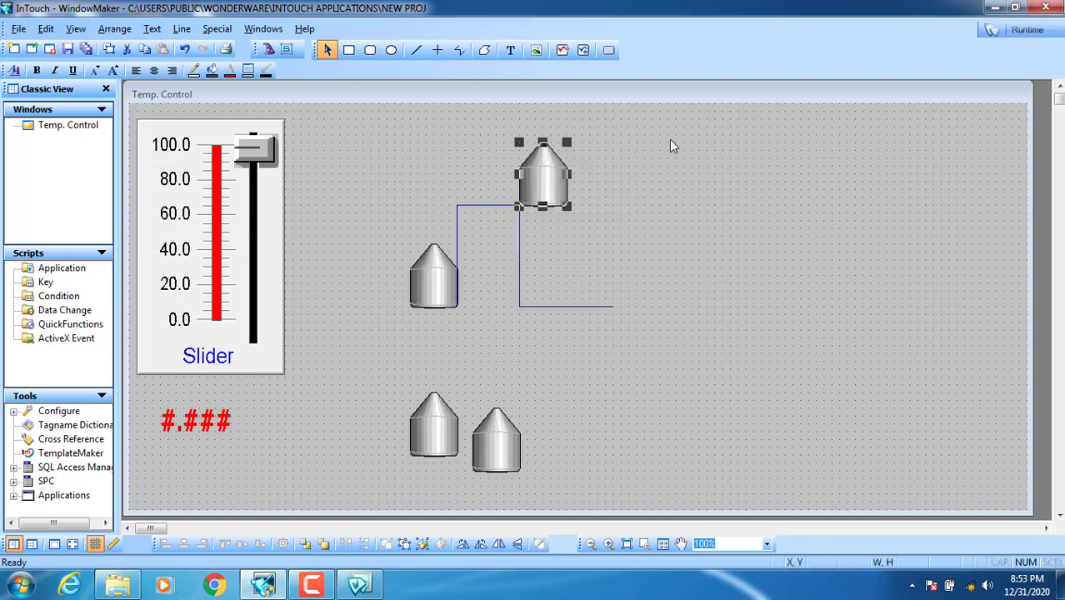
Test the tank visibility in Runtime, lowering the slider to 0 and raising it toward the upper end, and return to development.
left_click(1014, 30)
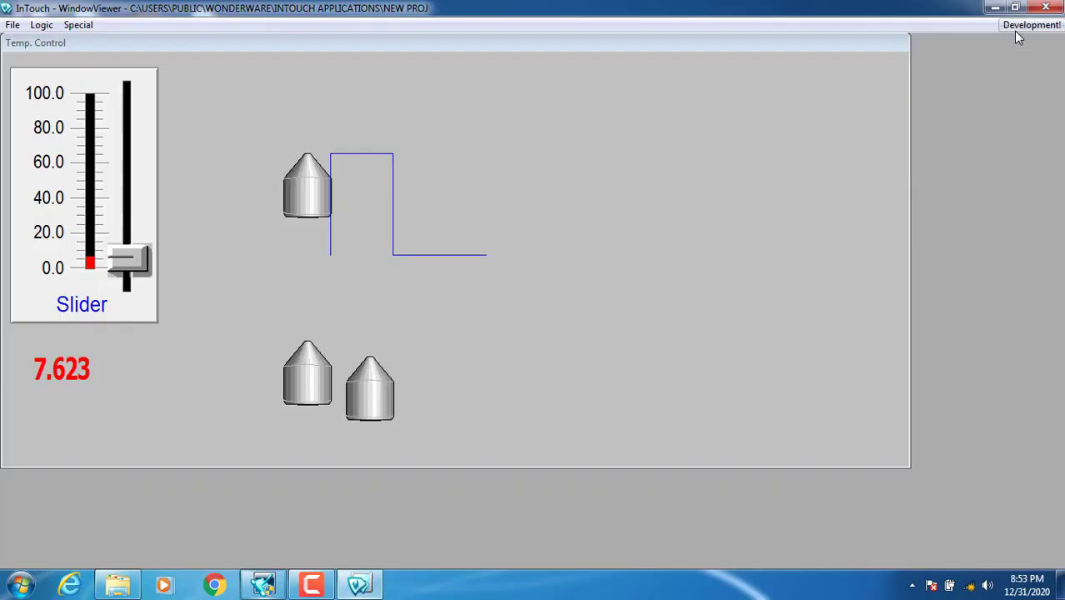
left_click_drag(131, 264, 131, 275)
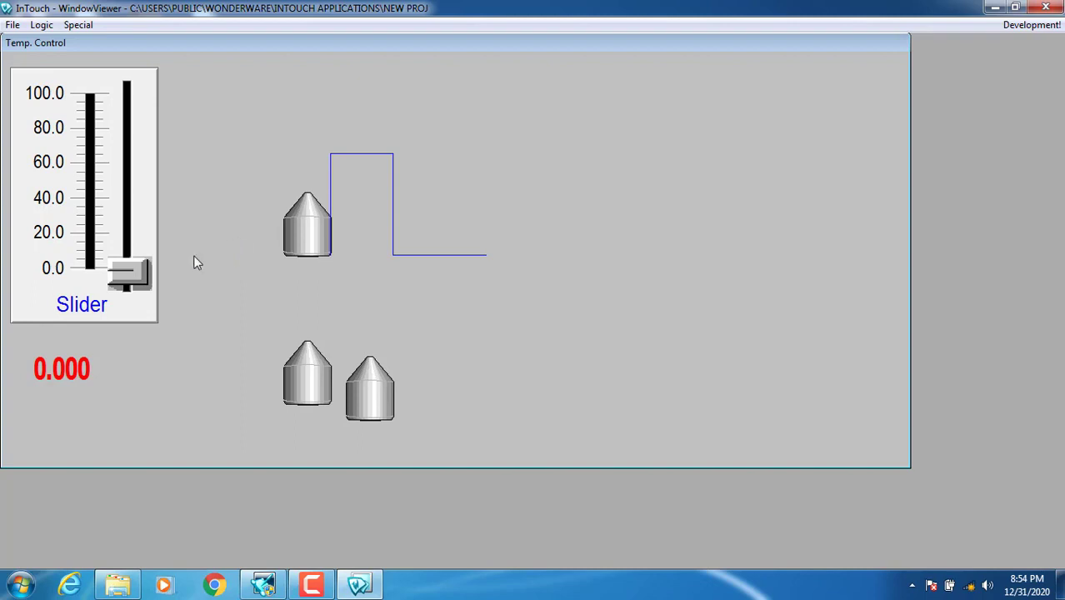
left_click_drag(130, 273, 120, 232)
left_click_drag(117, 184, 117, 102)
left_click(1034, 25)
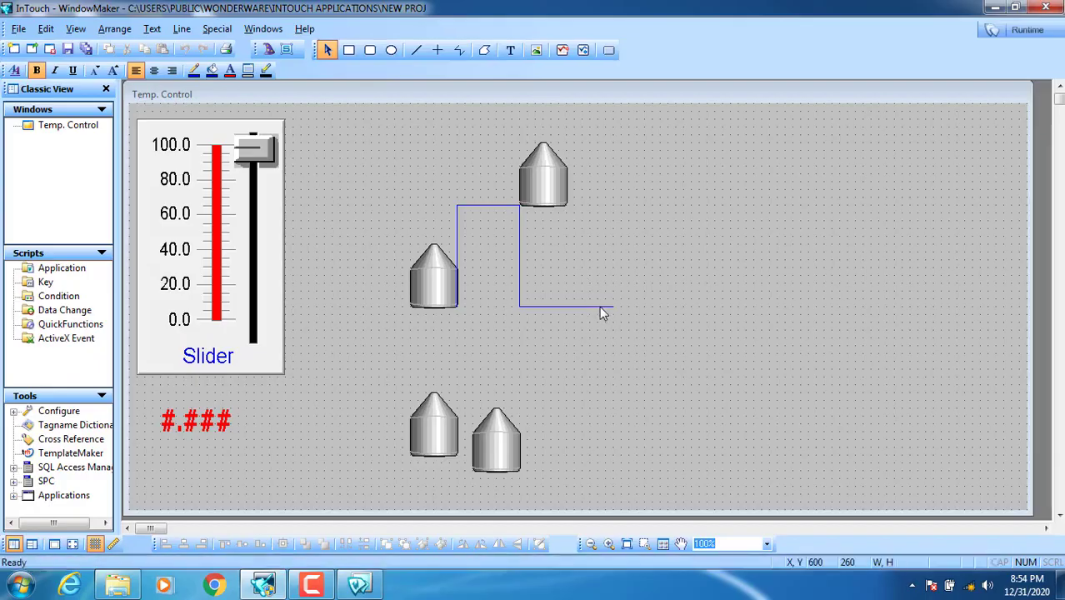
Delete the leftmost of the two spare tank copies below the polyline.
left_click(611, 306)
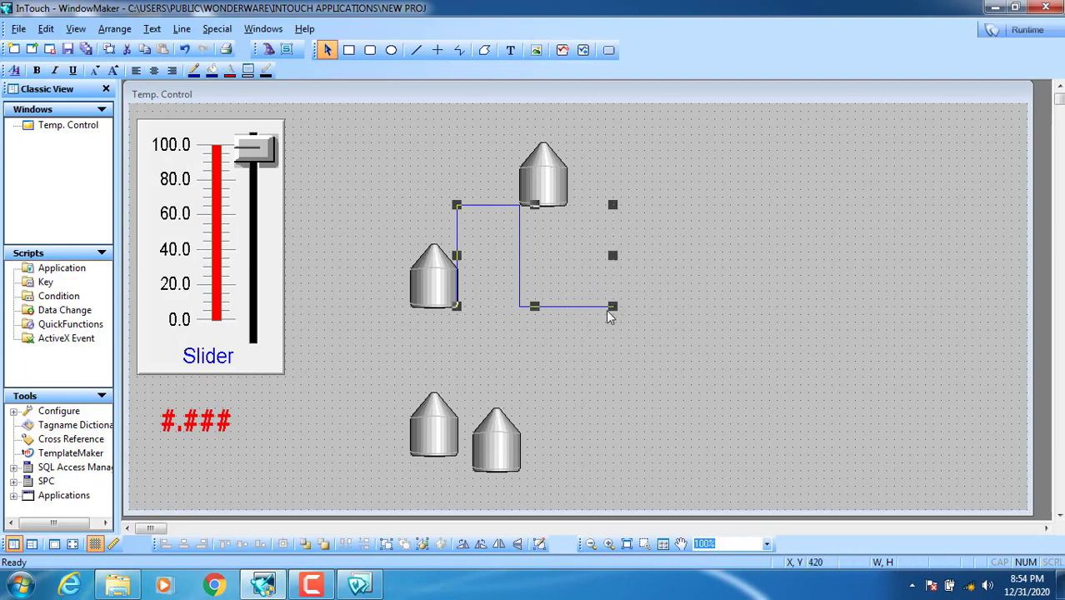
left_click(676, 367)
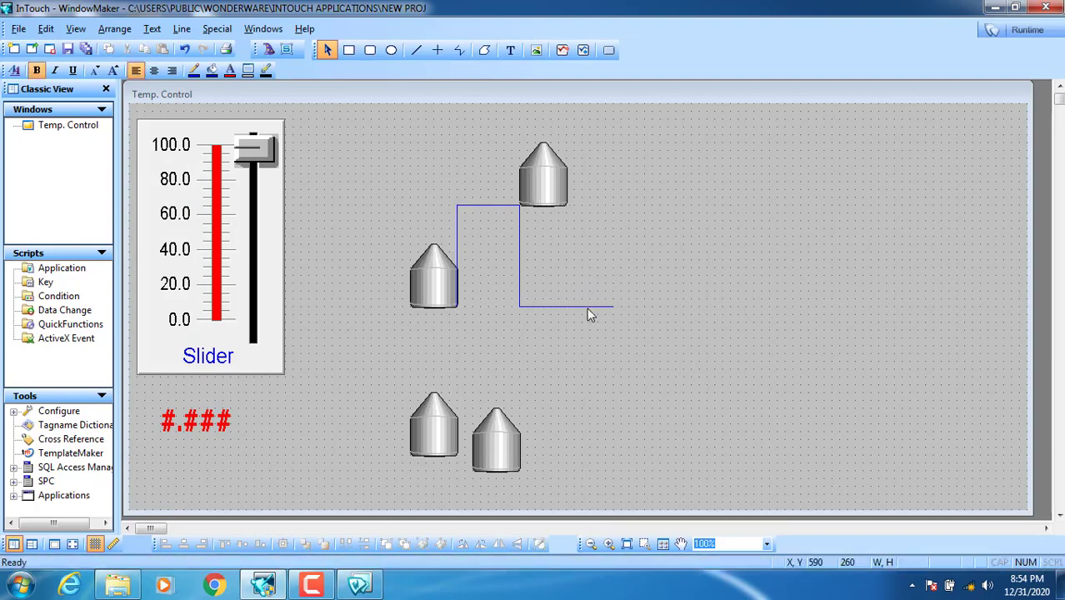
left_click(425, 439)
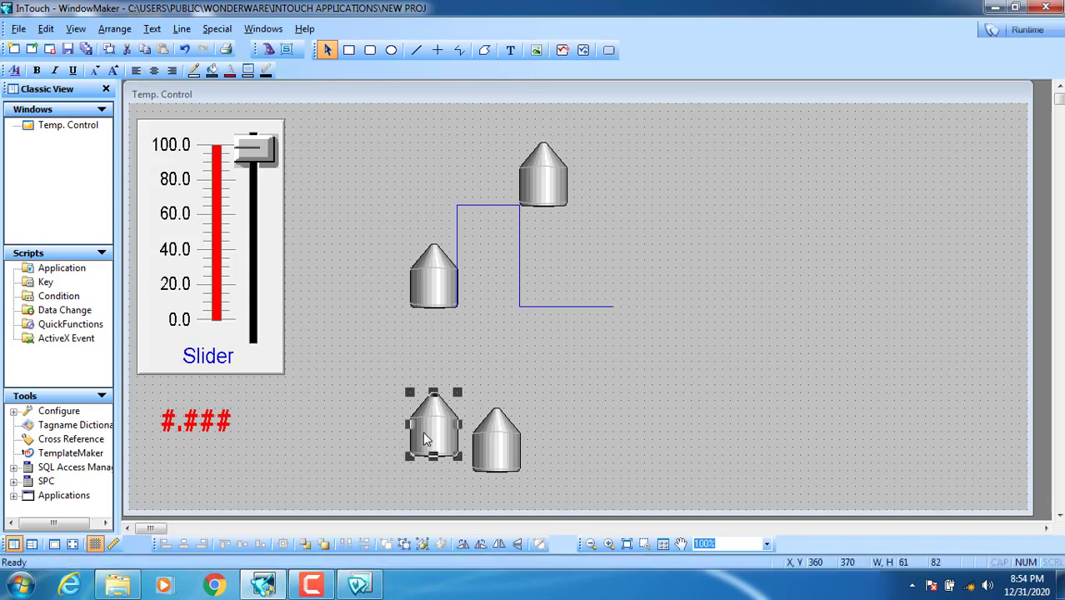
key("Delete")
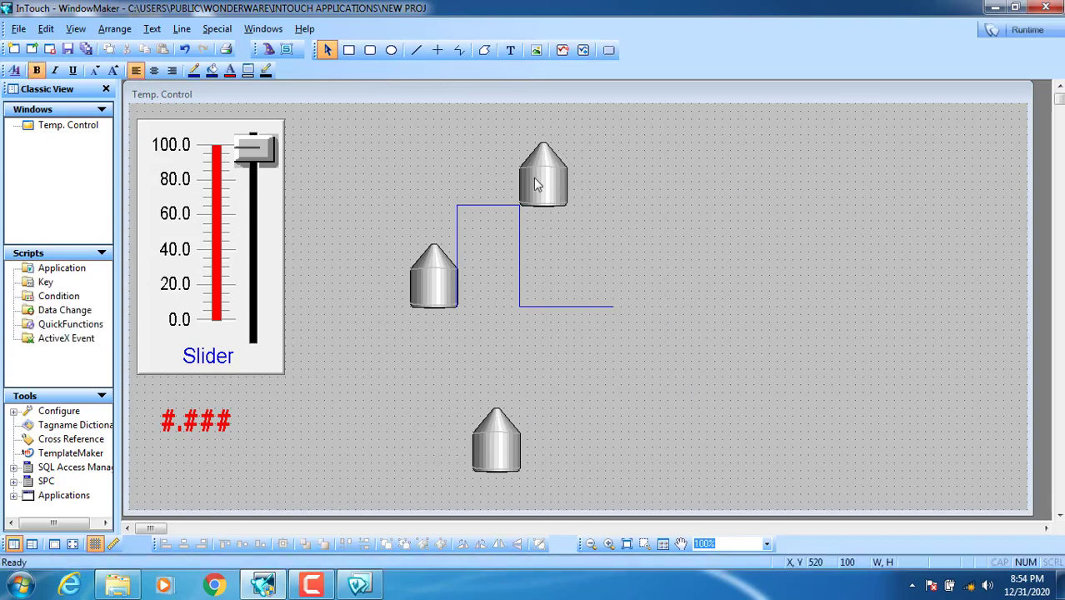
Review the visibility link settings of the original tank beside the polyline.
double_click(424, 279)
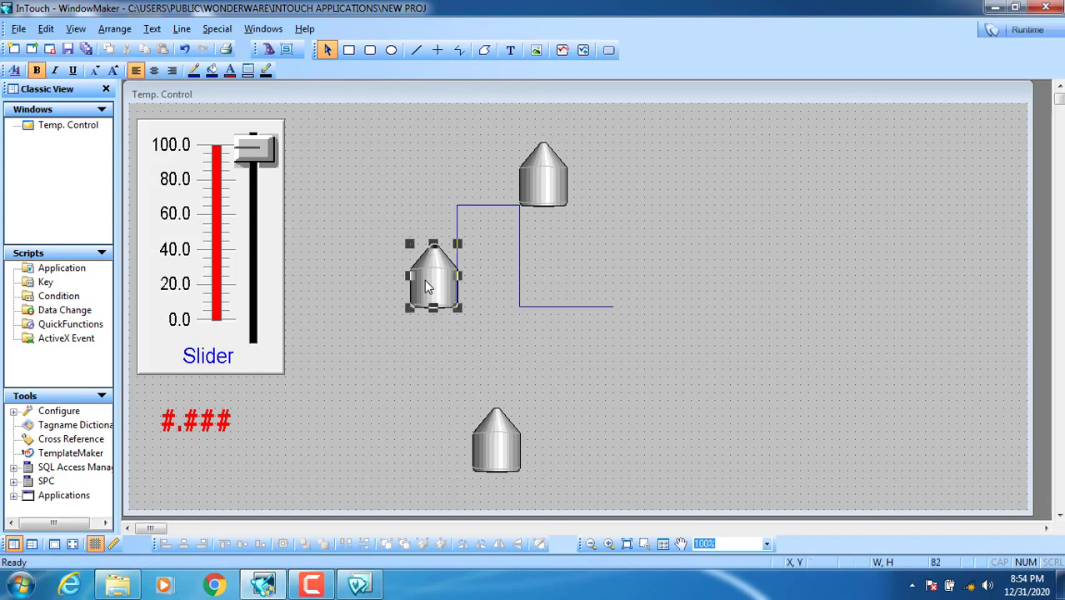
left_click(502, 342)
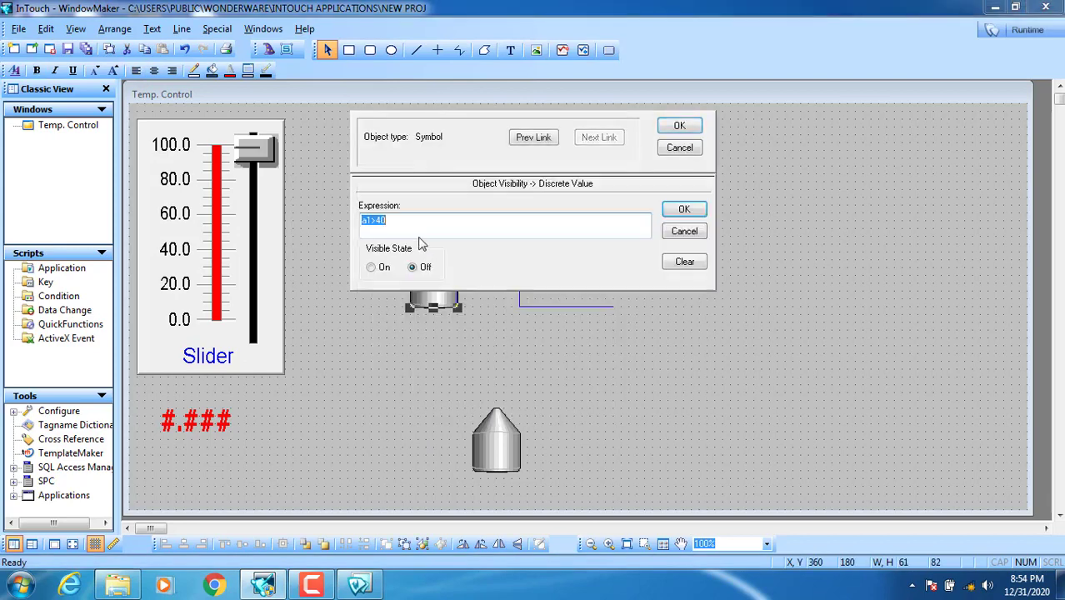
left_click(680, 126)
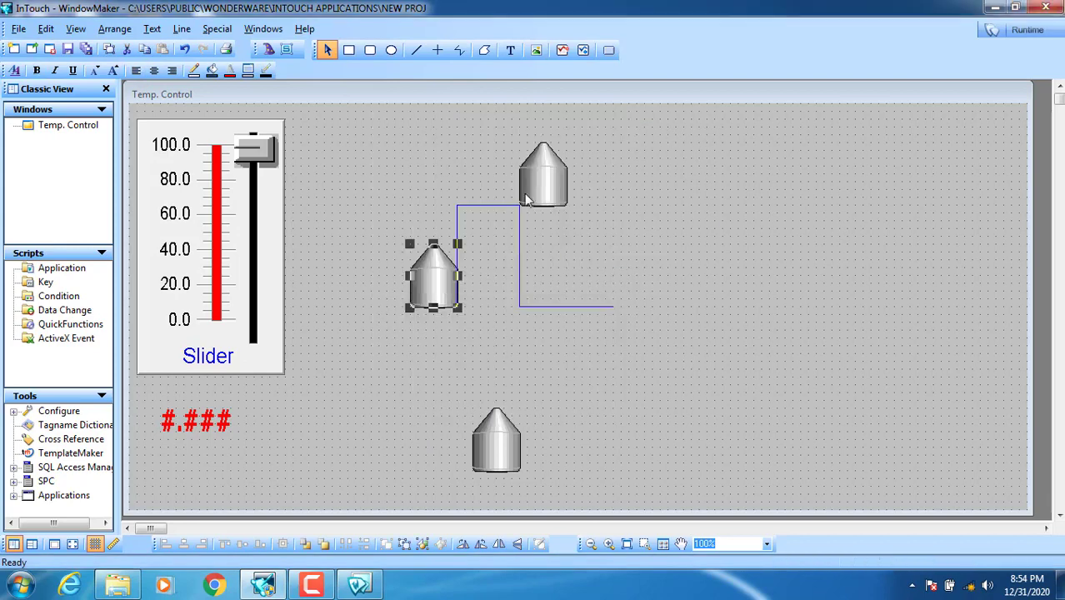
Enlarge the remaining spare tank to about 131 by 121 and place it below the original tank.
left_click_drag(485, 456, 705, 424)
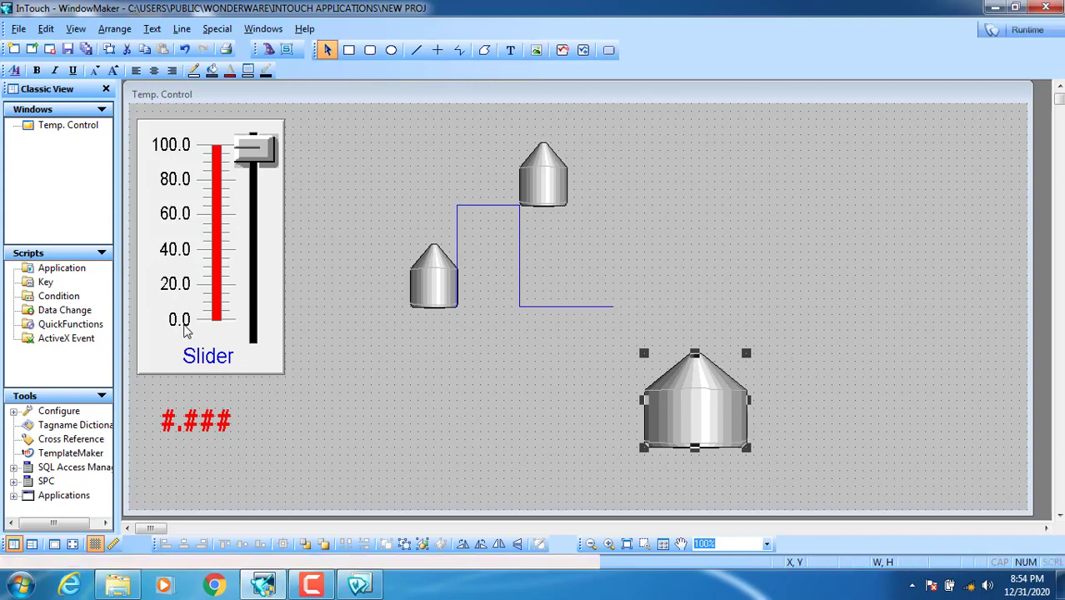
left_click_drag(713, 417, 424, 416)
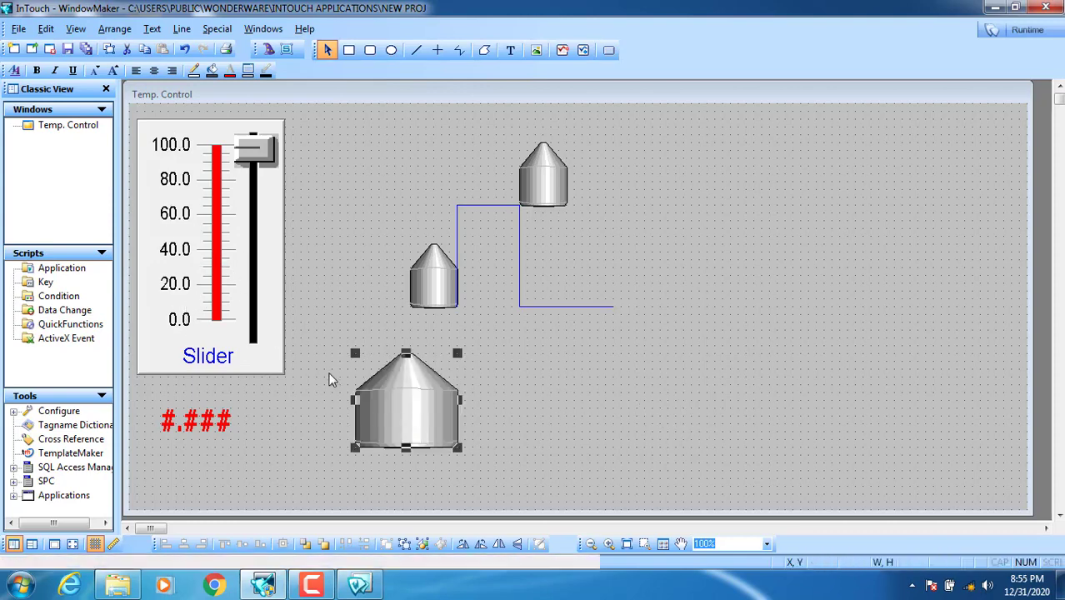
Add a visibility link to the large tank with expression a1>20 and a1<40 and visible state On.
double_click(421, 417)
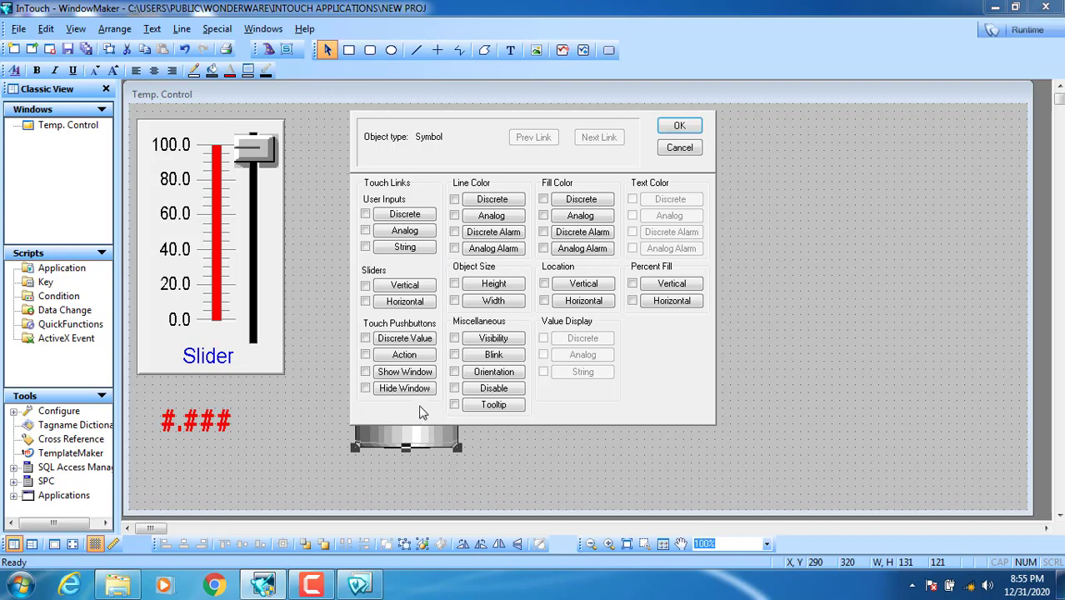
left_click(506, 338)
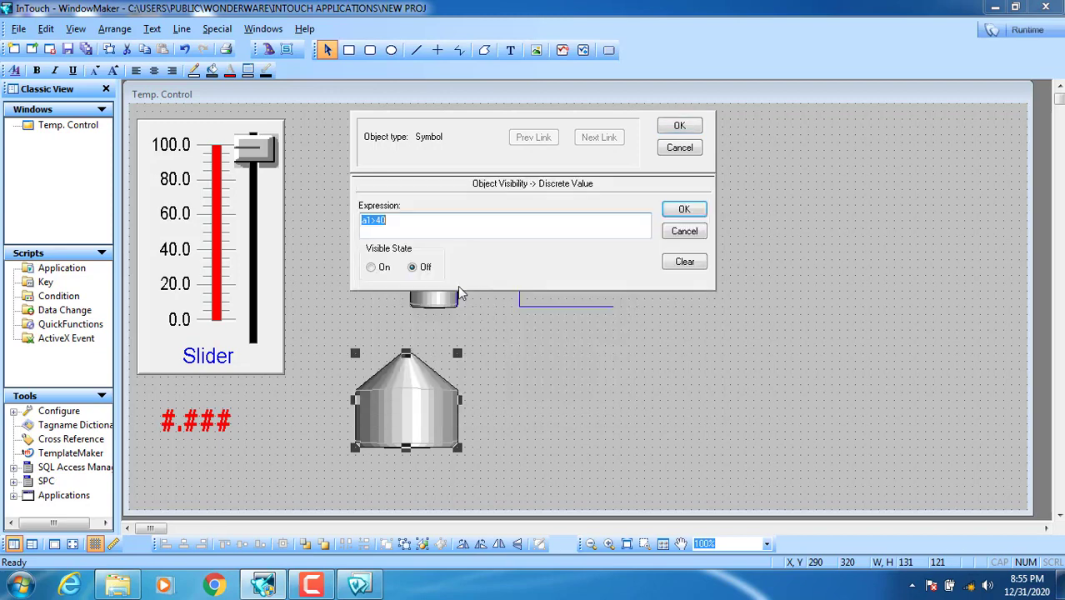
left_click(413, 220)
left_click_drag(413, 220, 314, 234)
type("a1>20 and a1")
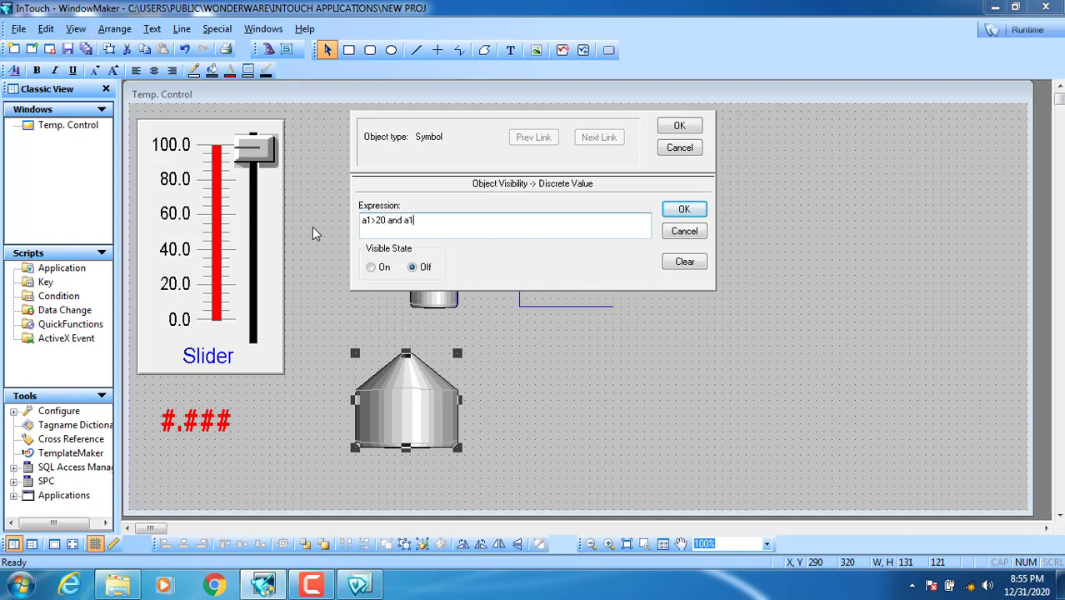
type("<40")
left_click_drag(449, 222, 389, 223)
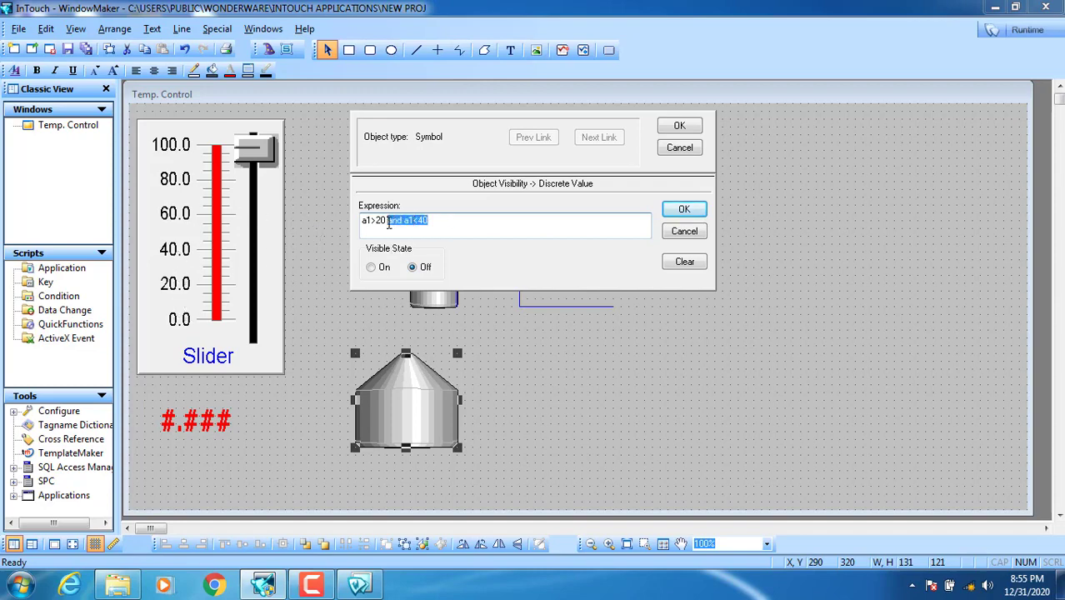
left_click(436, 225)
left_click_drag(386, 220, 354, 221)
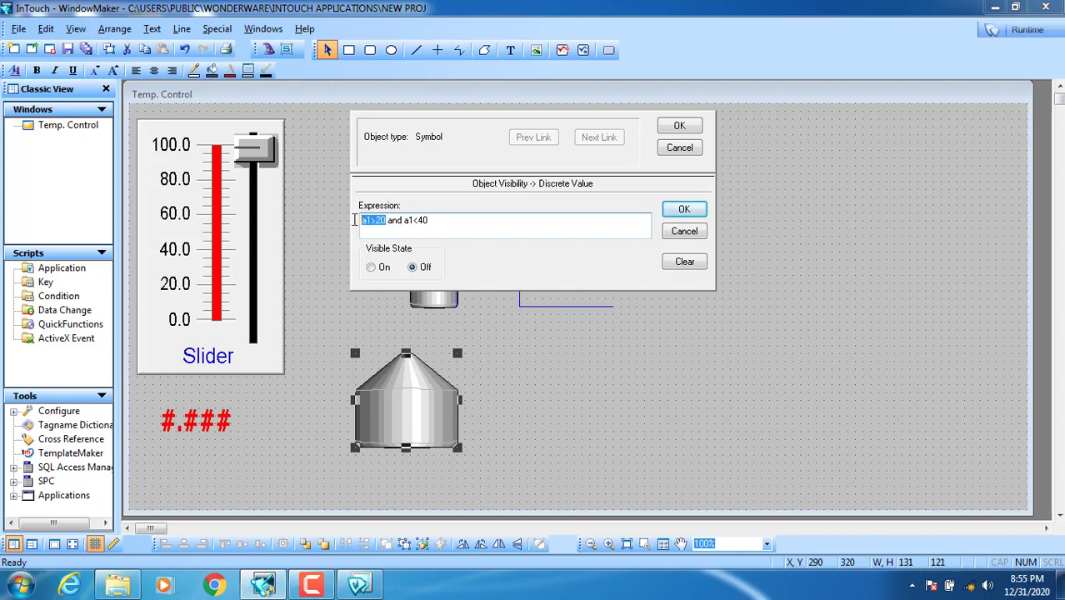
left_click_drag(427, 222, 399, 222)
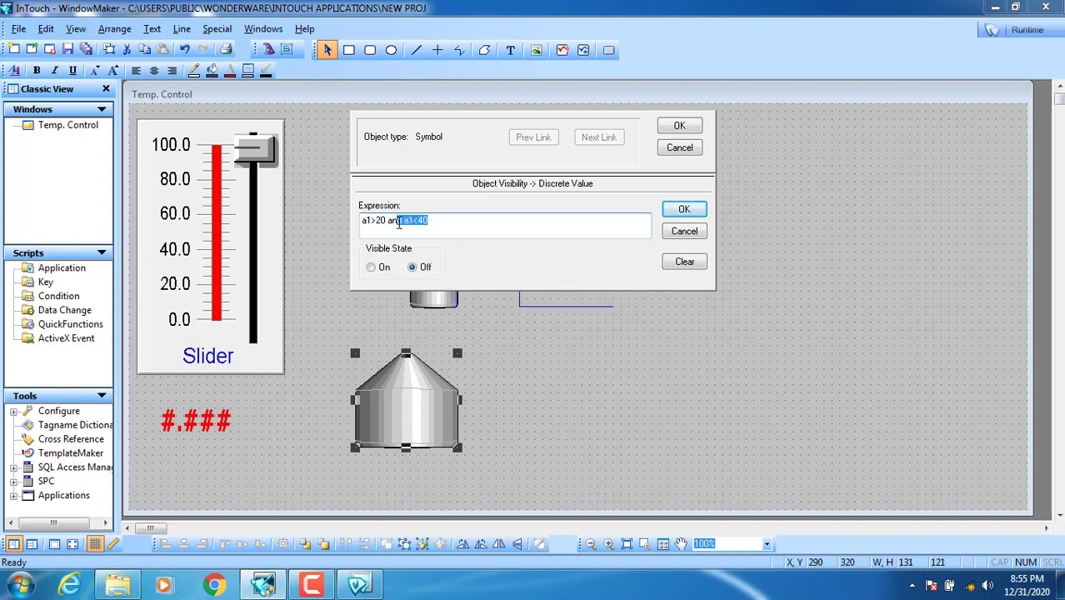
left_click(384, 268)
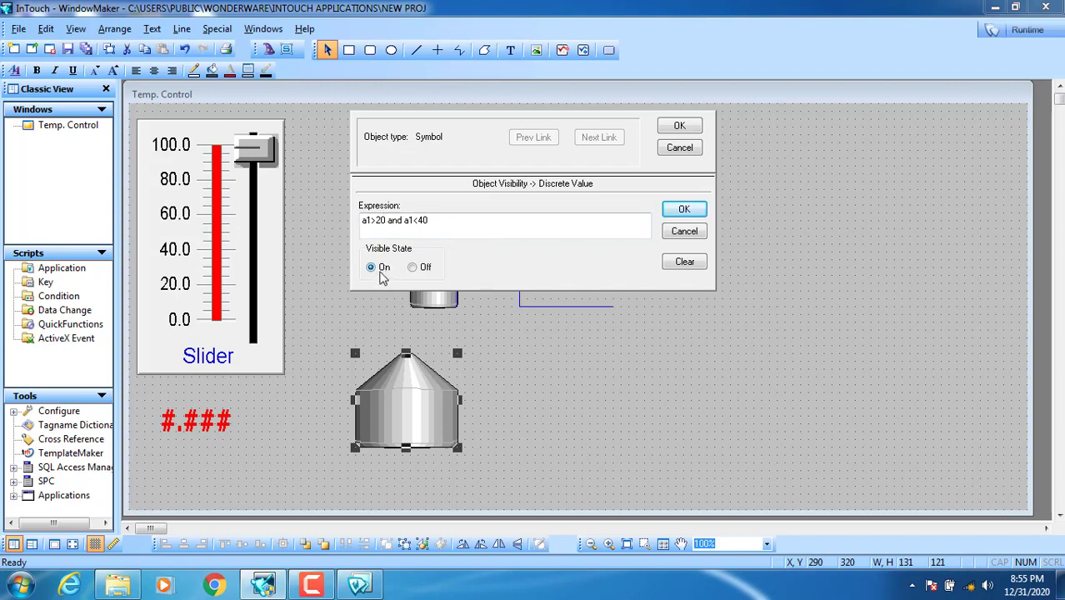
left_click(675, 127)
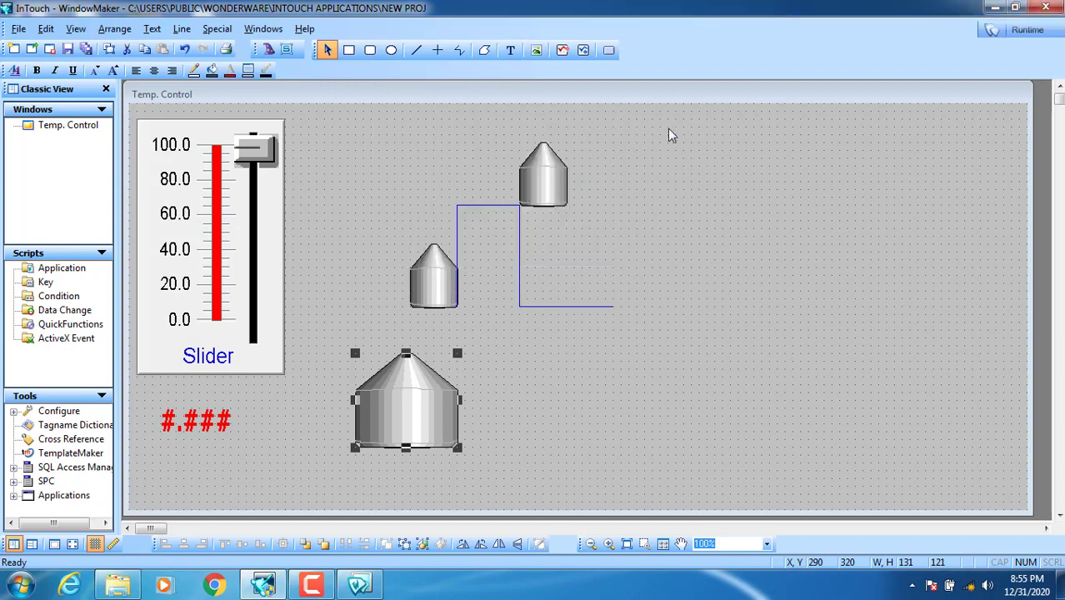
left_click(640, 136)
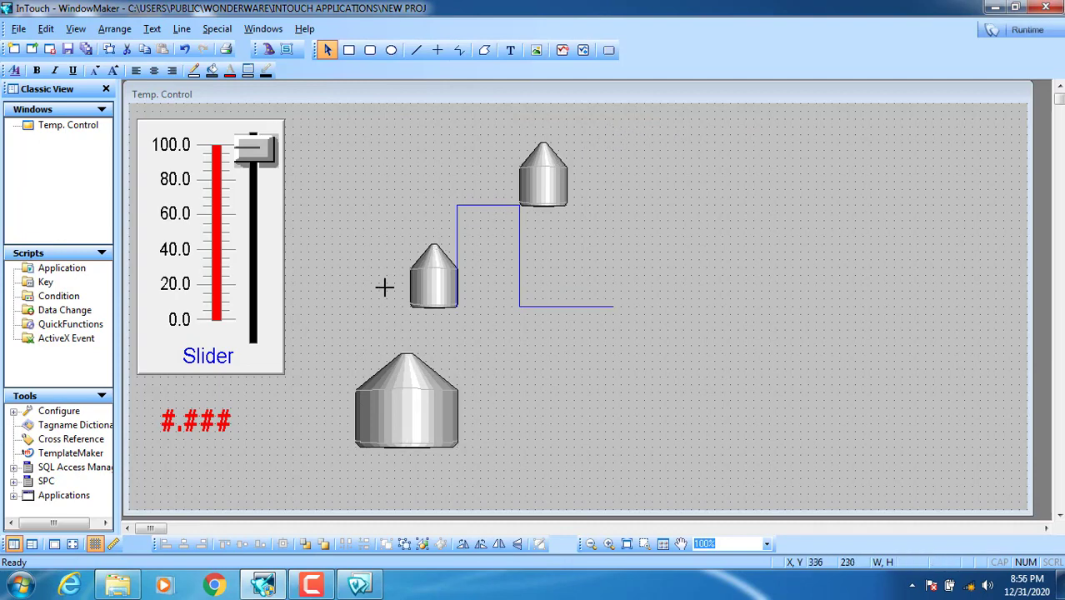
Review the visibility expression and visible state of the large tank.
left_click(535, 412)
left_click(424, 415)
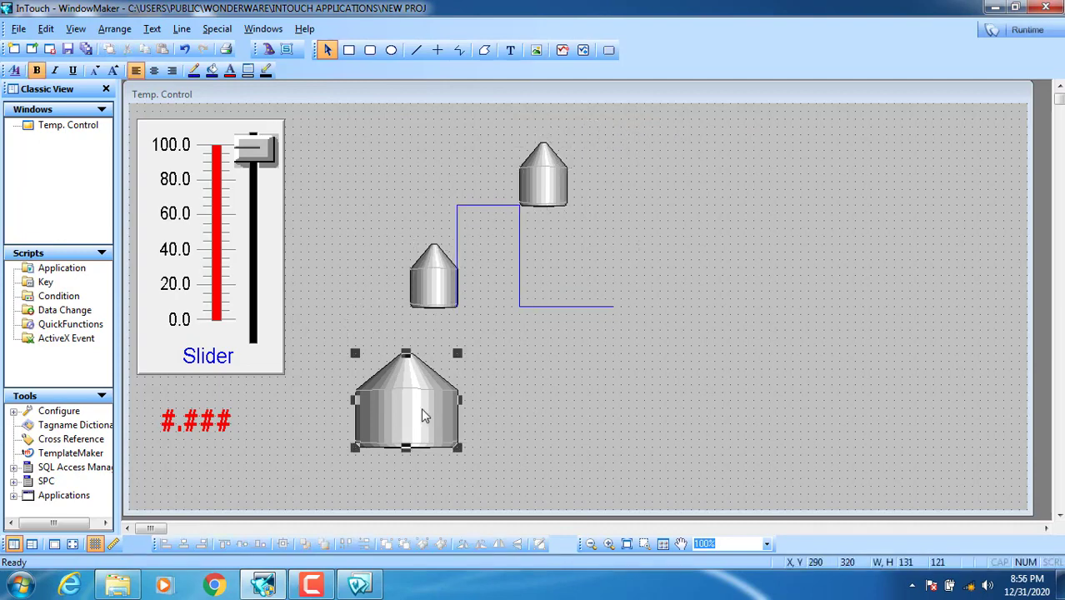
double_click(424, 415)
left_click(489, 342)
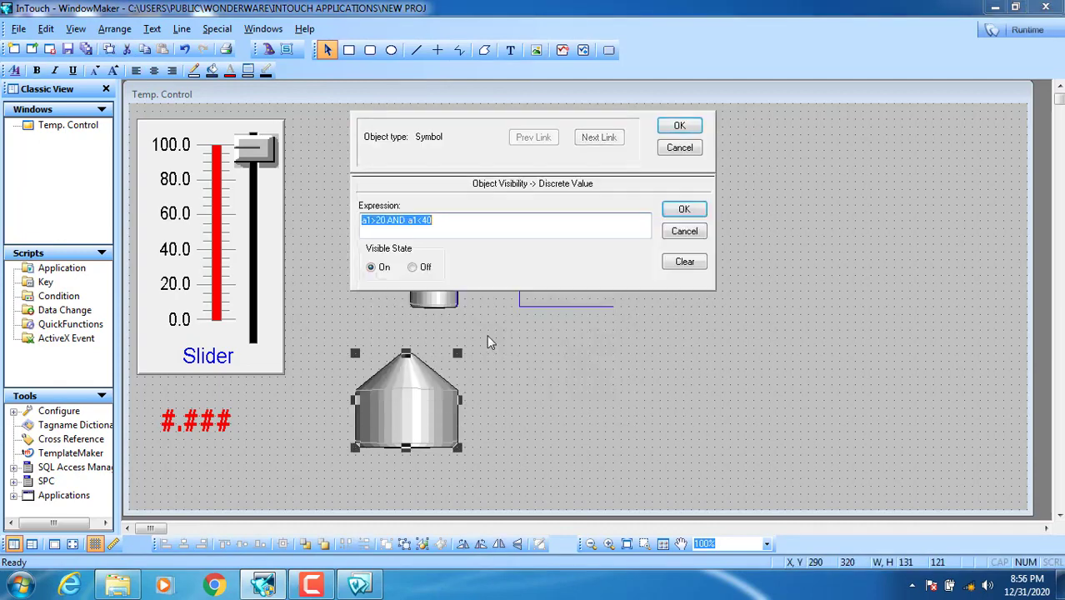
left_click(459, 231)
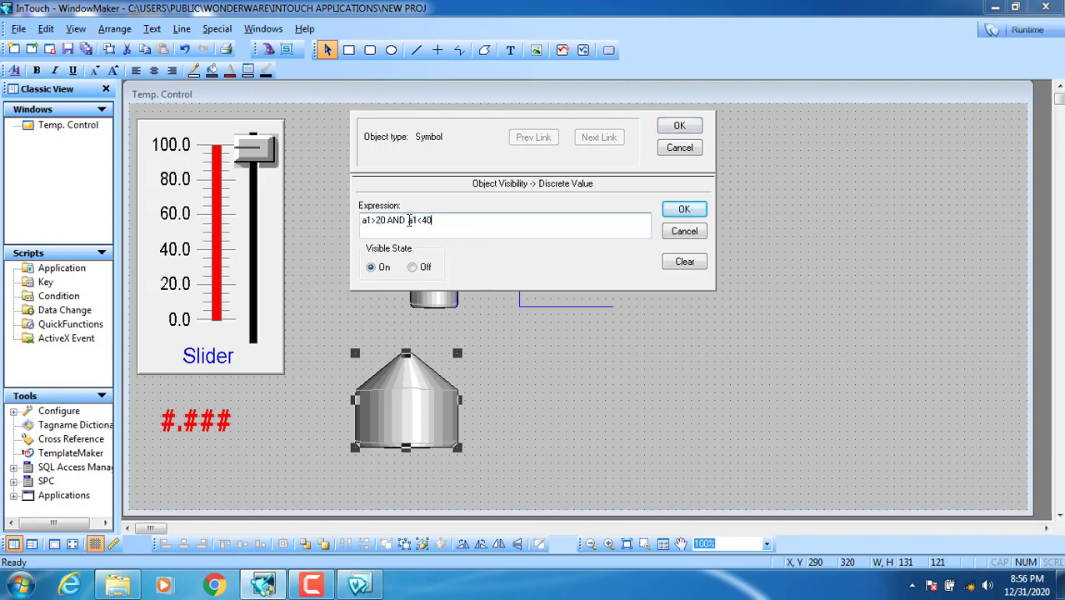
left_click(676, 126)
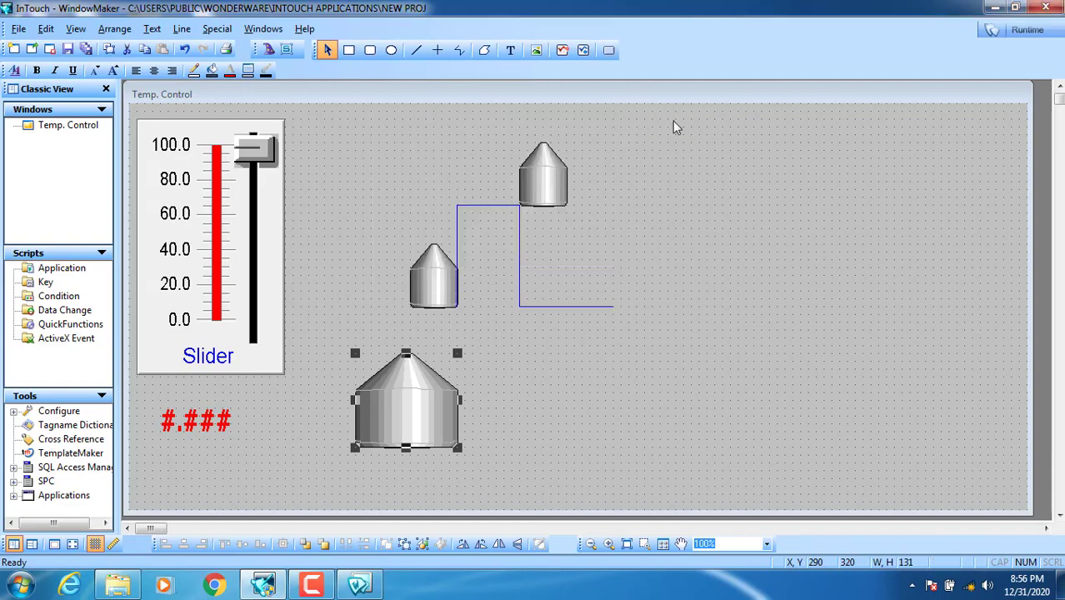
Test the large tank's visibility in Runtime, moving the slider to 0 and up to about 28, and return to development.
left_click(1030, 30)
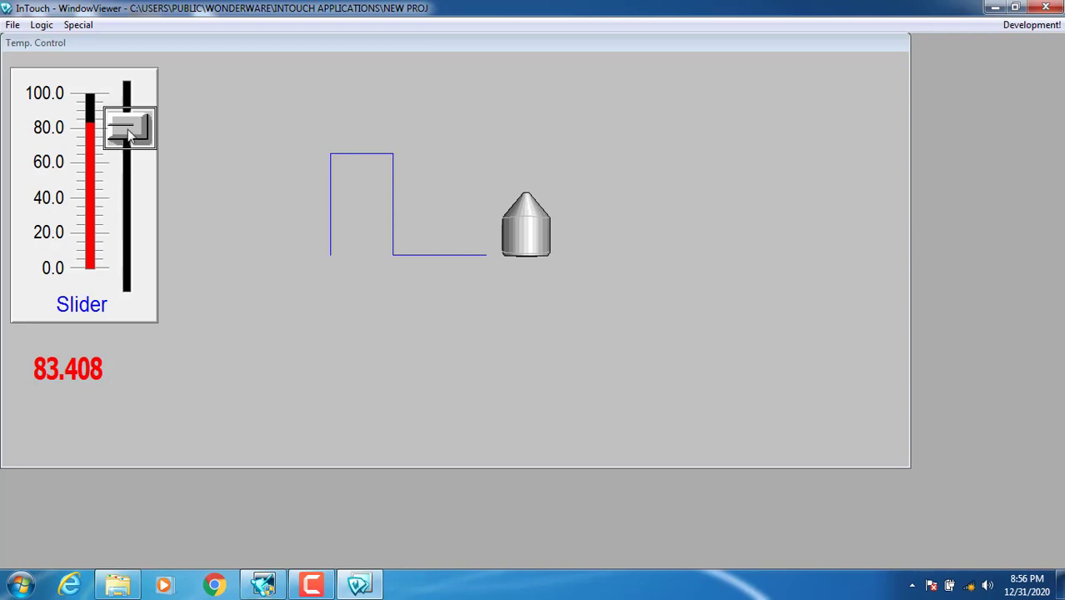
left_click_drag(133, 142, 122, 362)
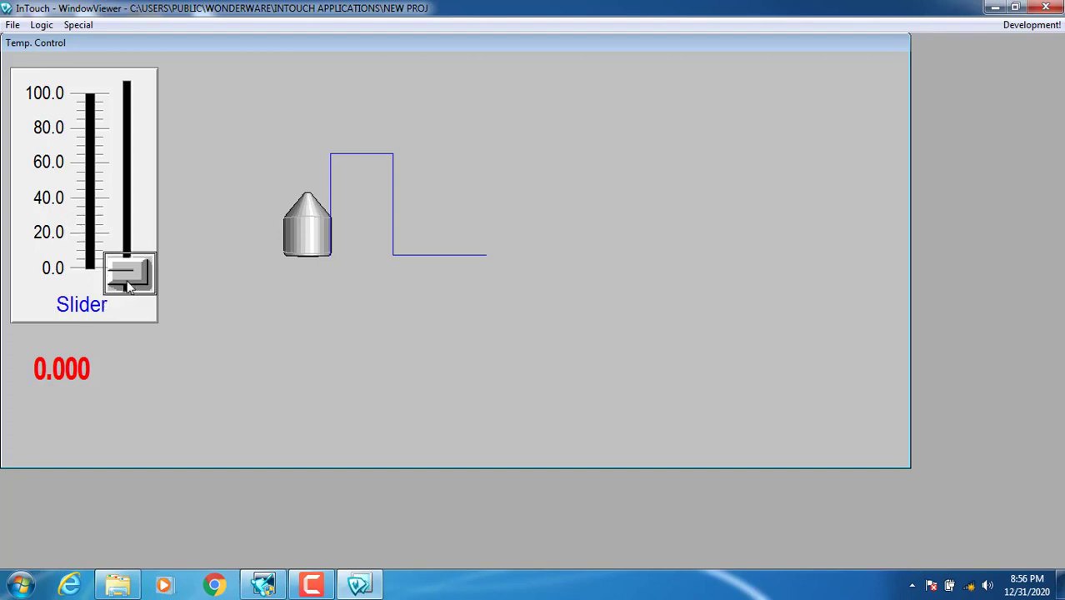
left_click_drag(130, 272, 105, 207)
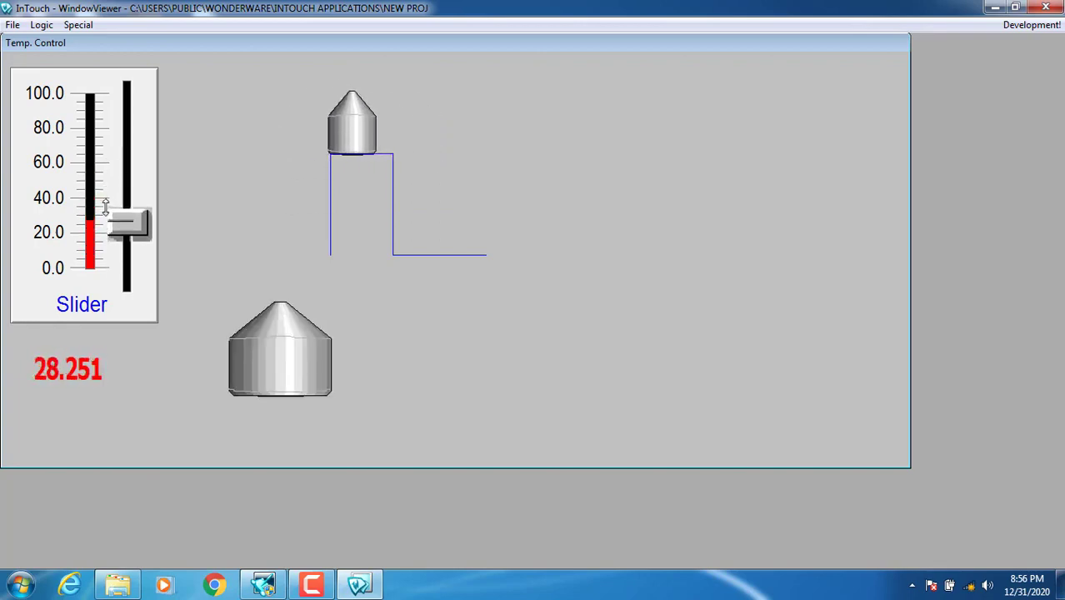
left_click(1032, 24)
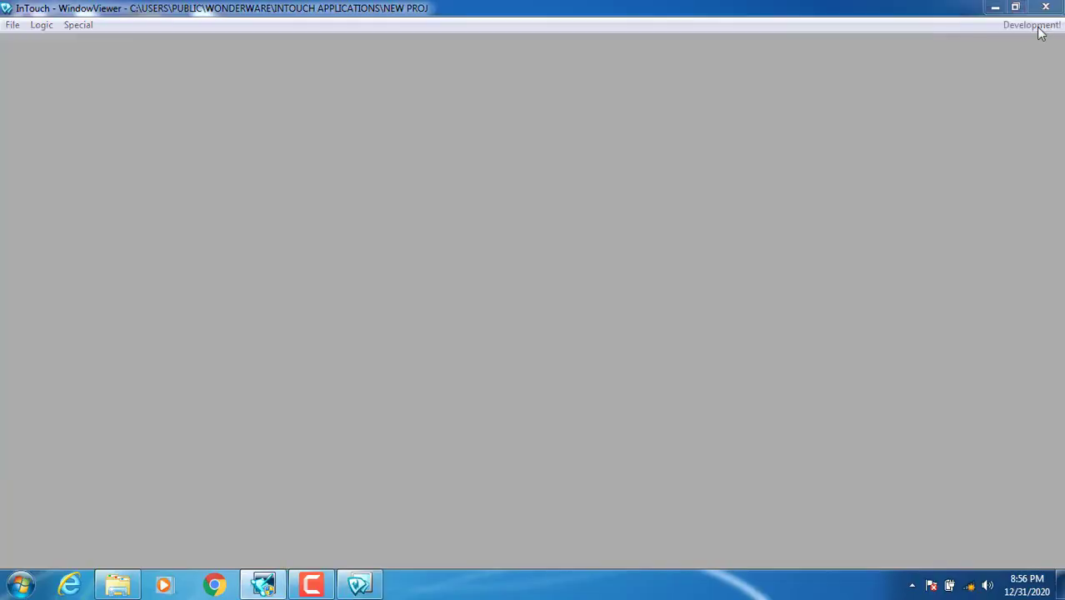
Set the visible state of the large tank's visibility link to Off.
double_click(420, 389)
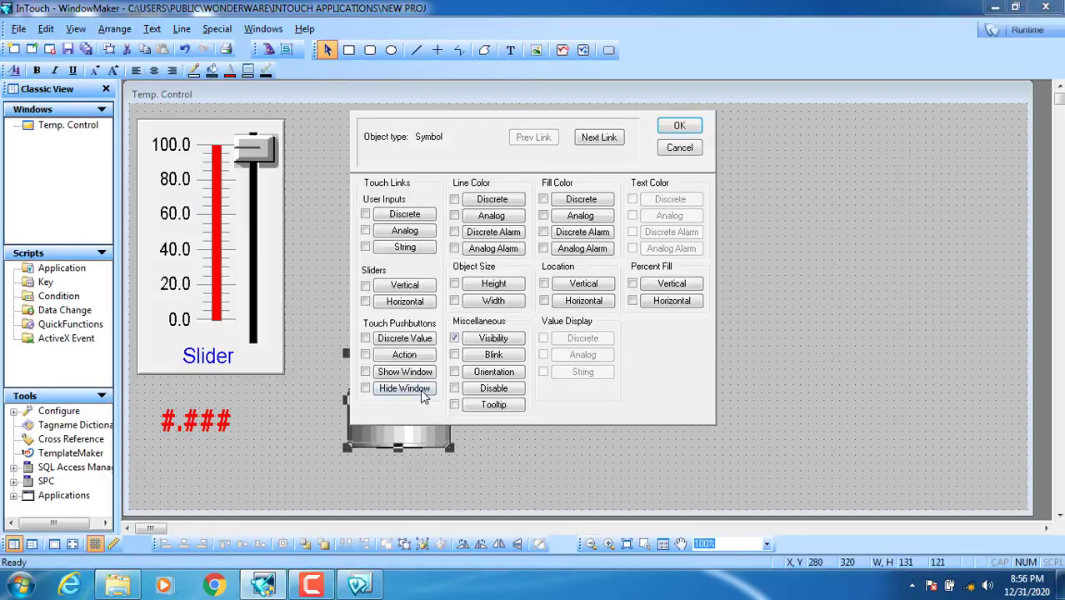
left_click(491, 352)
left_click(382, 221)
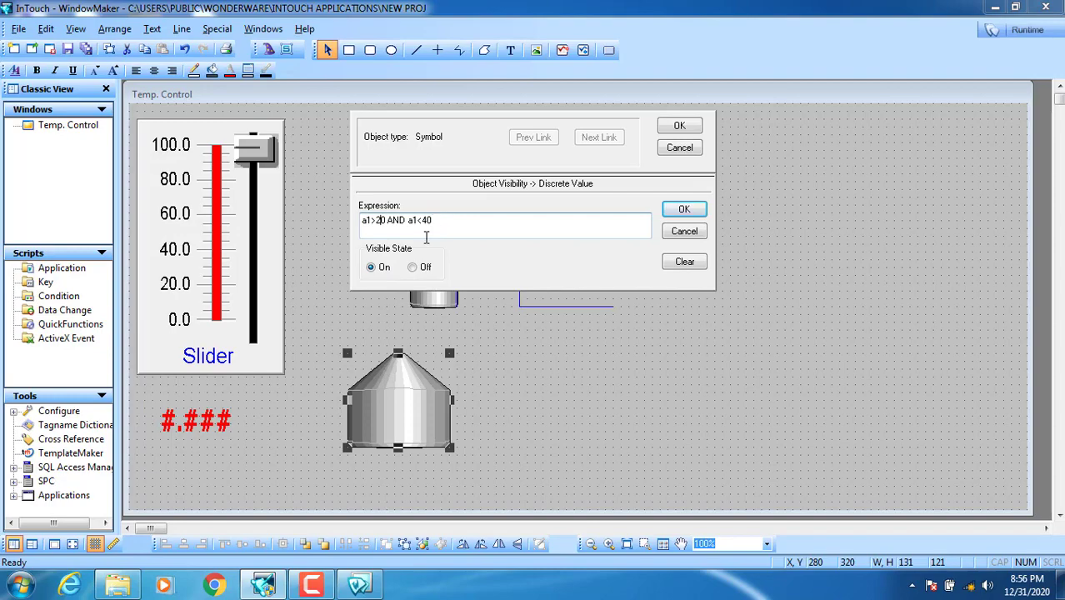
left_click(415, 267)
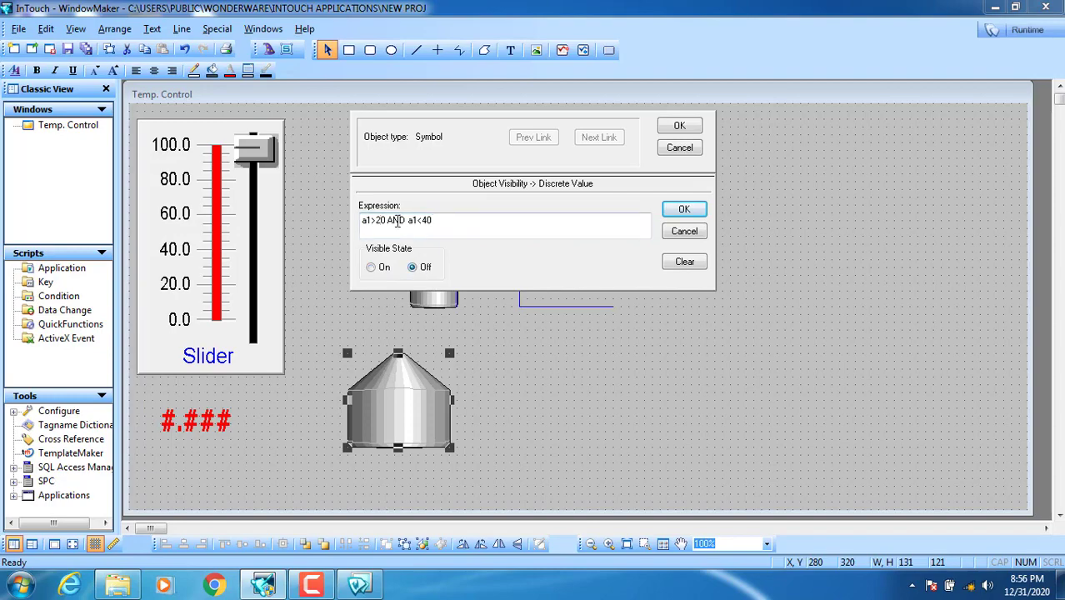
left_click(669, 131)
Test the large tank's visibility in Runtime, lowering the slider to 0 and raising it to about 42.
left_click(1017, 32)
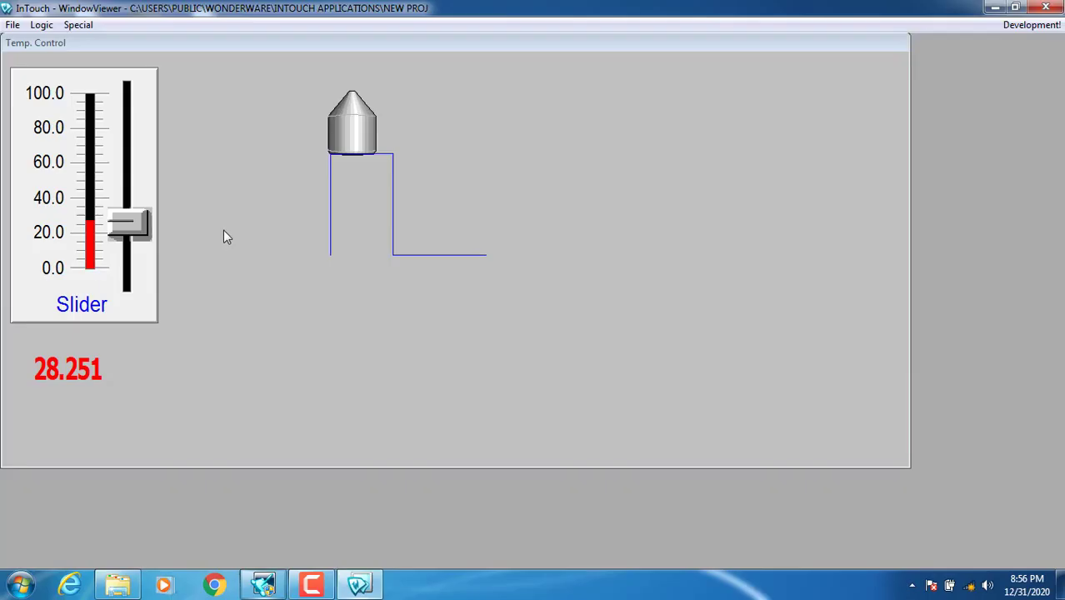
left_click_drag(130, 225, 131, 279)
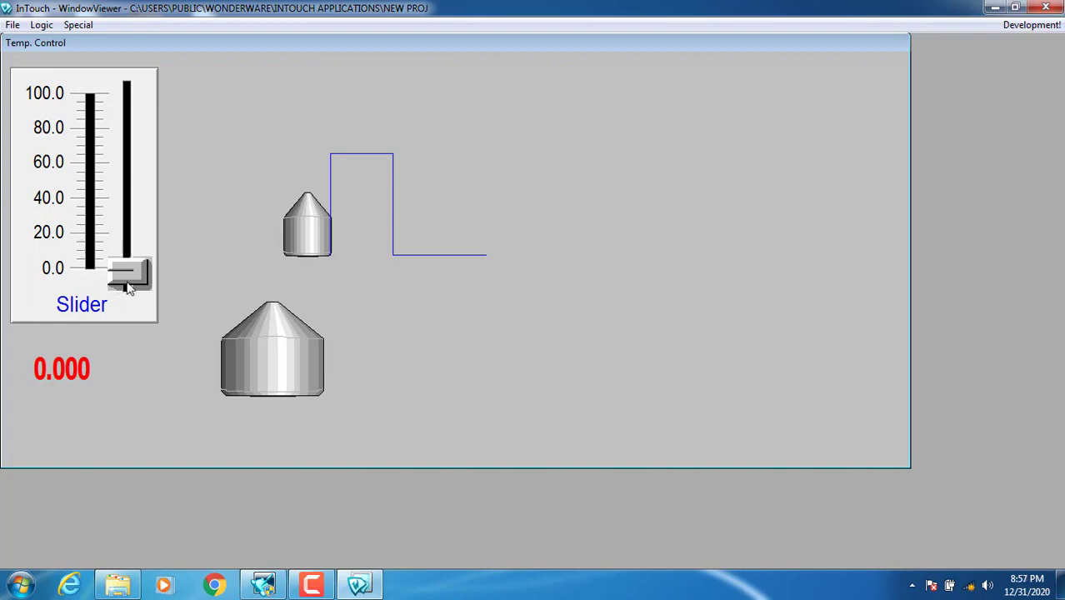
left_click_drag(125, 284, 124, 183)
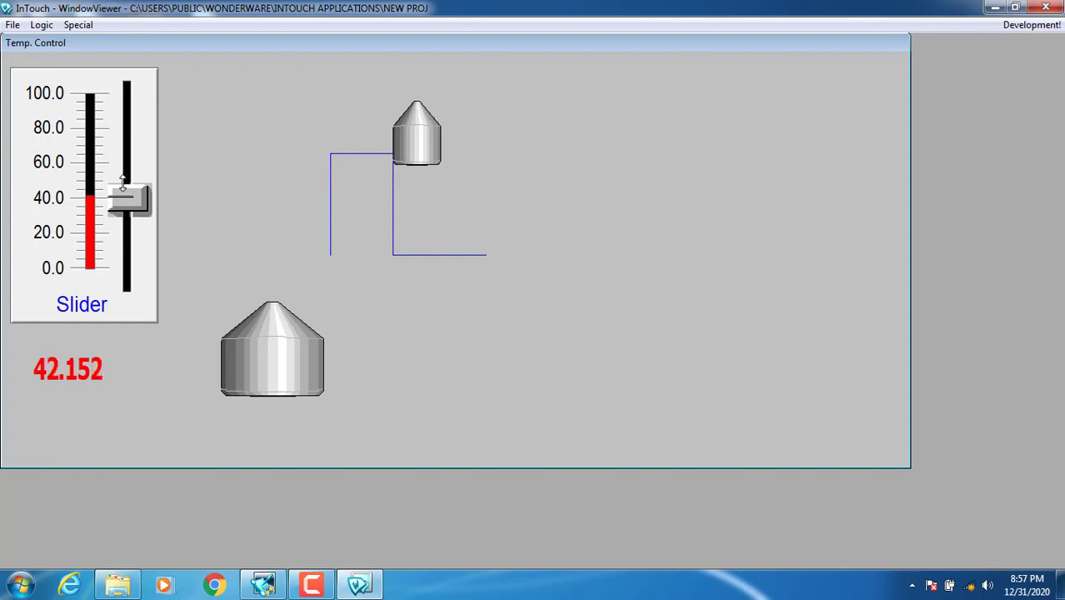